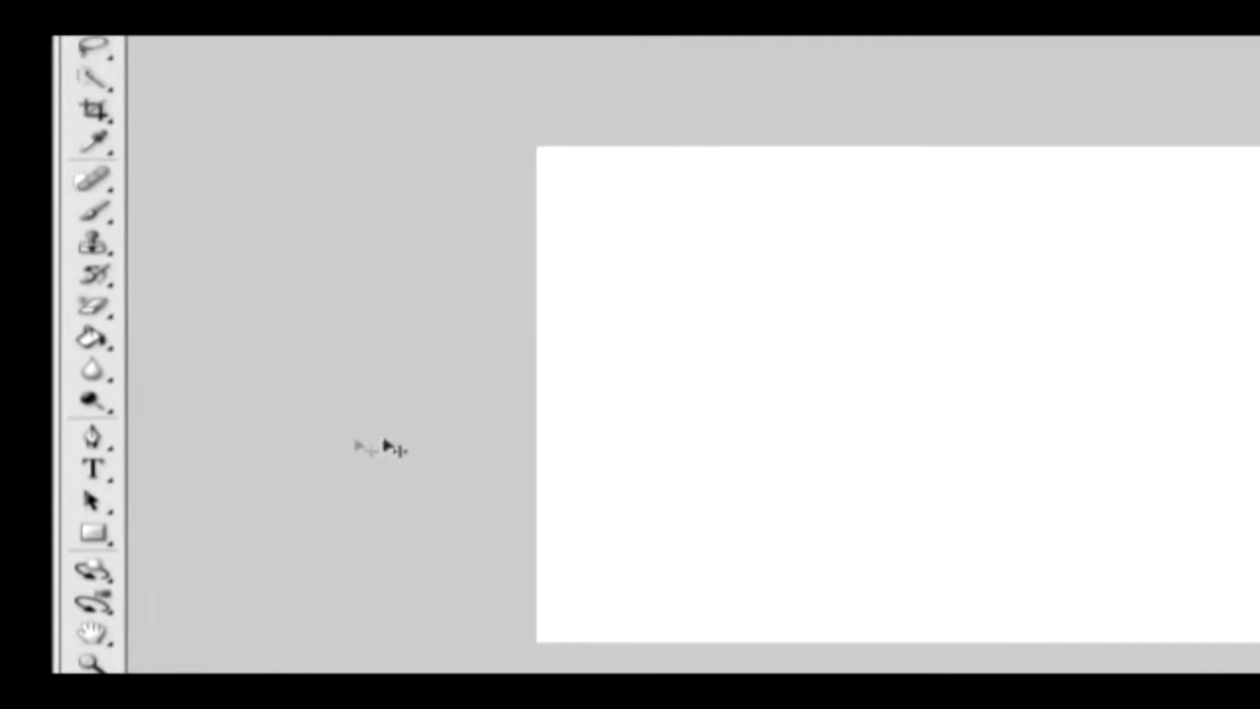
Draw a closed, black five-pointed star on the left half of the canvas with the Pen tool.
left_click(89, 439)
left_click(86, 441)
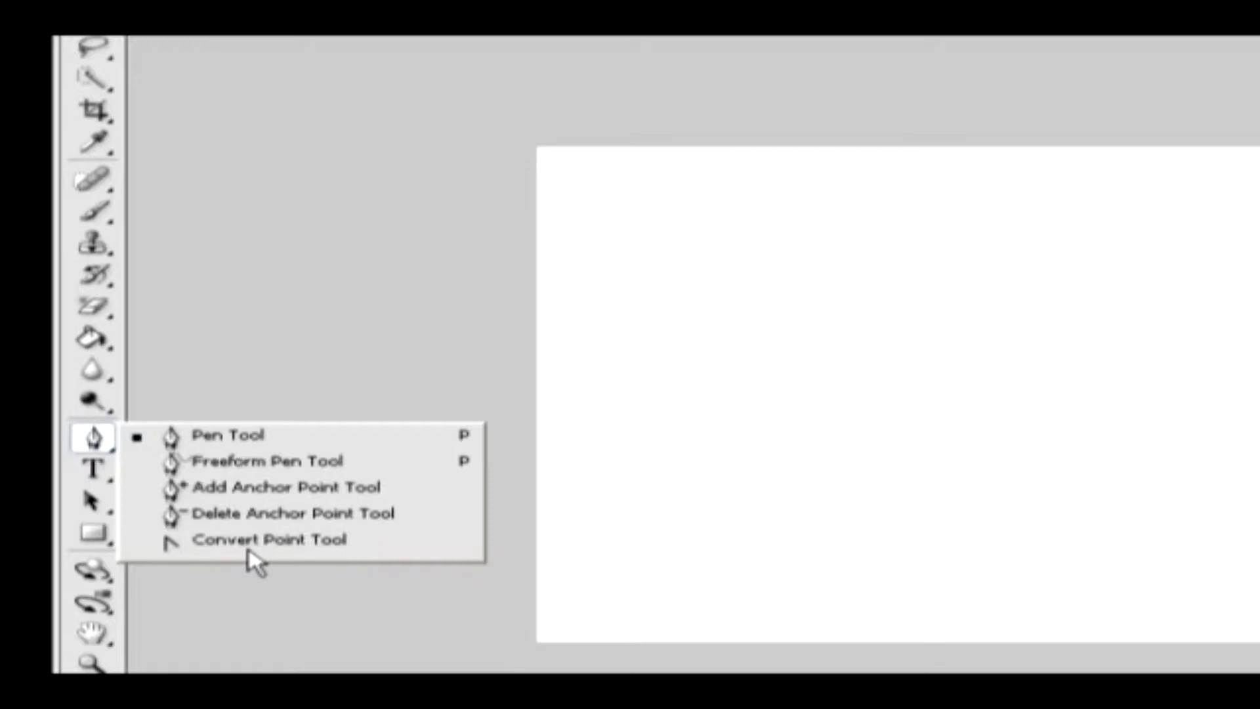
left_click(297, 437)
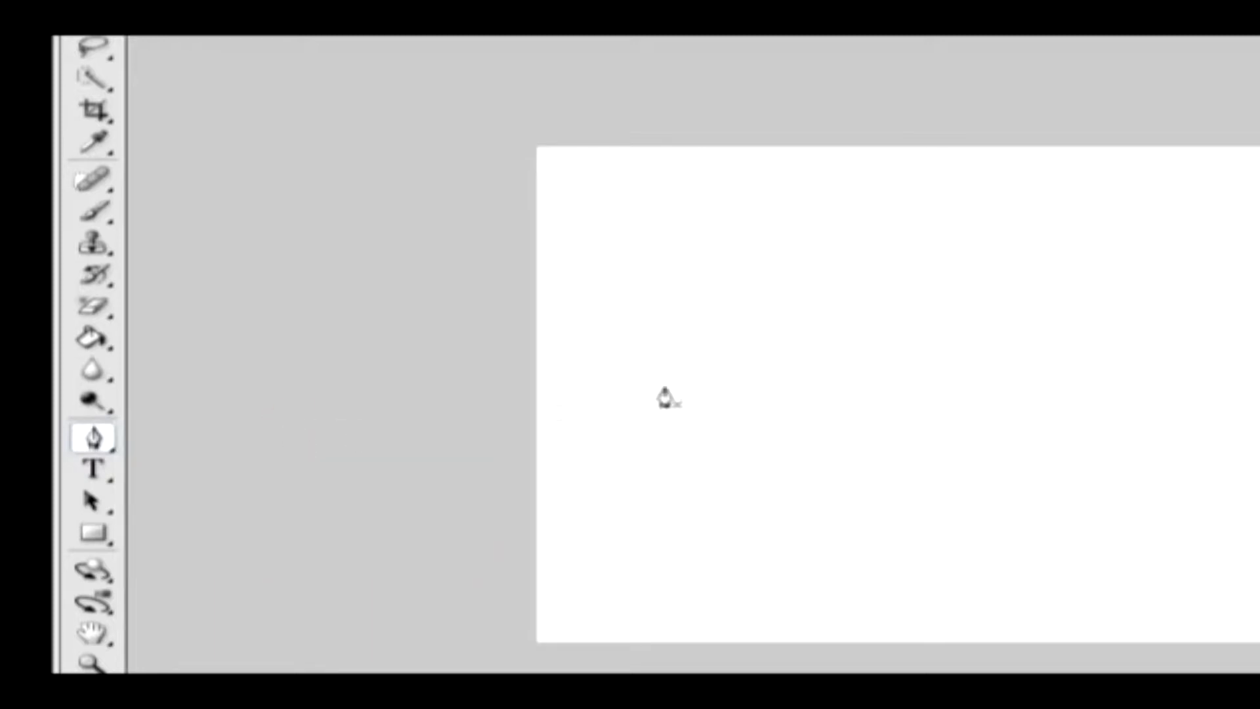
left_click(746, 328)
left_click(774, 225)
left_click(816, 328)
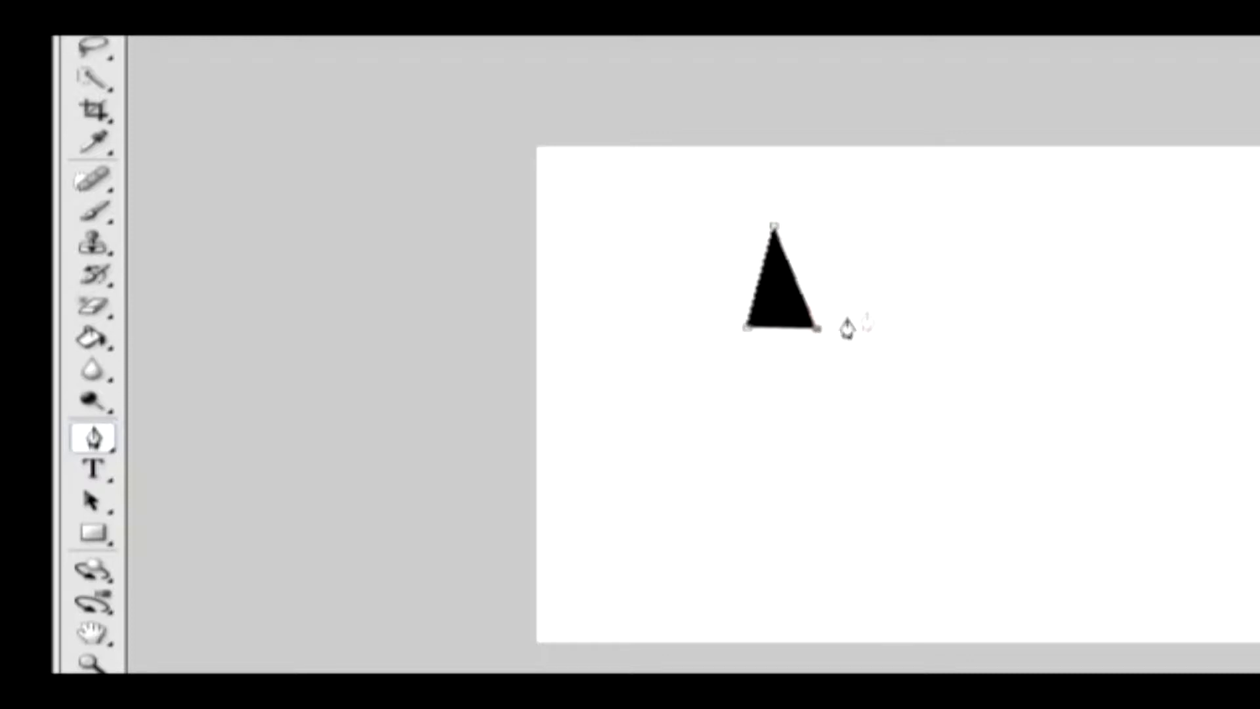
left_click(917, 287)
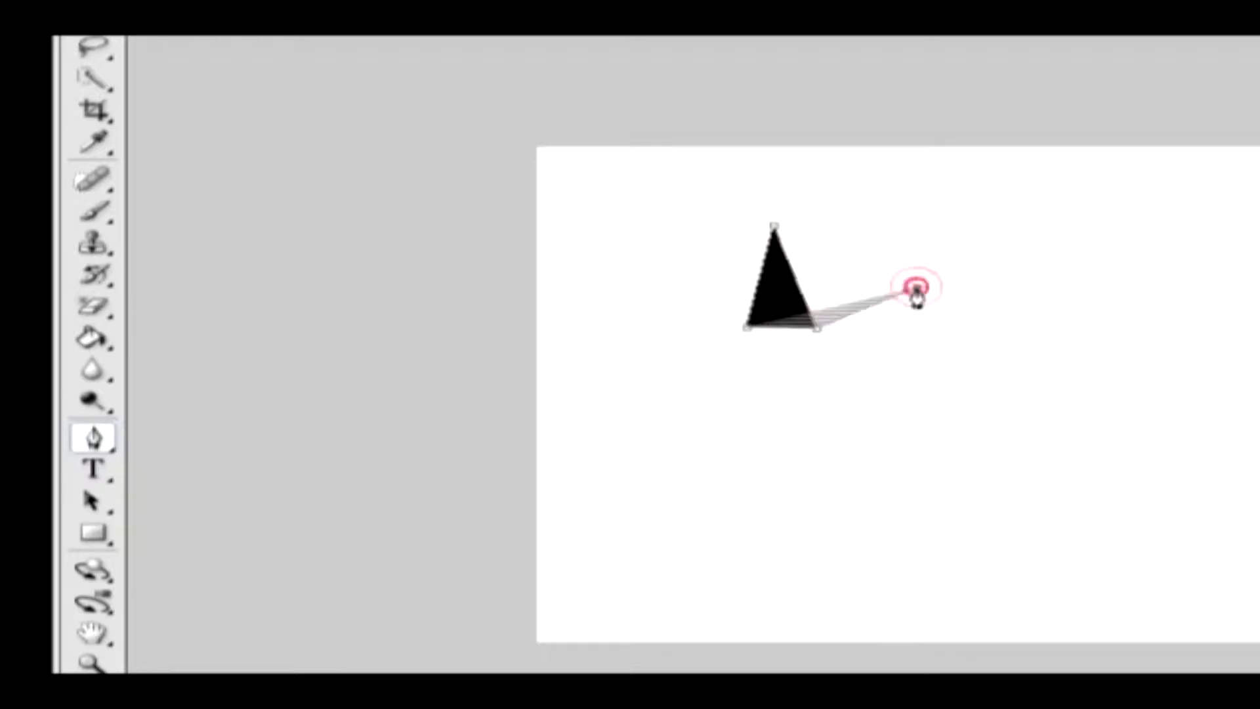
left_click(835, 358)
left_click(911, 411)
left_click(801, 378)
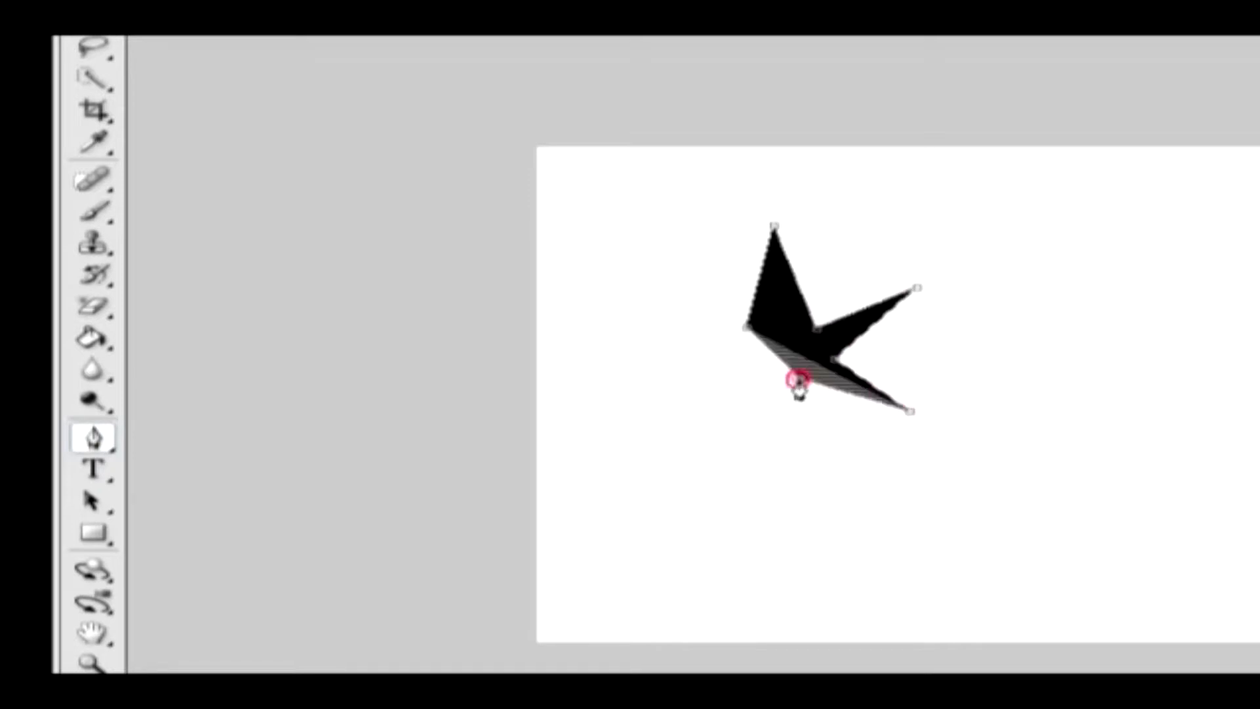
left_click(765, 450)
left_click(749, 365)
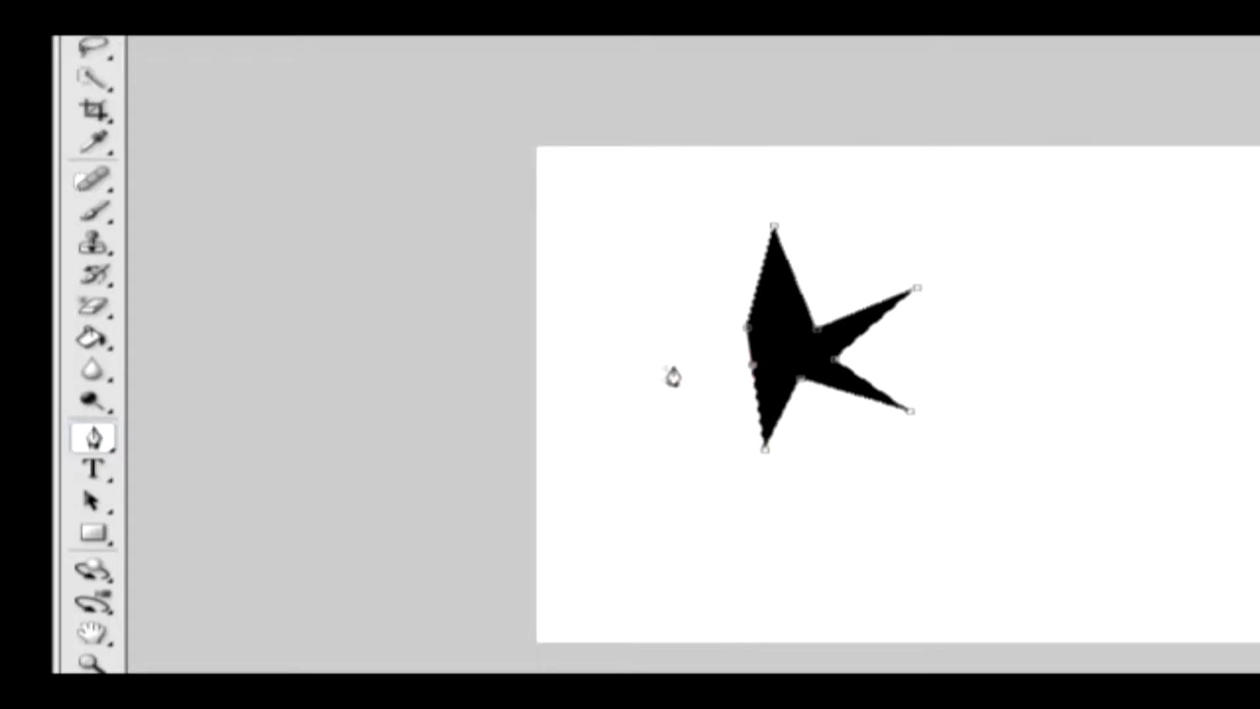
left_click(645, 352)
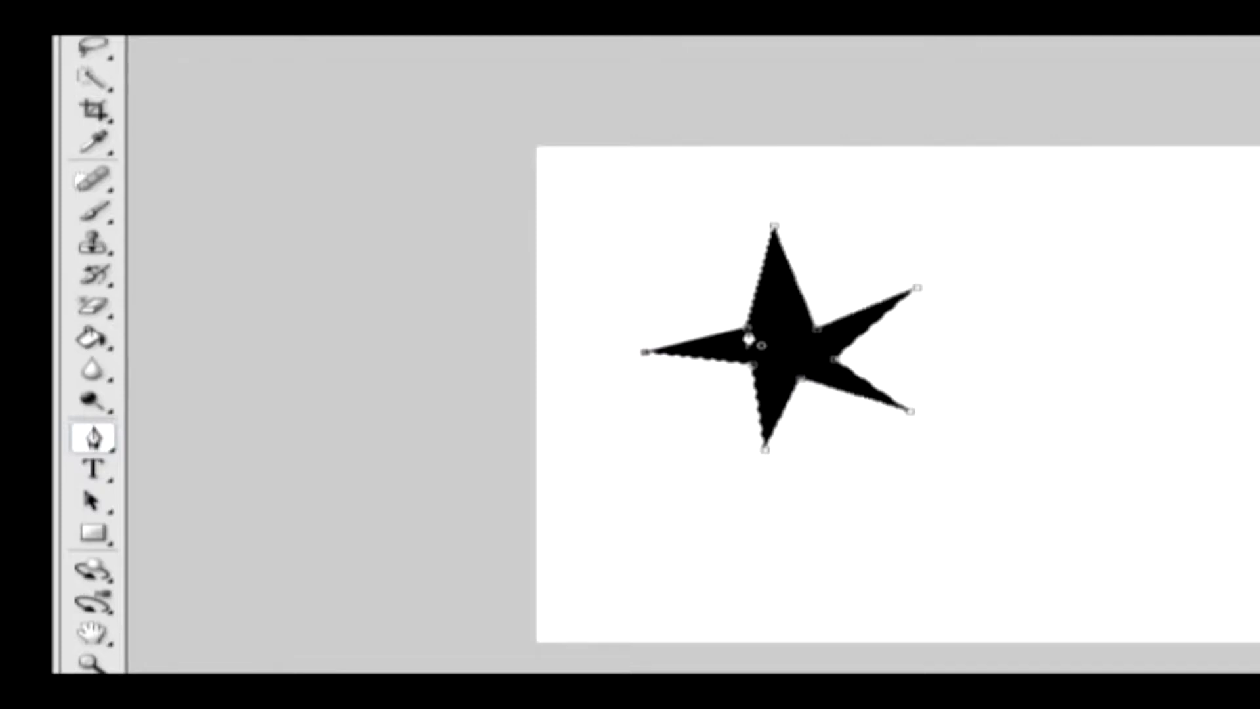
left_click(748, 335)
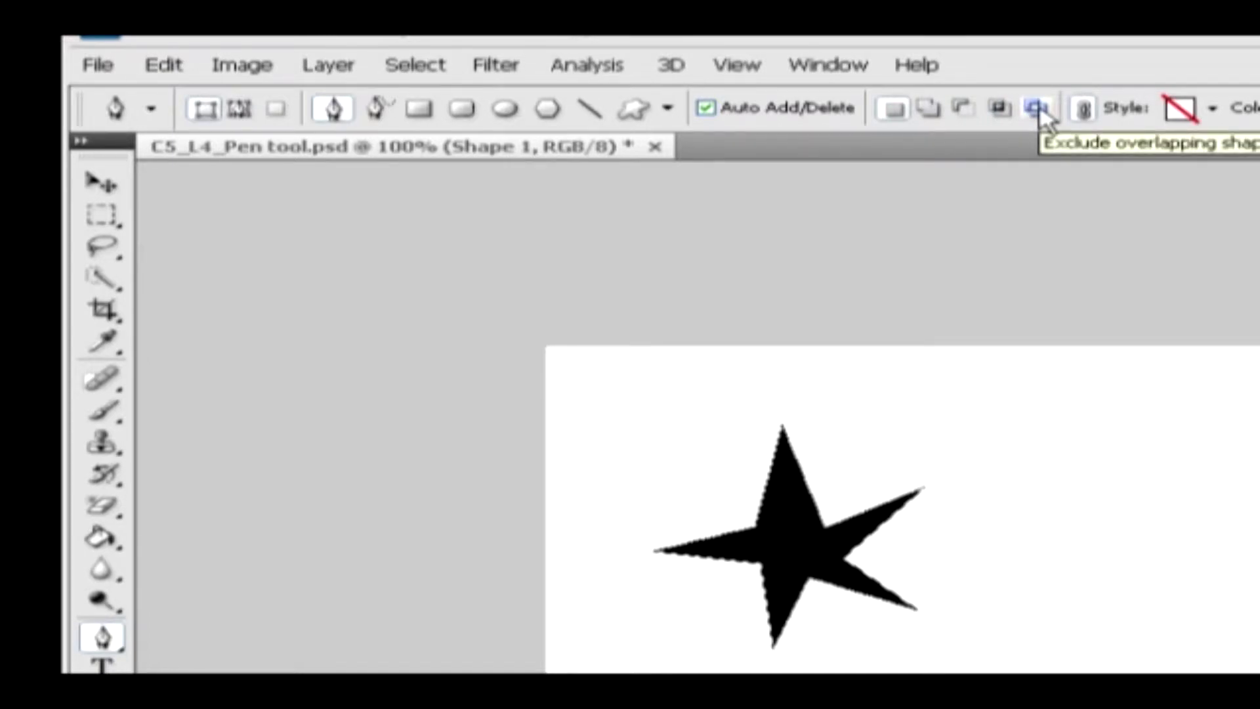
Apply no style to the star shape and change its color to bright red.
left_click(1212, 108)
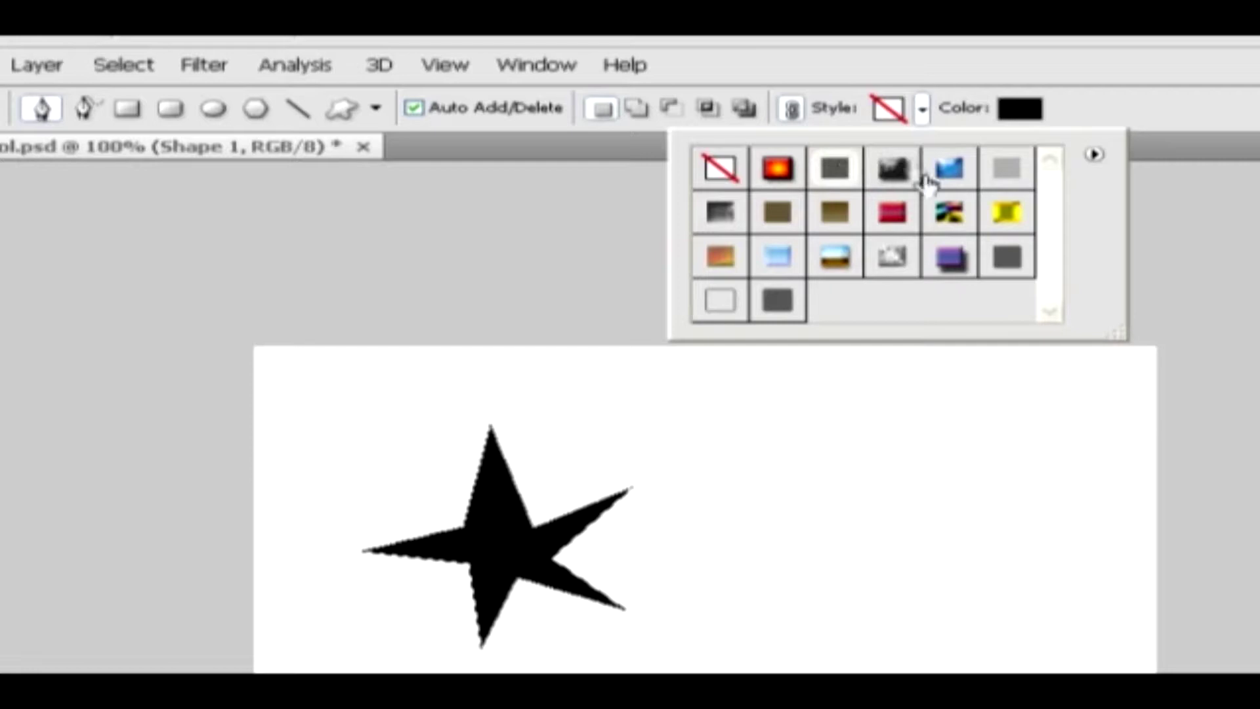
double_click(712, 174)
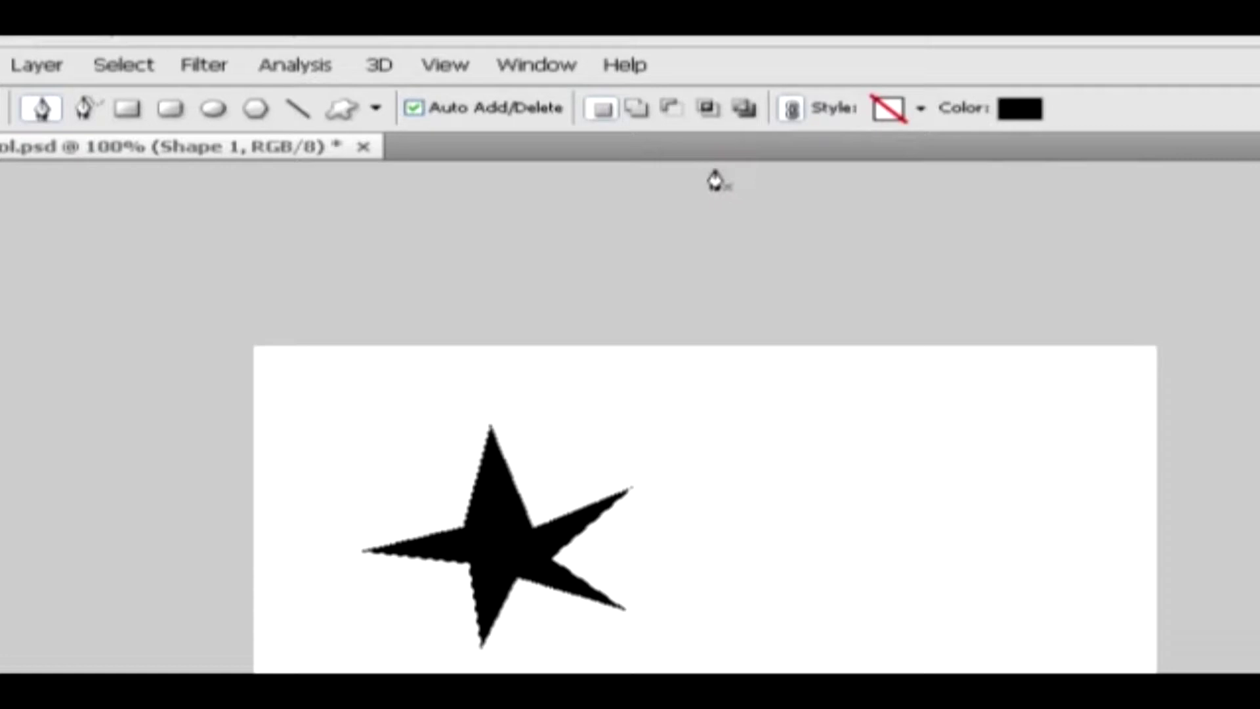
left_click(1014, 111)
left_click(961, 314)
left_click_drag(681, 223, 686, 161)
left_click(1063, 168)
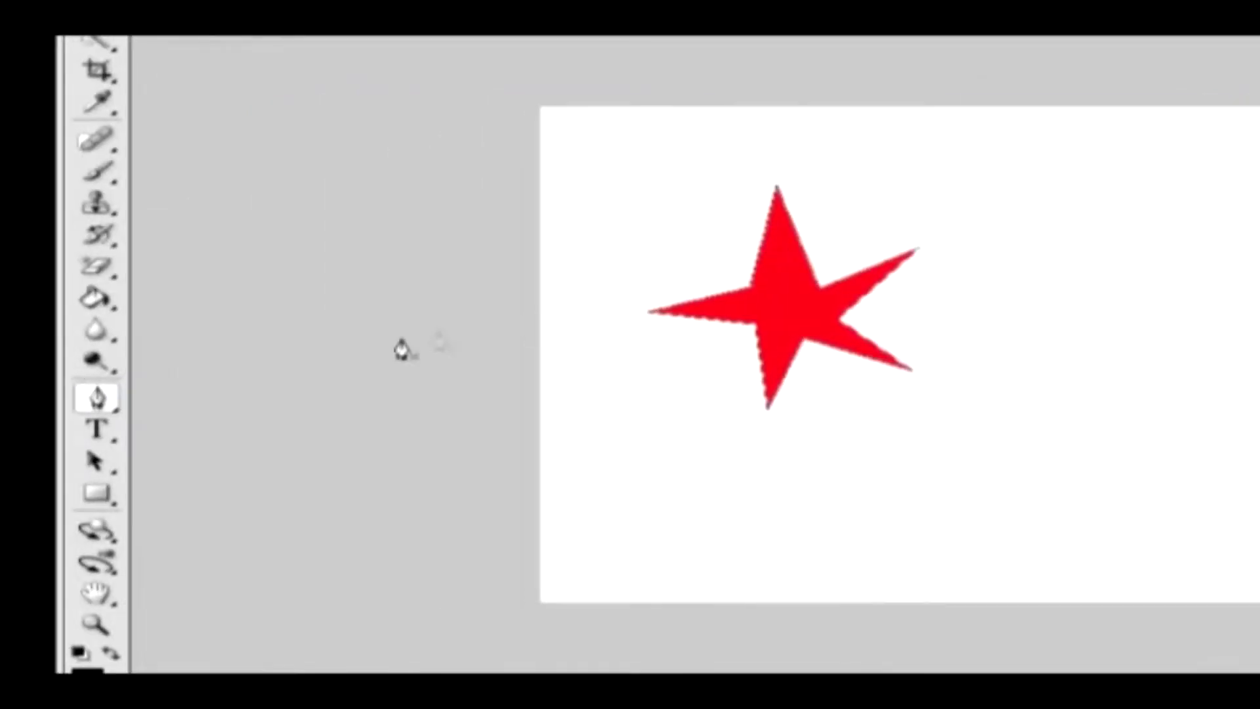
Draw a second red star freehand beside the first one with the Freeform Pen tool.
left_click_drag(97, 398, 282, 431)
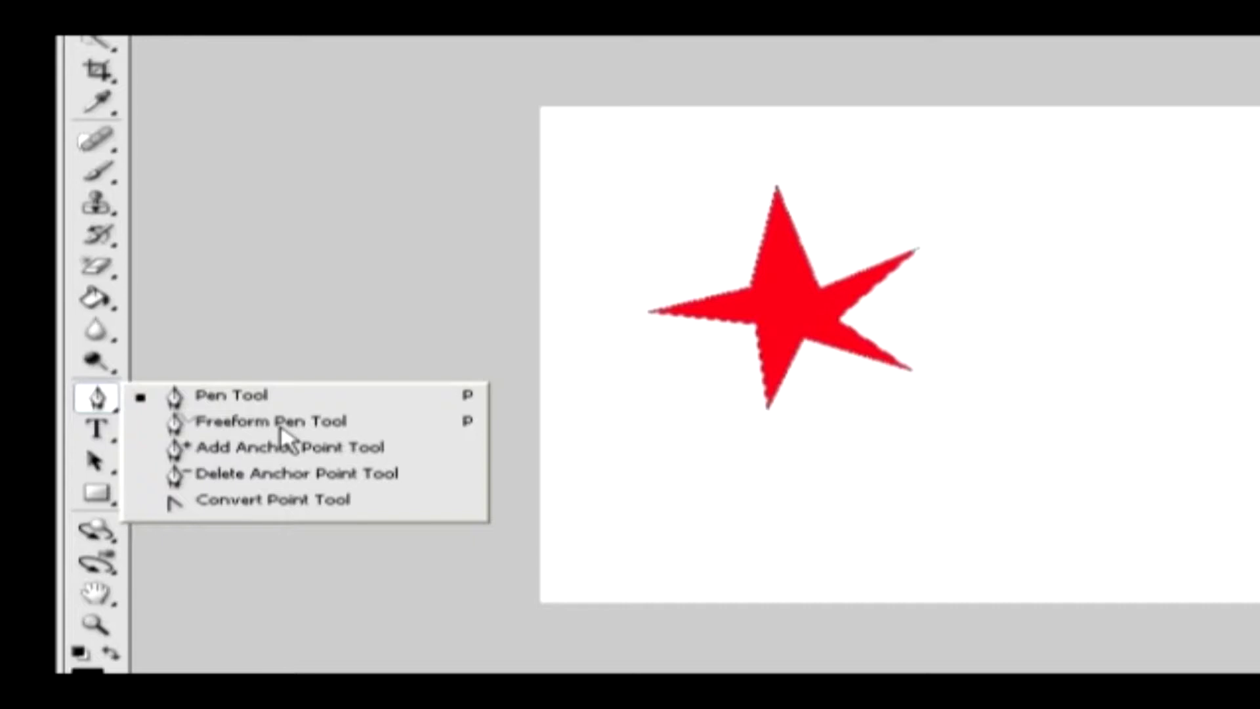
left_click(281, 423)
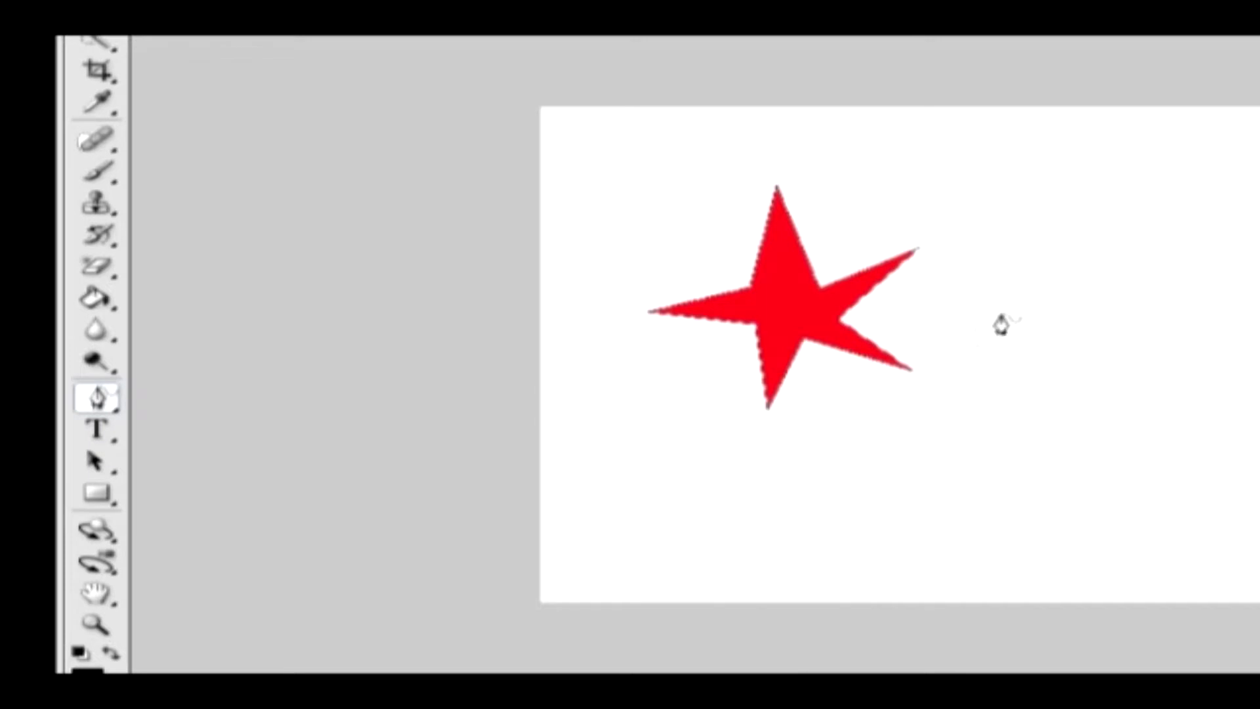
mouse_move(1054, 278)
left_mouse_down()
mouse_move(1083, 168)
mouse_move(1128, 274)
mouse_move(1253, 227)
mouse_move(1174, 316)
mouse_move(1254, 366)
mouse_move(1250, 376)
mouse_move(1125, 344)
mouse_move(1068, 432)
mouse_move(1066, 320)
mouse_move(945, 330)
mouse_move(997, 288)
mouse_move(1053, 275)
left_mouse_up()
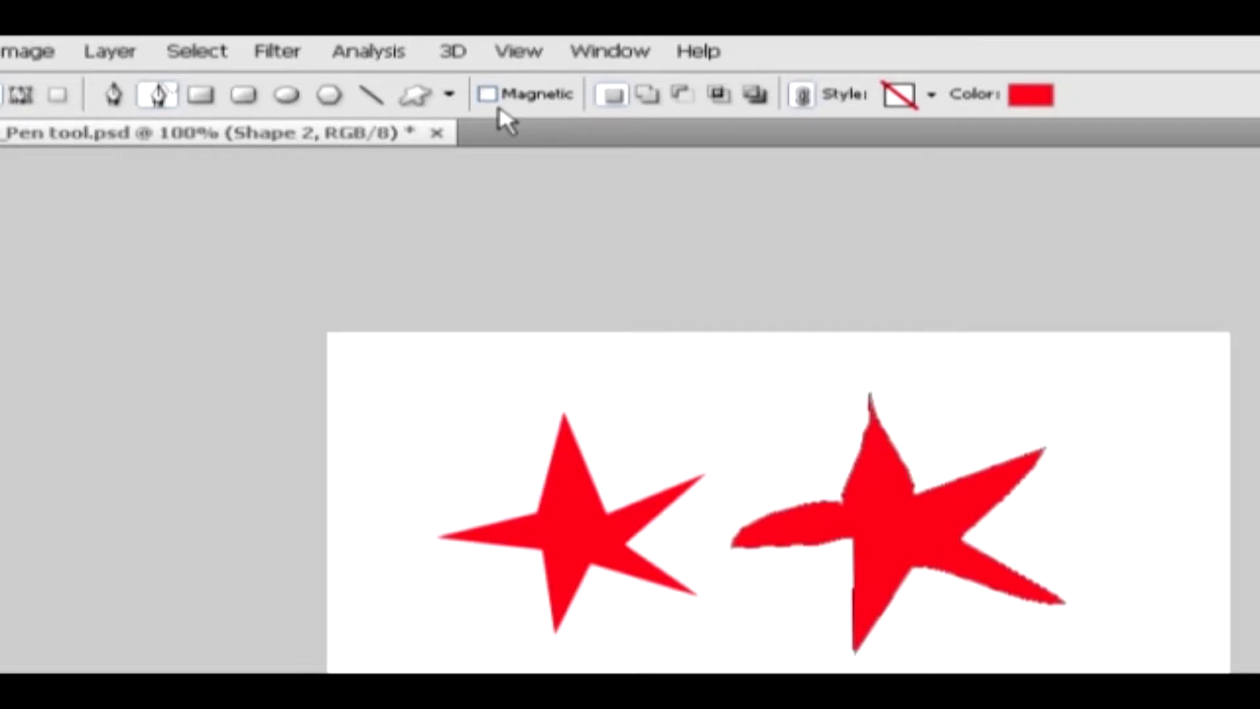
Enable the Magnetic option and trace a closed path around the freehand star's edge.
left_click(508, 97)
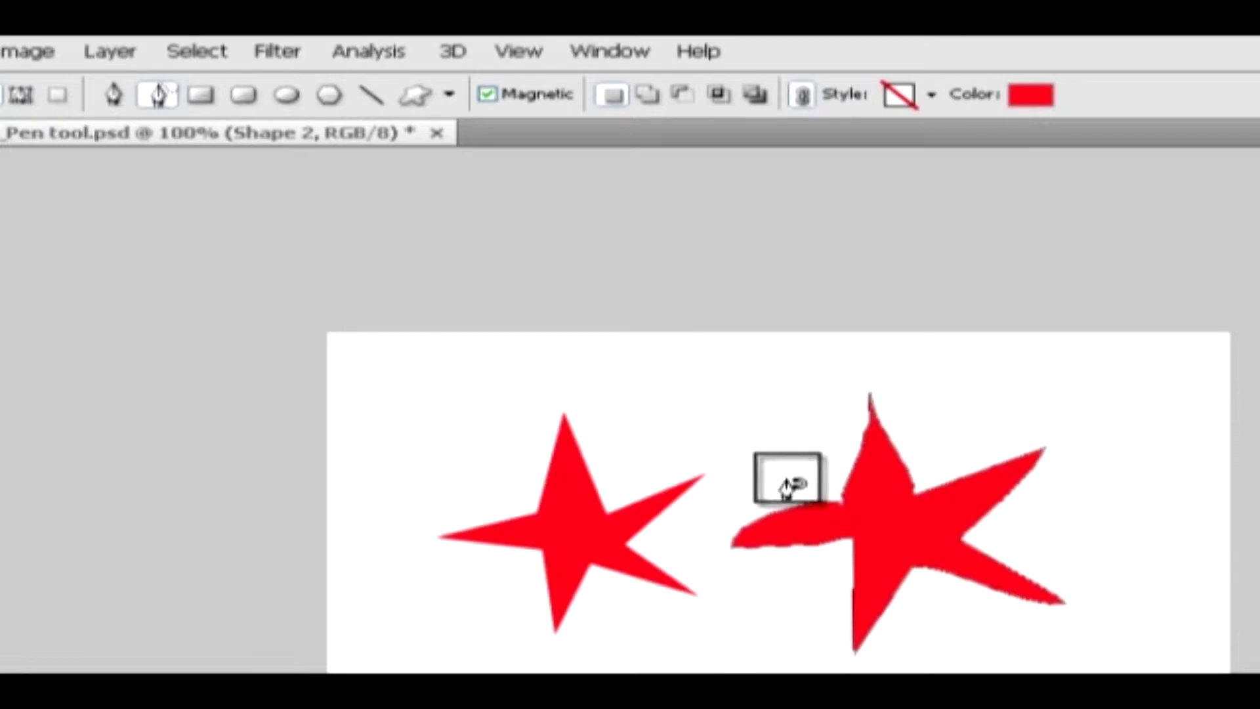
left_click(752, 528)
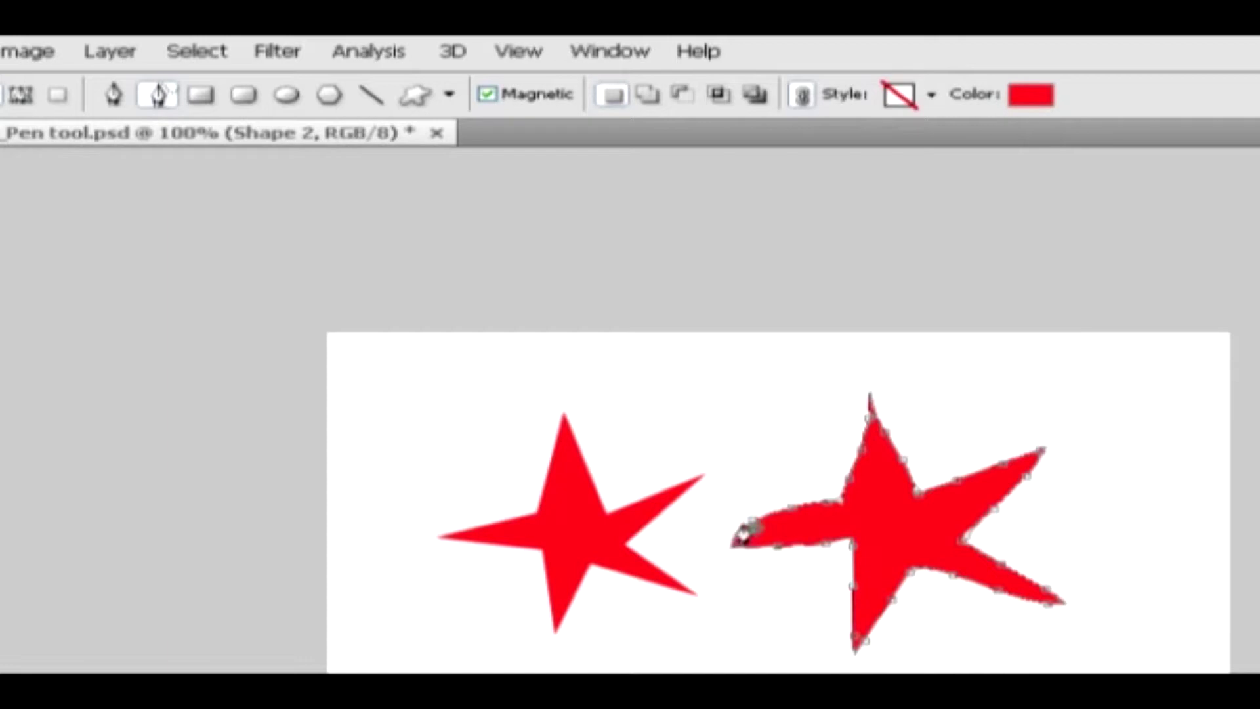
double_click(752, 525)
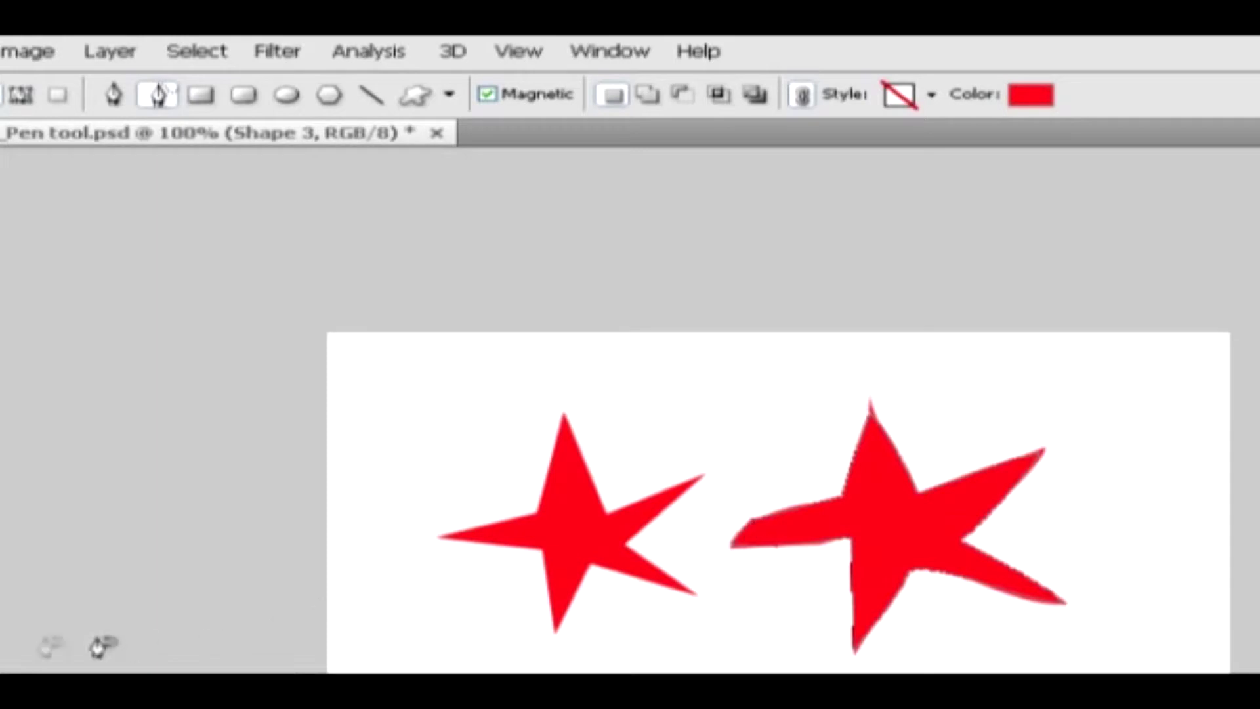
Delete the traced freehand star and add an anchor point on the inner right edge of the remaining star's bottom arm.
left_click(3, 623)
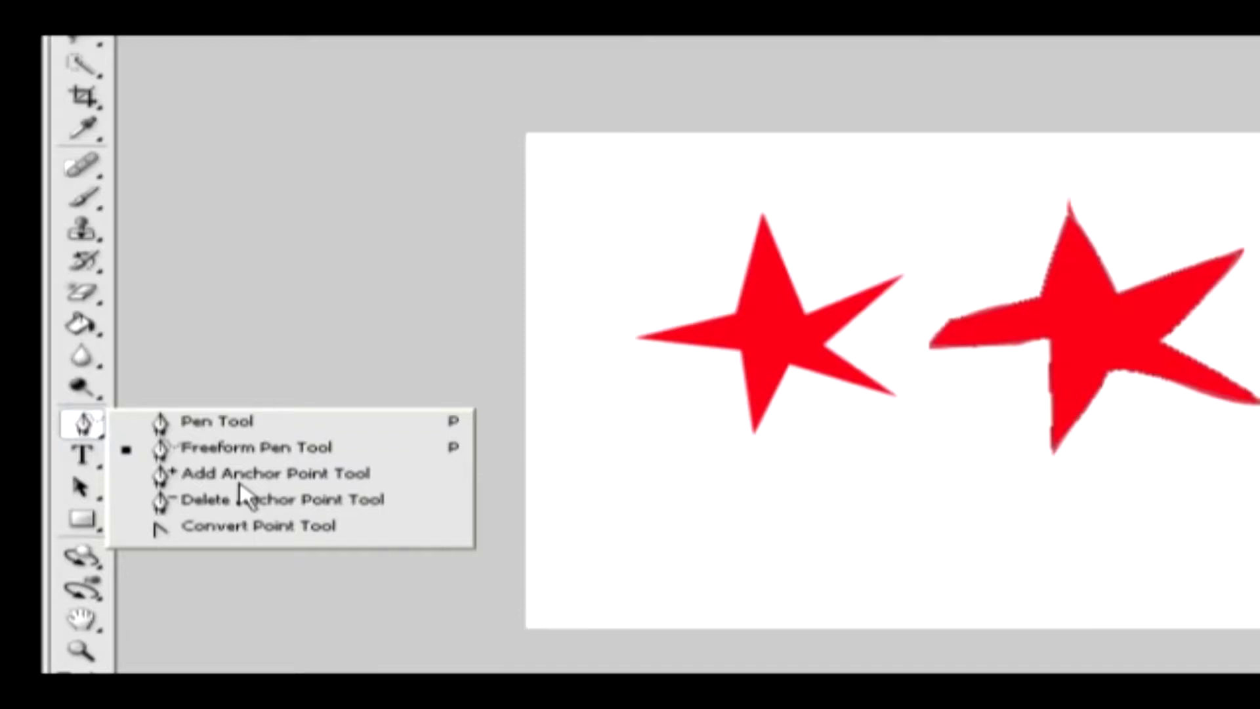
left_click(260, 473)
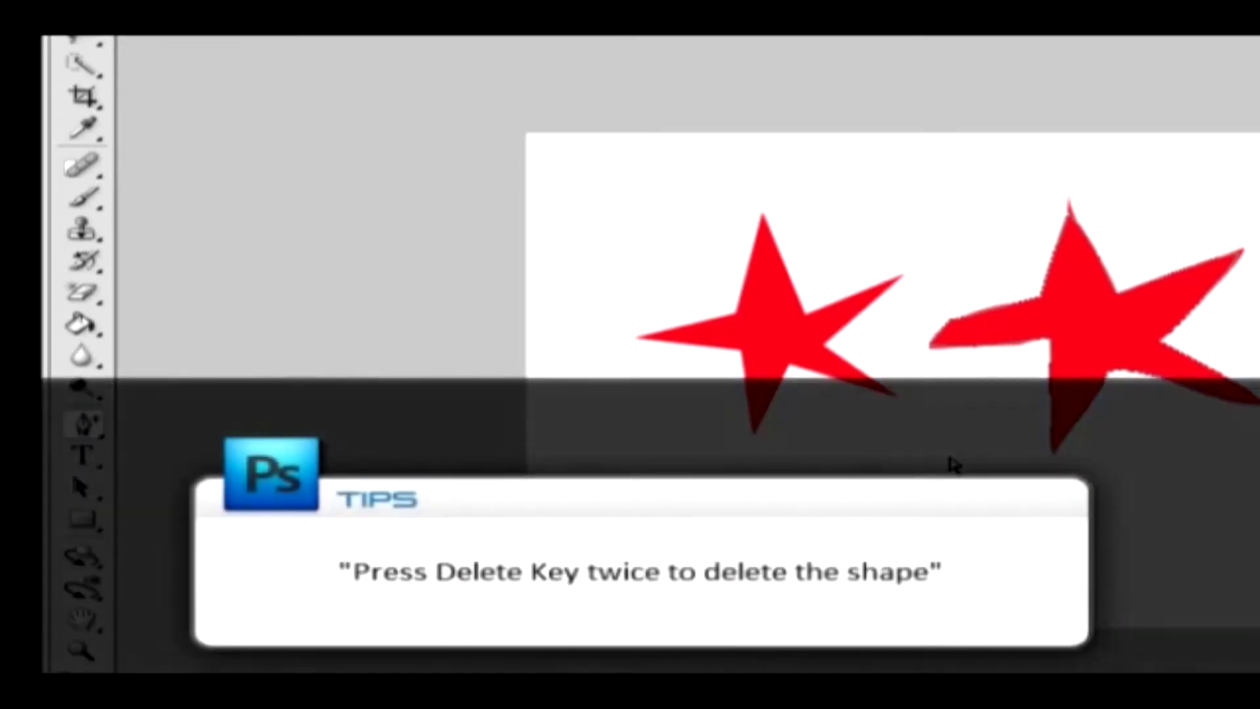
key("Delete")
key("Delete")
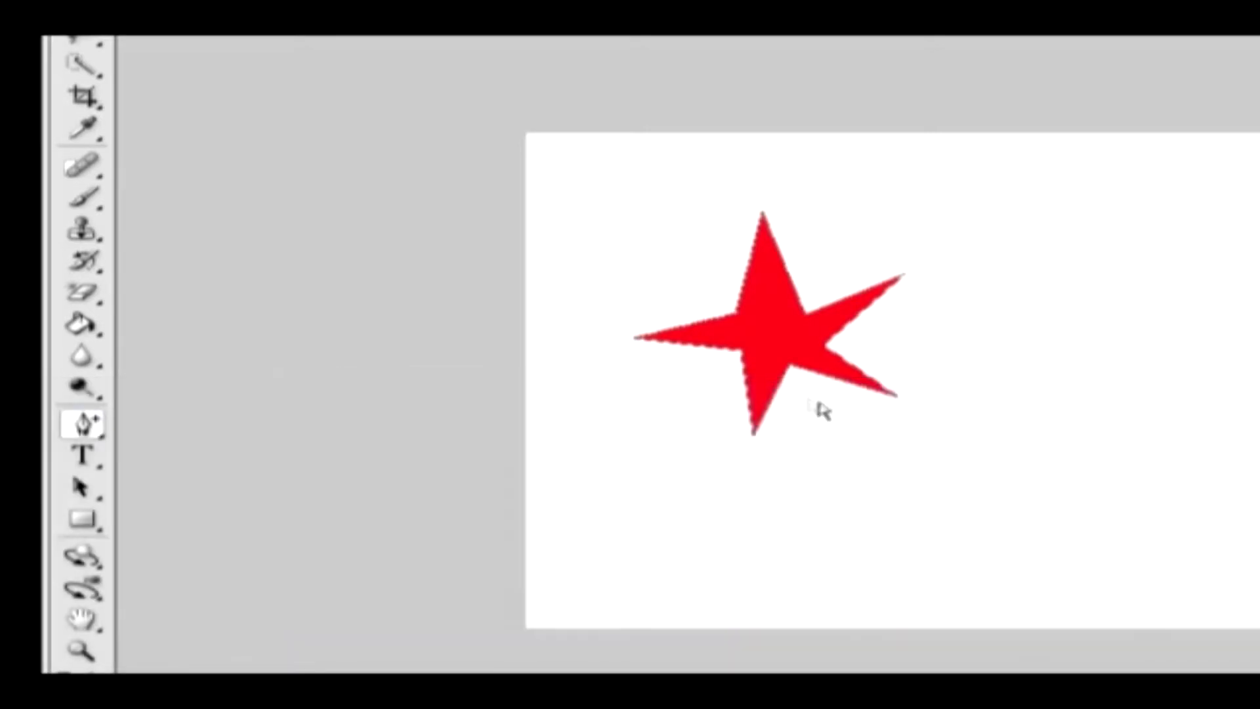
left_click(776, 390)
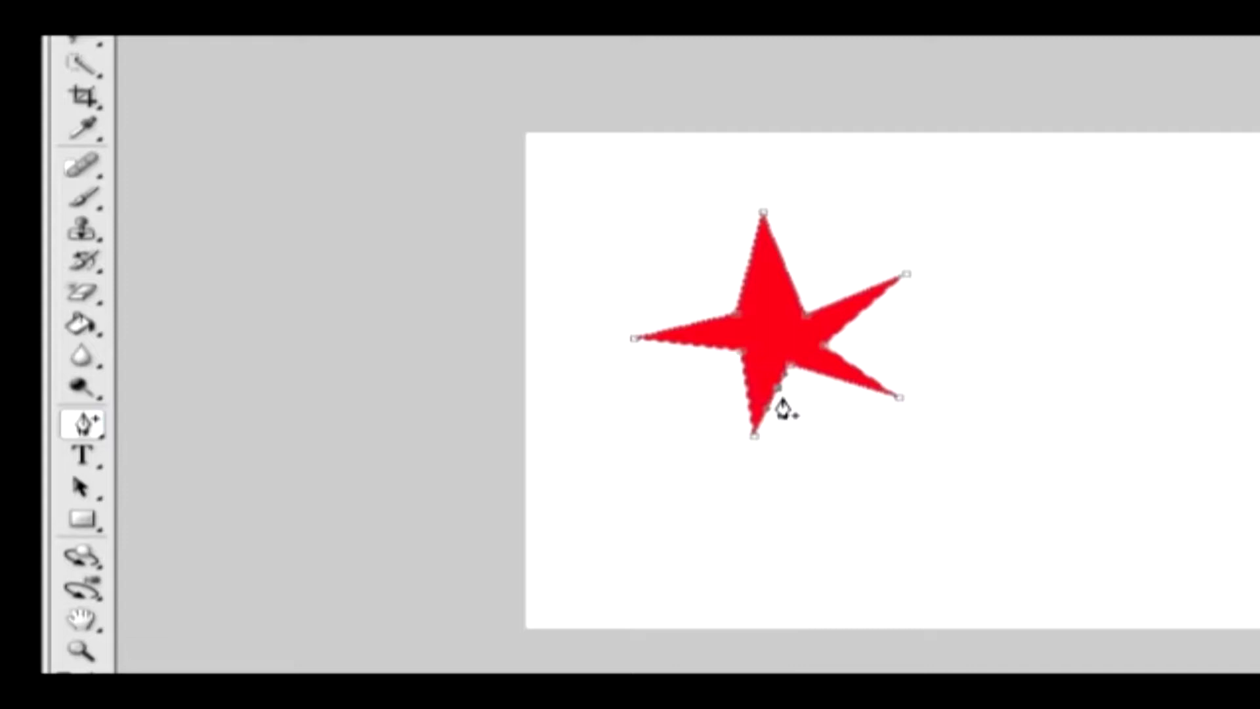
Remove the extra anchor point from the star's bottom arm with the Delete Anchor Point tool.
left_click(82, 425)
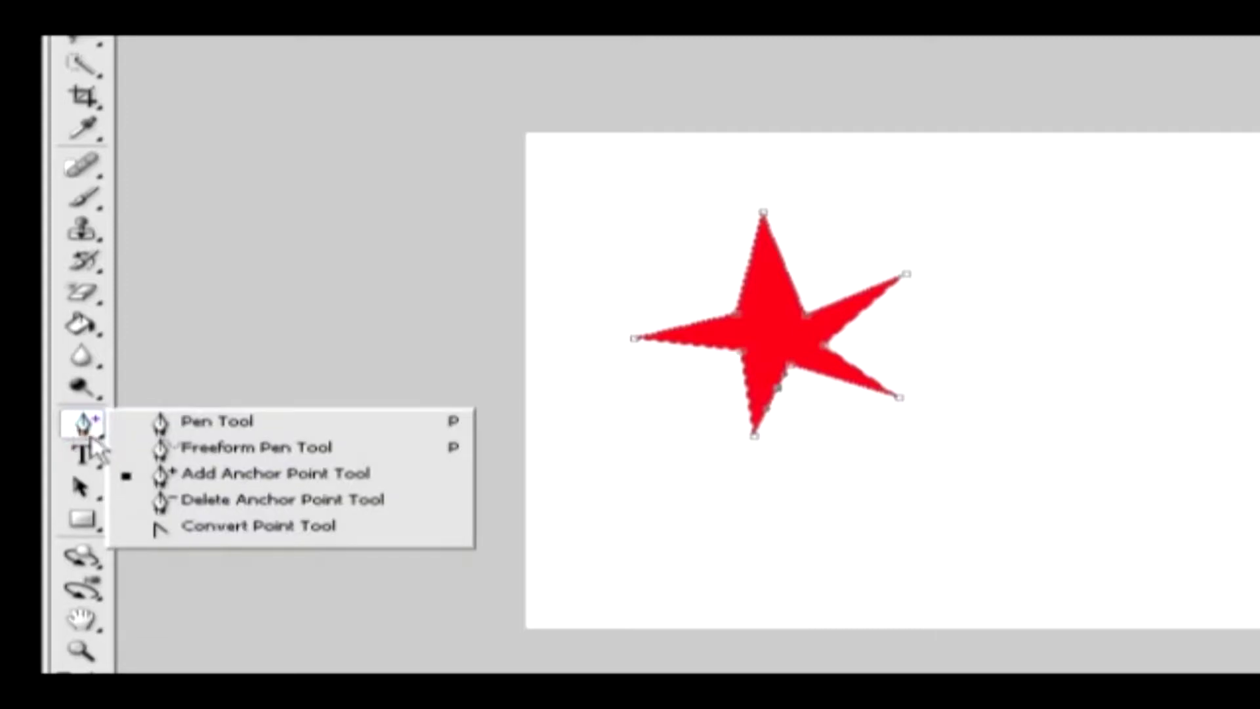
left_click(220, 501)
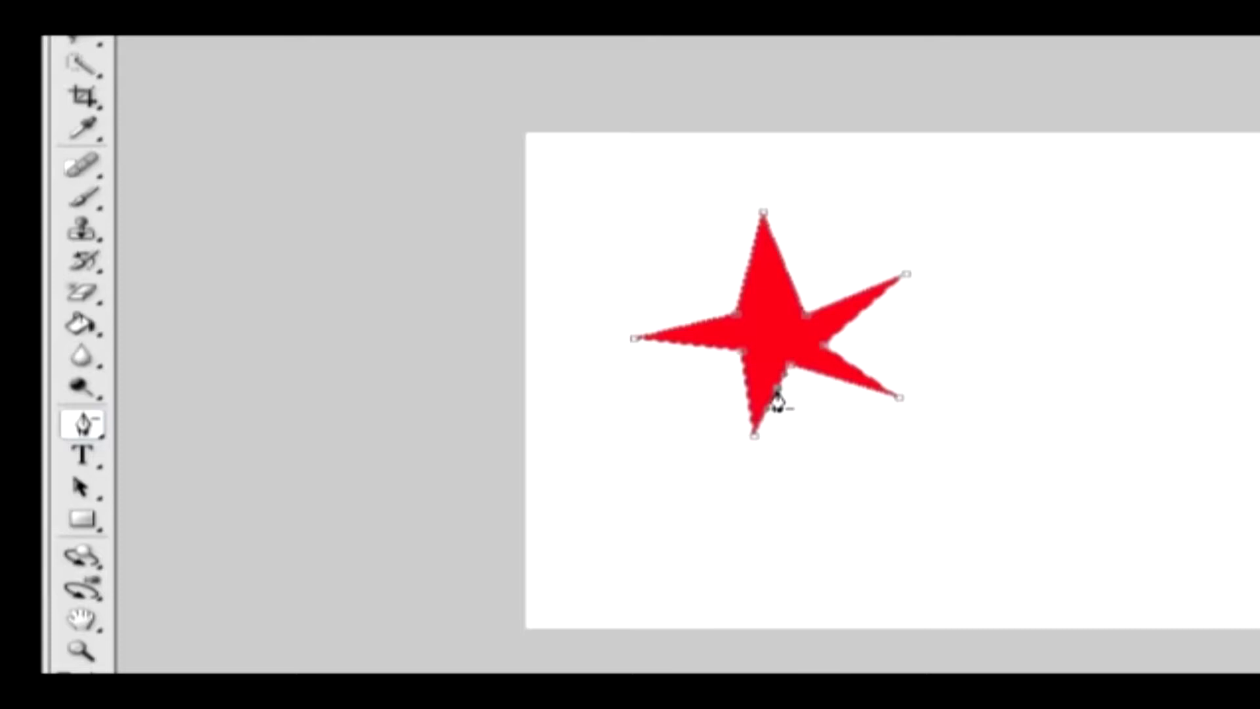
left_click(777, 390)
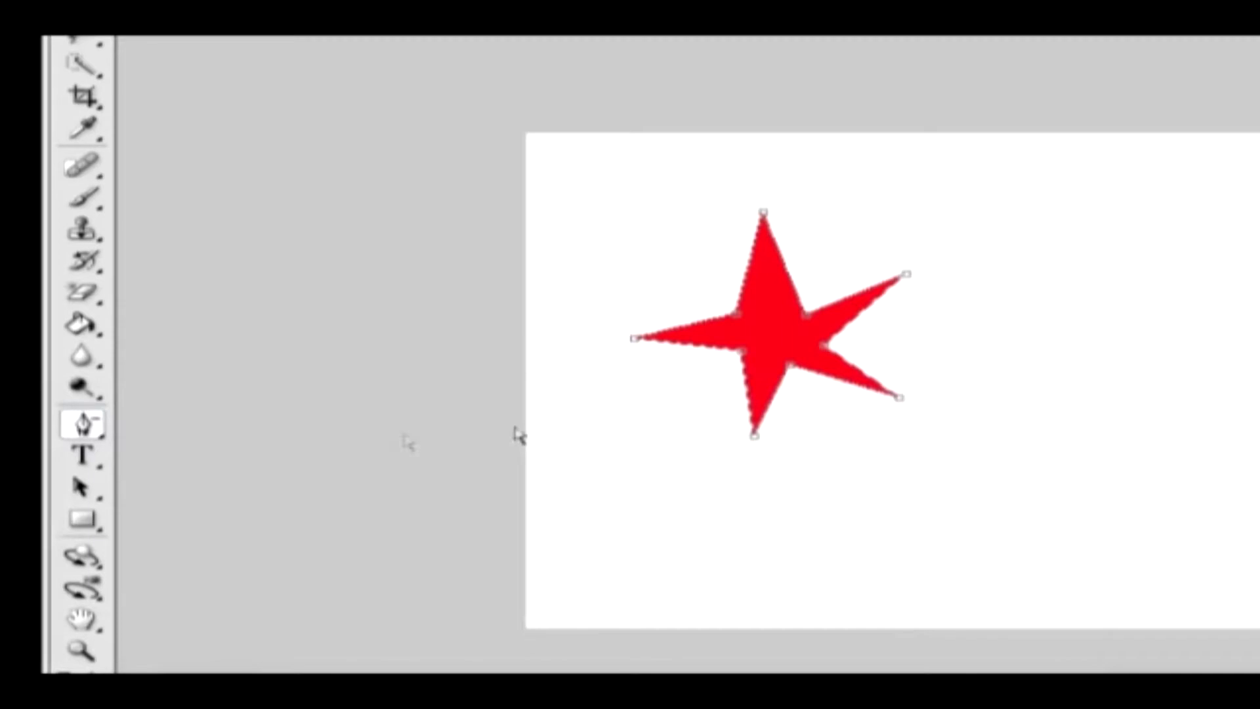
Round the star's five tips into flower petals with the Convert Point tool.
left_click(70, 423)
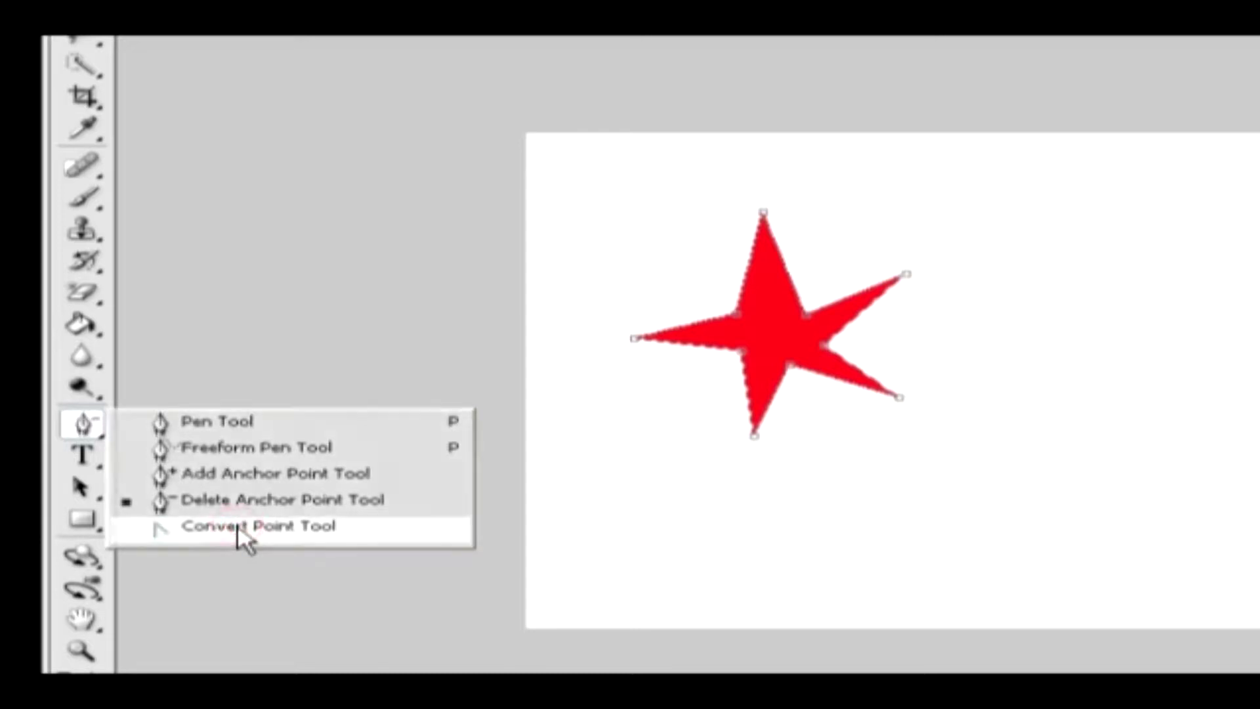
left_click(238, 527)
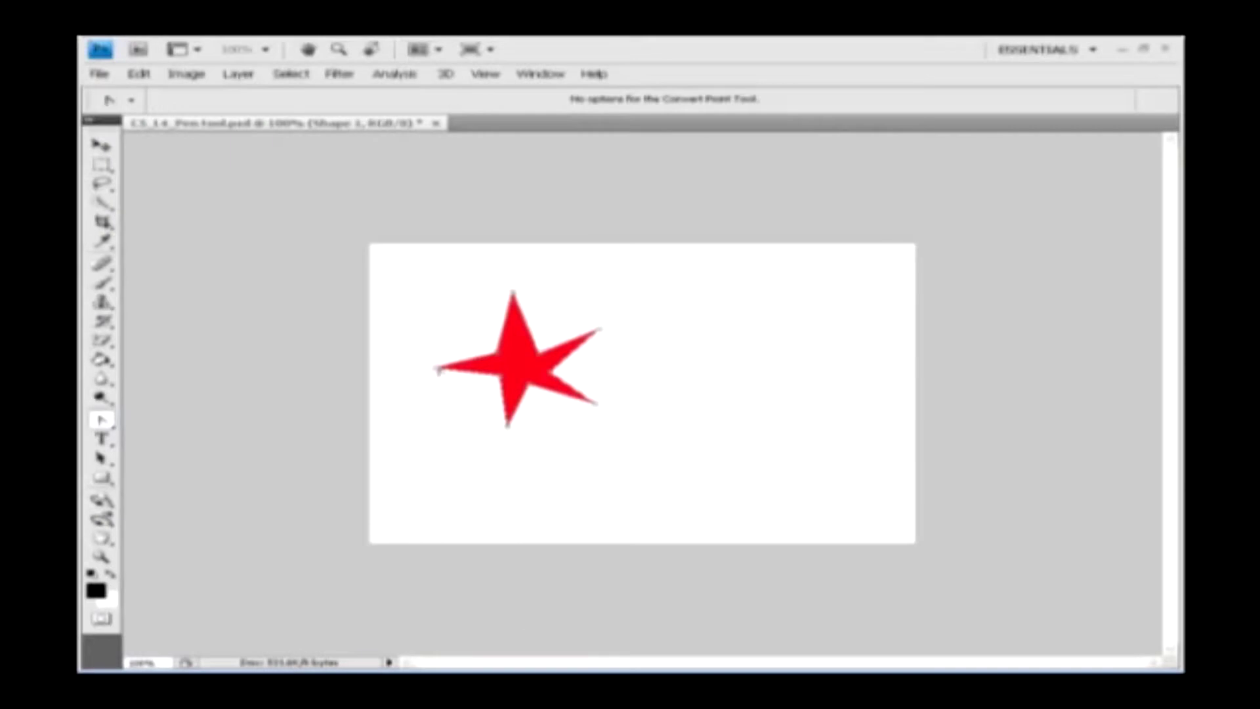
left_click_drag(638, 342, 667, 322)
left_click_drag(453, 356, 437, 343)
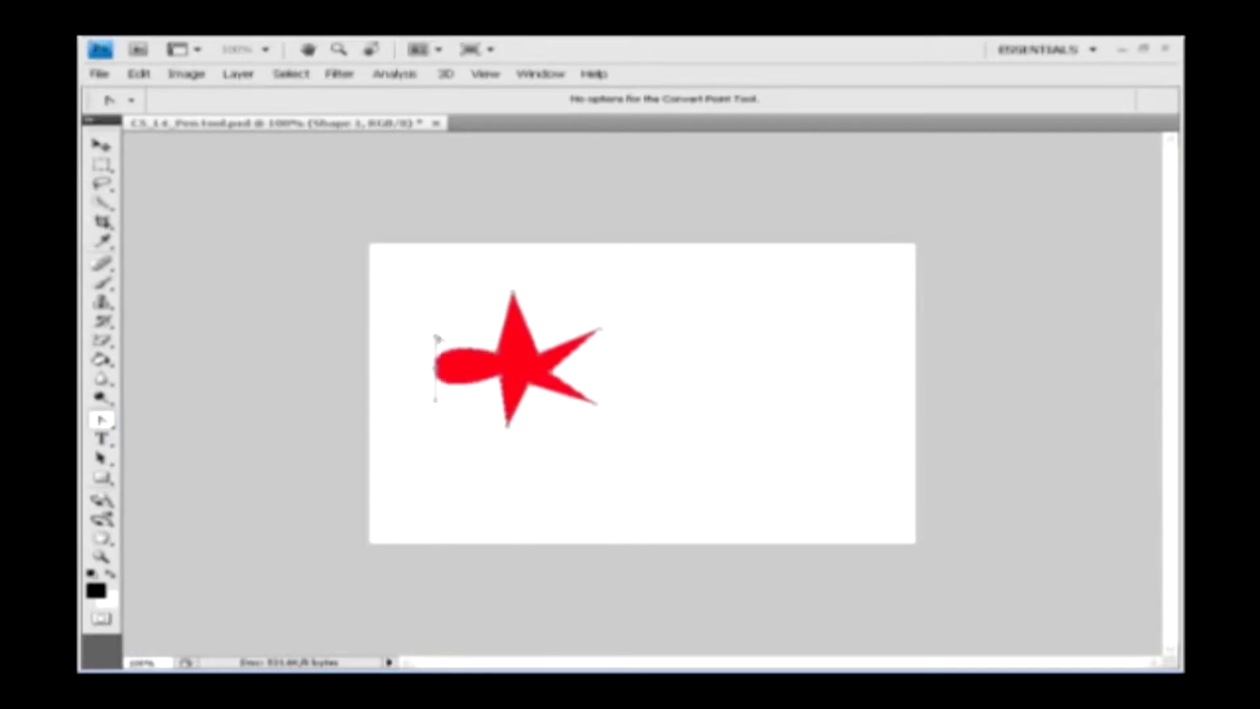
left_click_drag(515, 293, 558, 291)
left_click_drag(599, 332, 631, 355)
left_click_drag(593, 405, 469, 424)
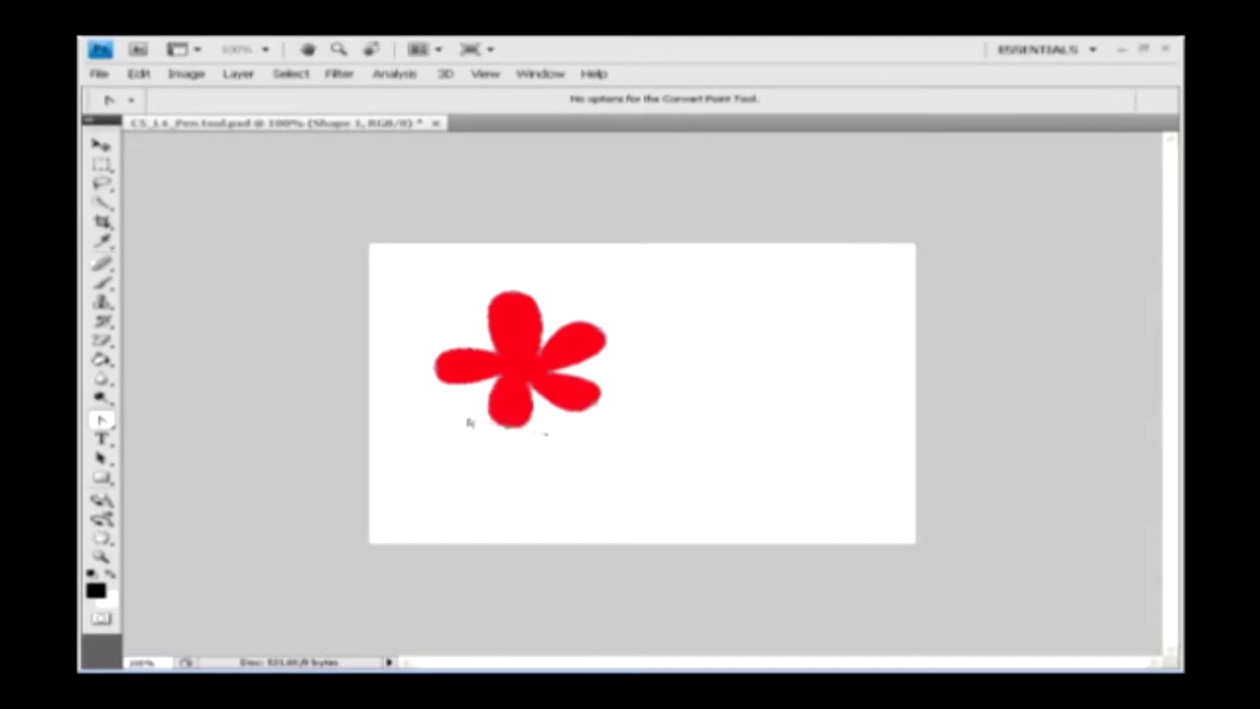
Refine the petals' curves by adjusting the inner anchor points and the direction handles of the petal tips.
left_click(540, 354)
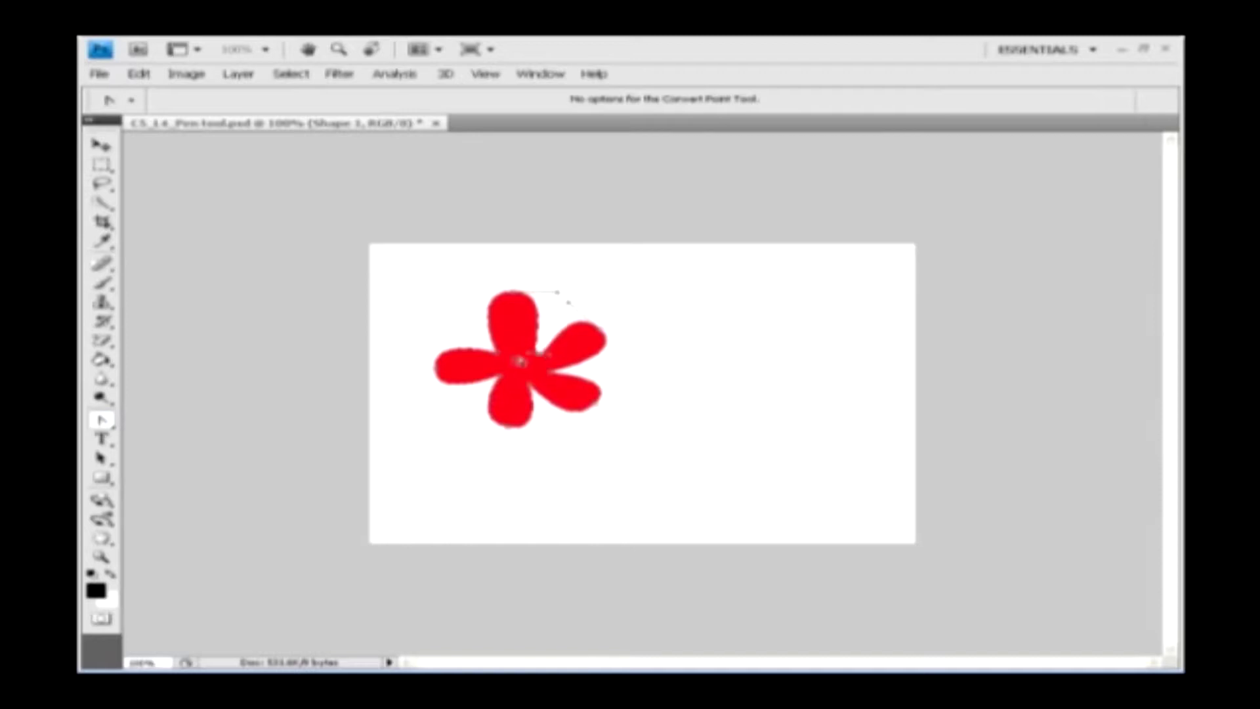
left_click(499, 359)
mouse_move(498, 359)
left_mouse_down()
mouse_move(517, 356)
mouse_move(504, 371)
left_mouse_up()
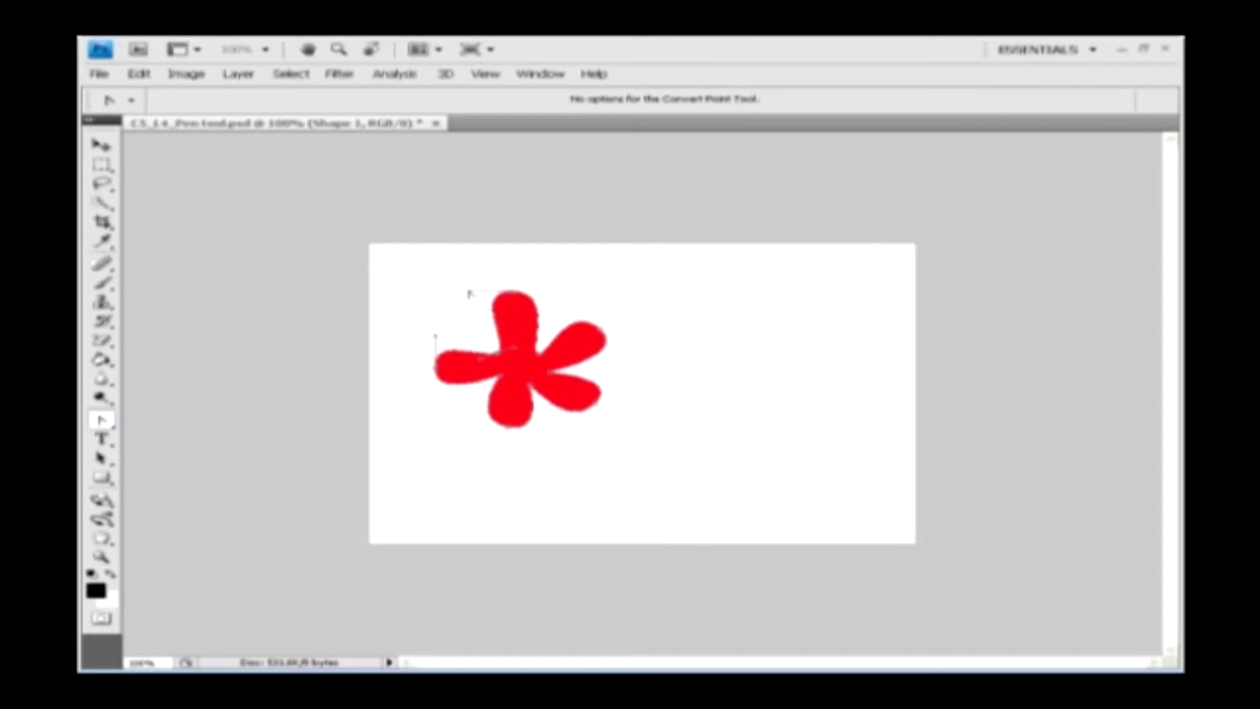
left_click_drag(468, 292, 454, 304)
left_click(565, 326)
left_click_drag(569, 303, 561, 298)
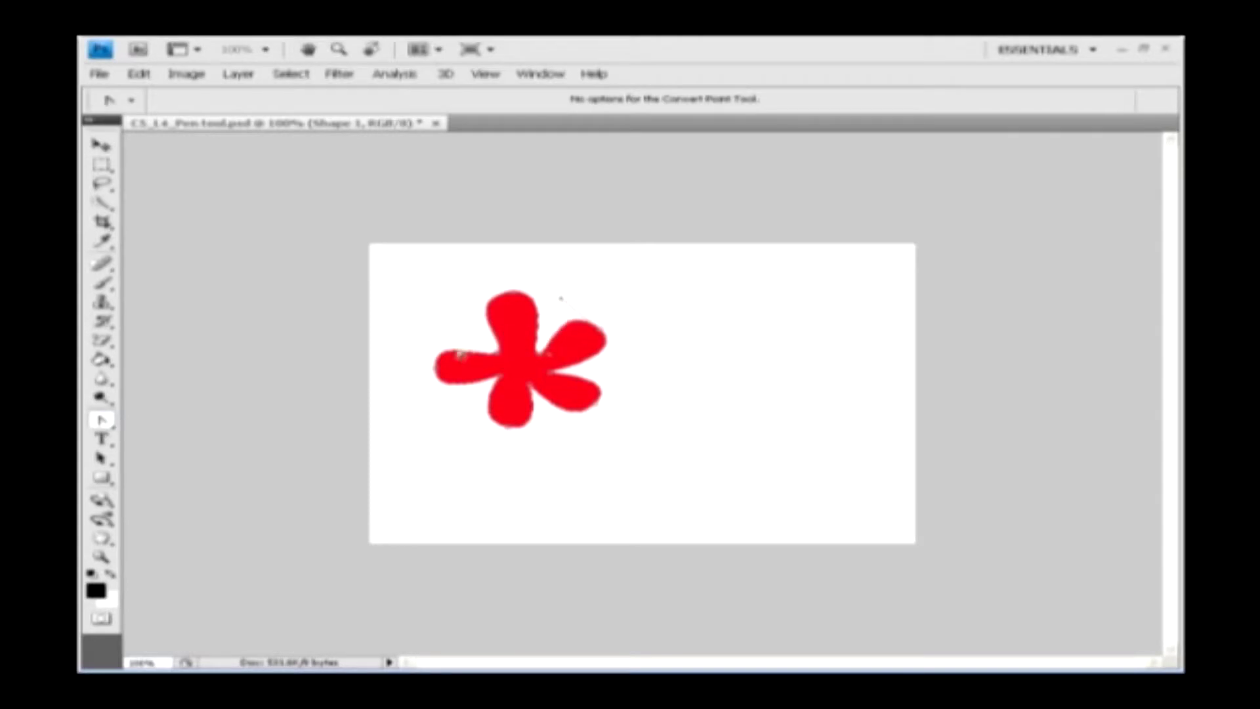
left_click_drag(439, 353, 445, 330)
left_click_drag(497, 424, 458, 422)
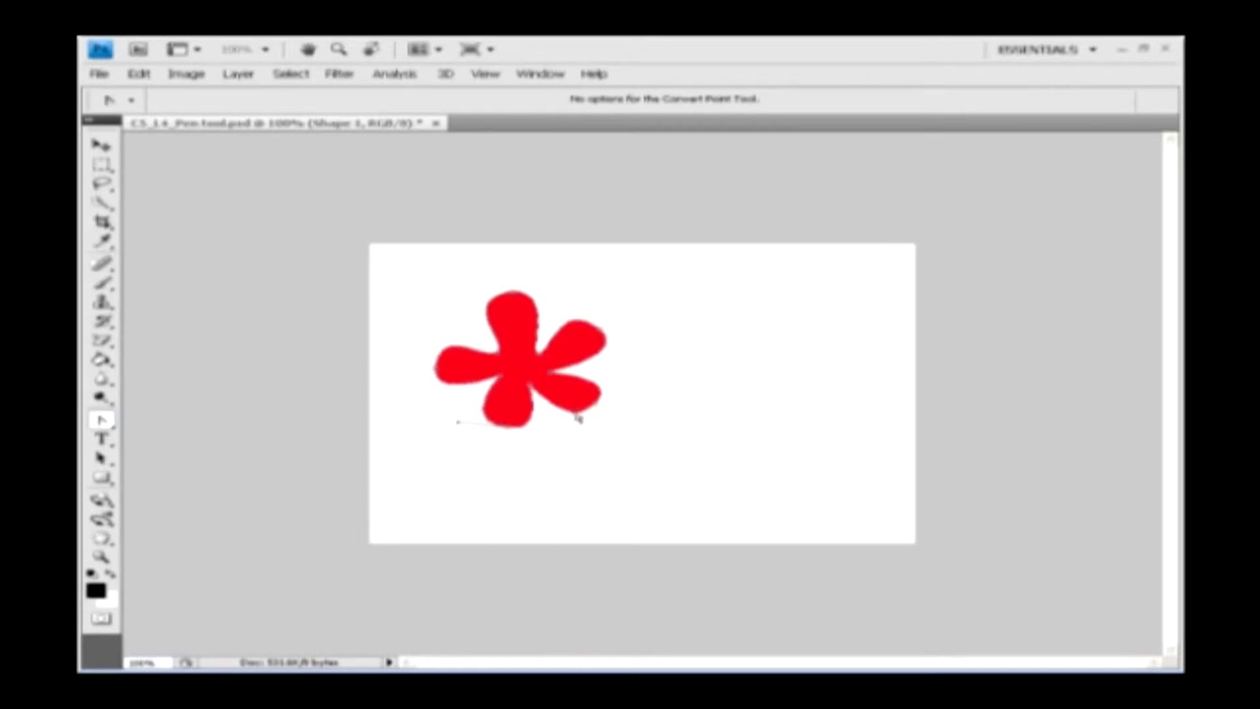
left_click_drag(583, 422, 630, 362)
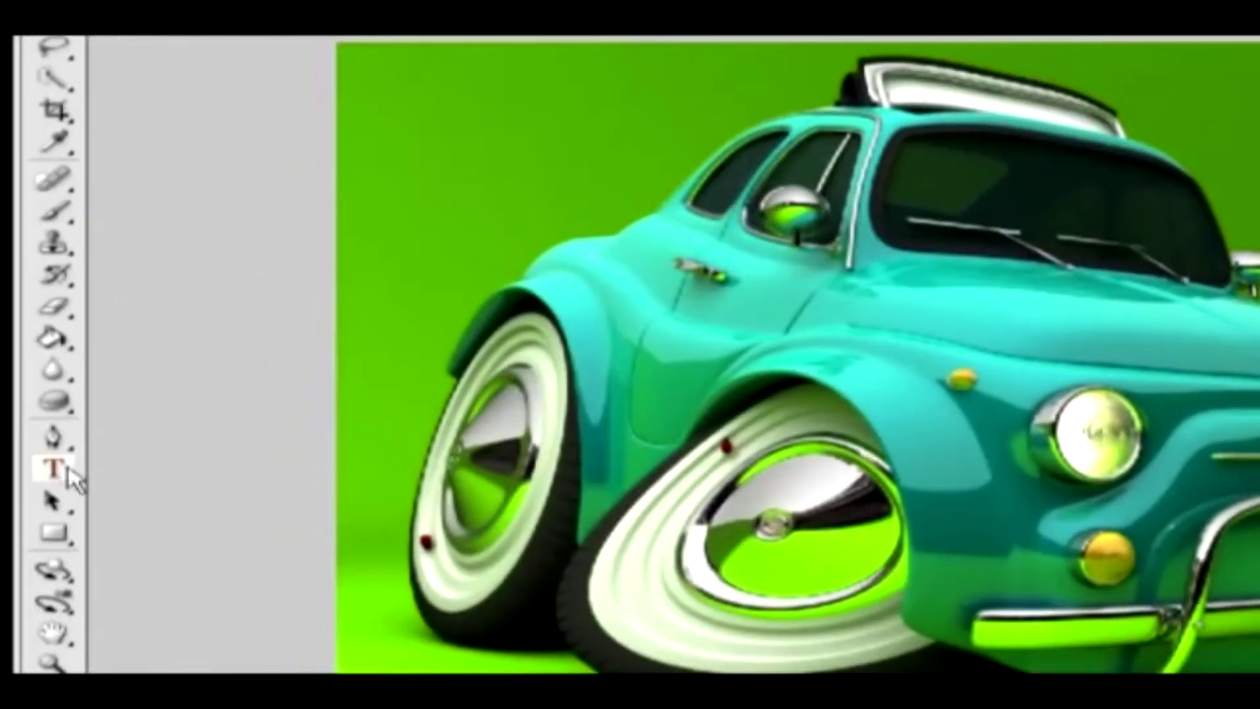
Add the horizontal text "MY CAR" on the green background to the upper left of the car and commit it.
left_click(102, 438)
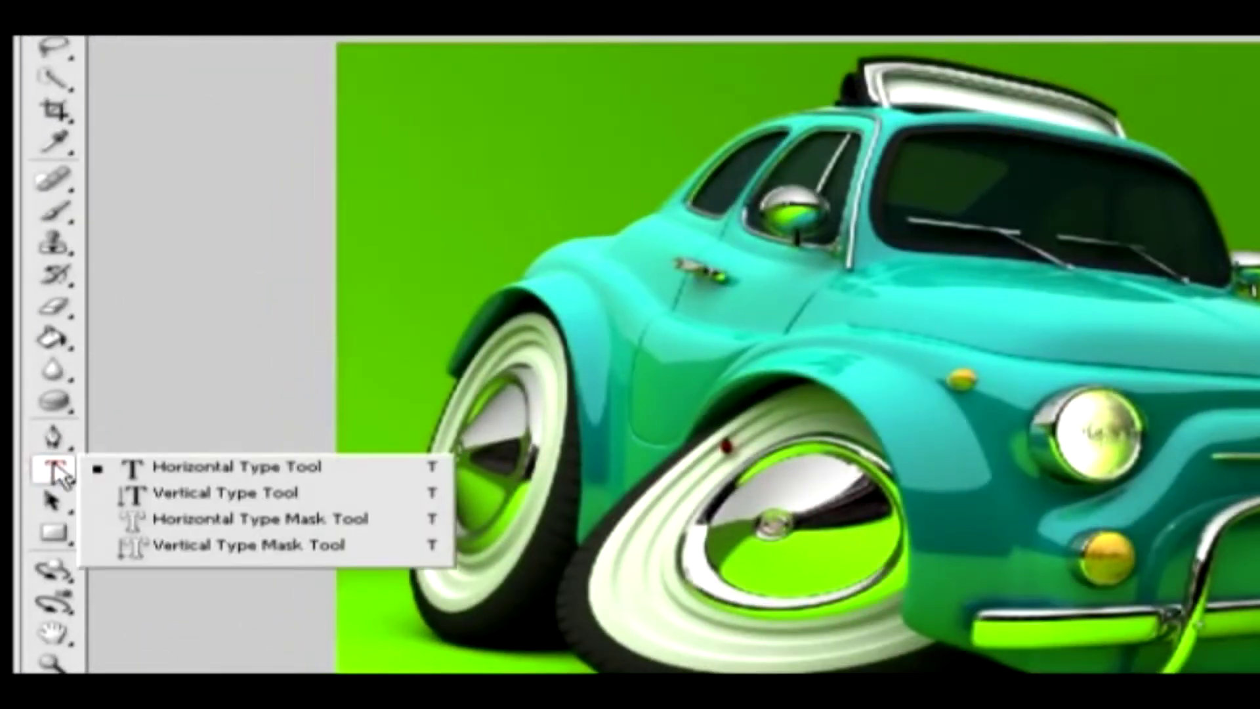
left_click(233, 469)
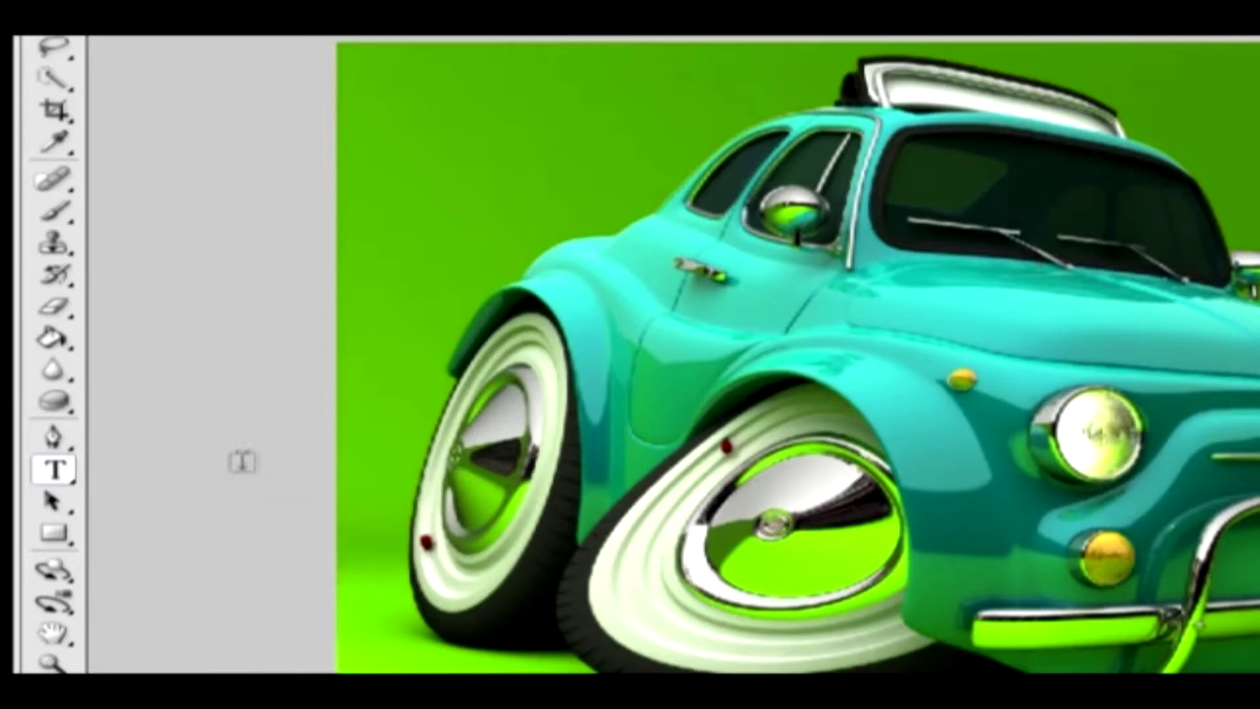
left_click(393, 112)
type("MY CAR")
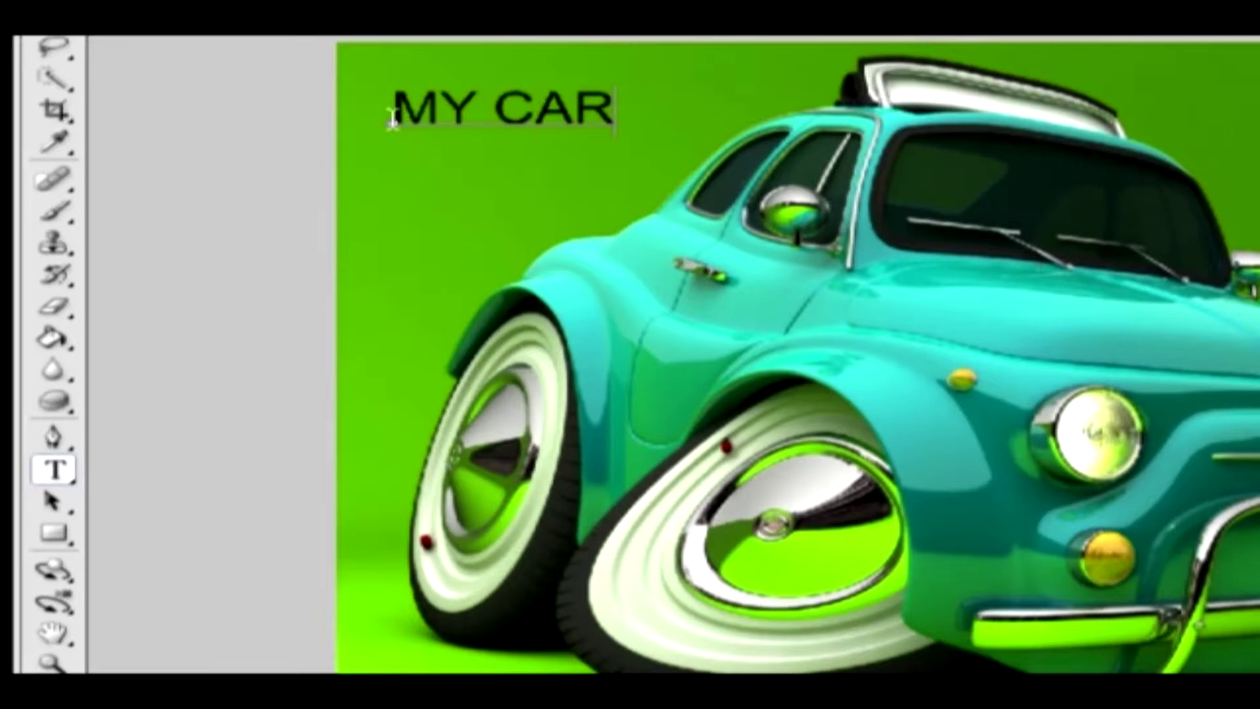
left_click(53, 34)
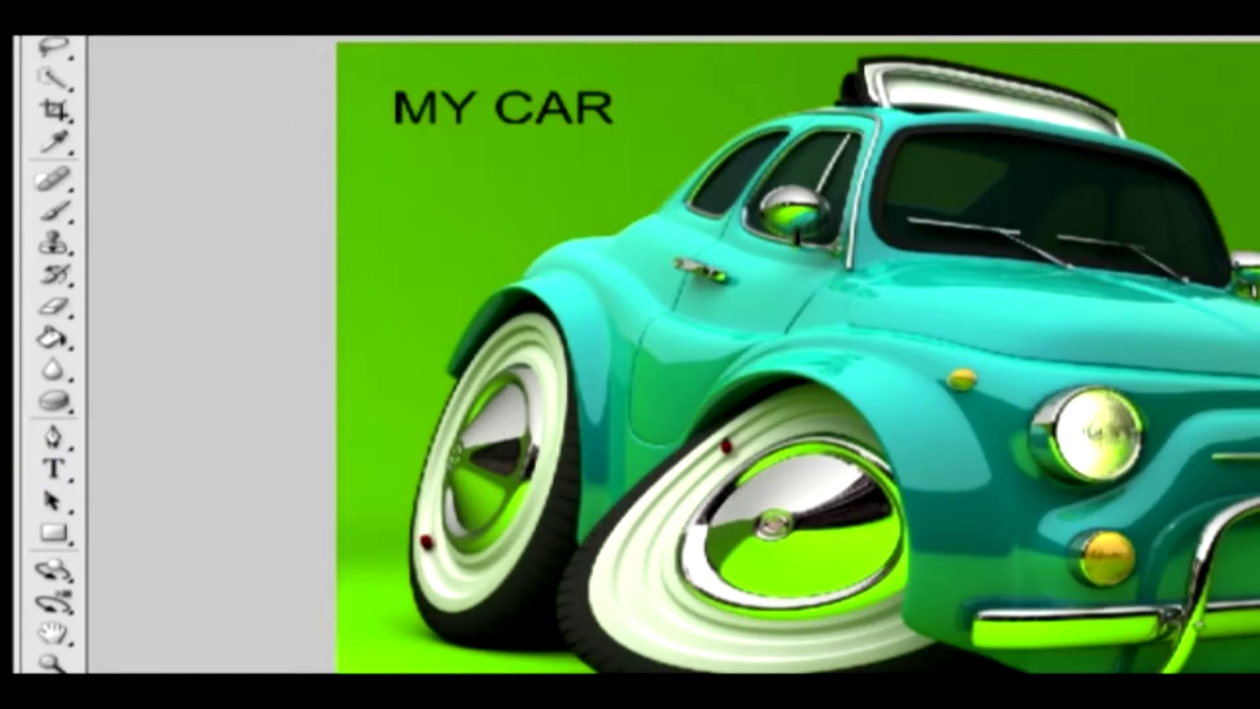
Set the font of the "MY CAR" text to Verdana with the Italic style.
left_click(54, 467)
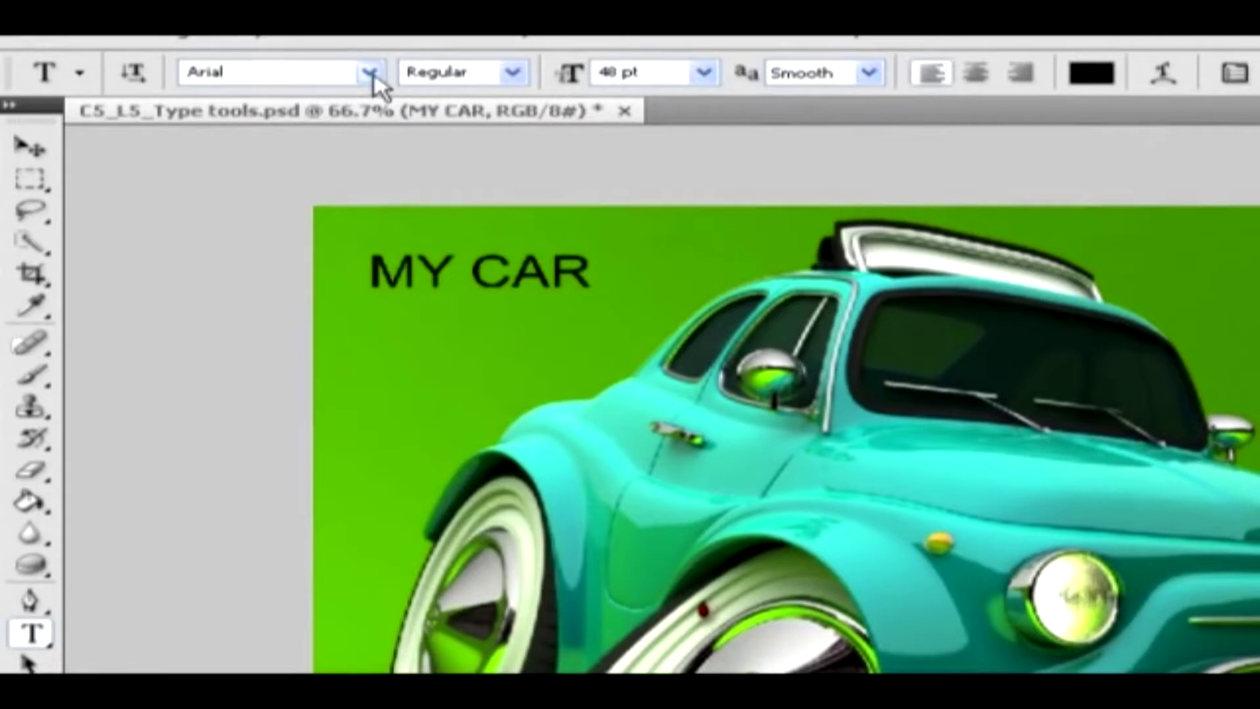
left_click(371, 77)
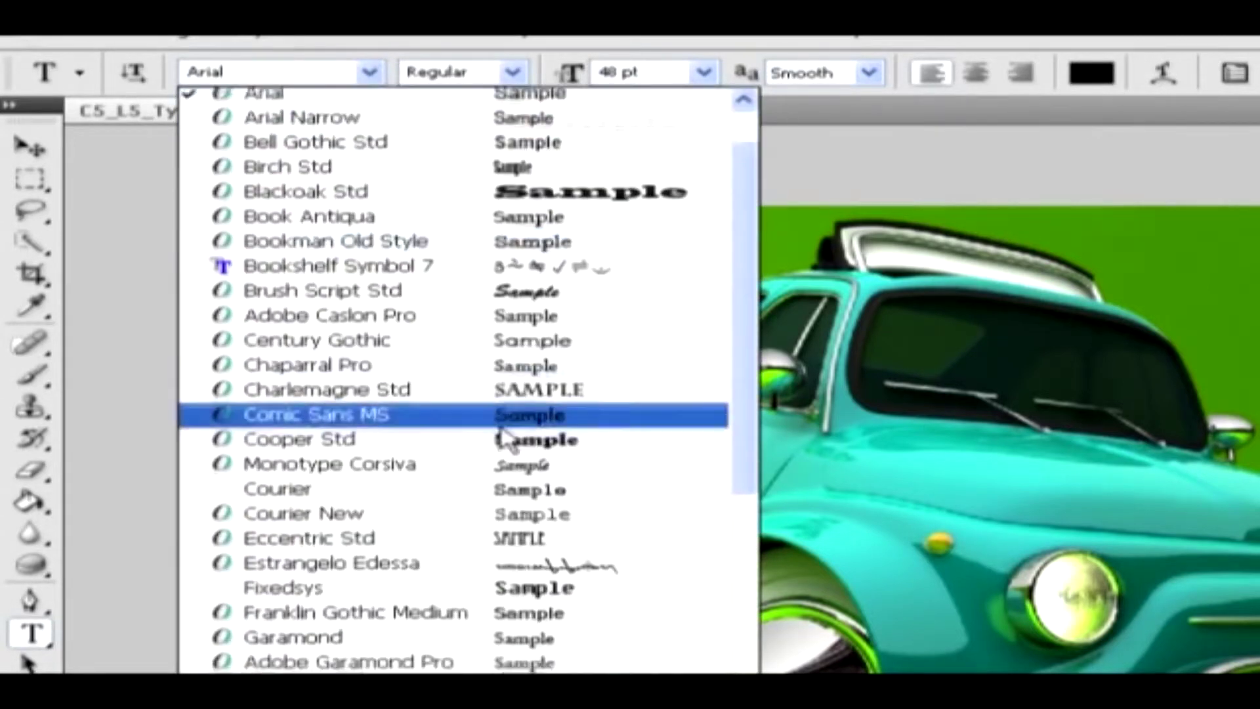
scroll(451, 492, "down", 9)
scroll(428, 551, "down", 6)
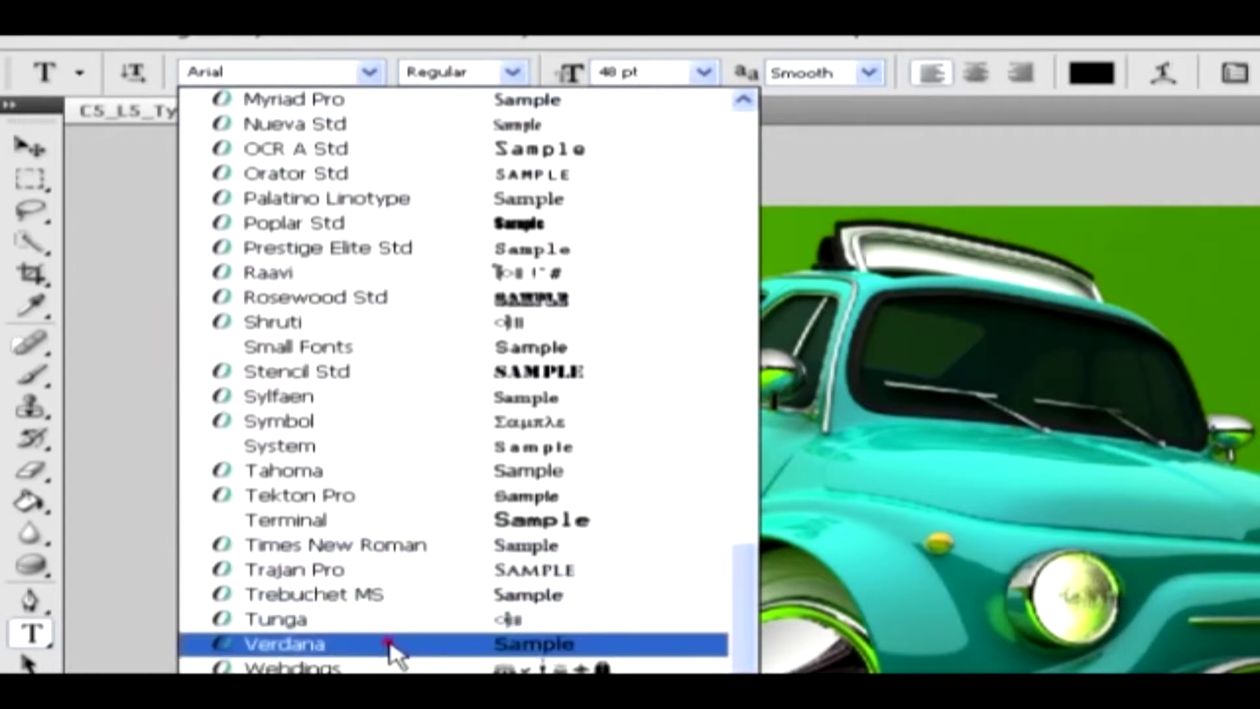
left_click(391, 650)
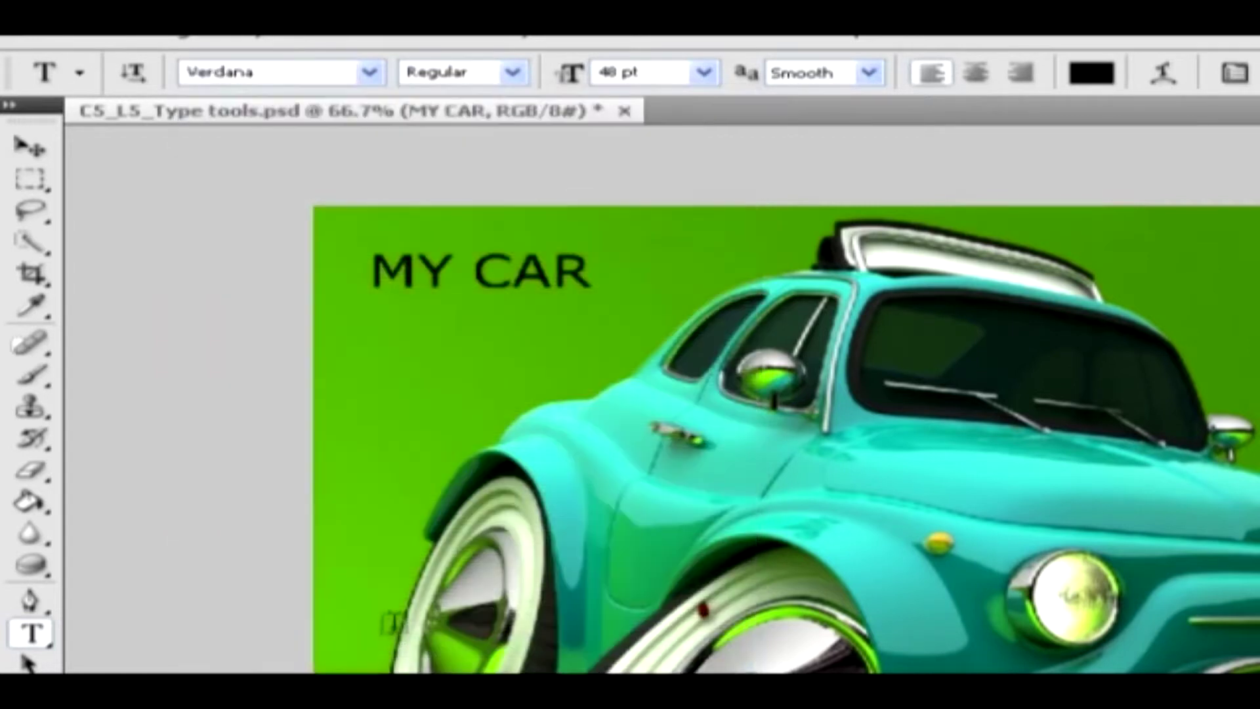
left_click(513, 73)
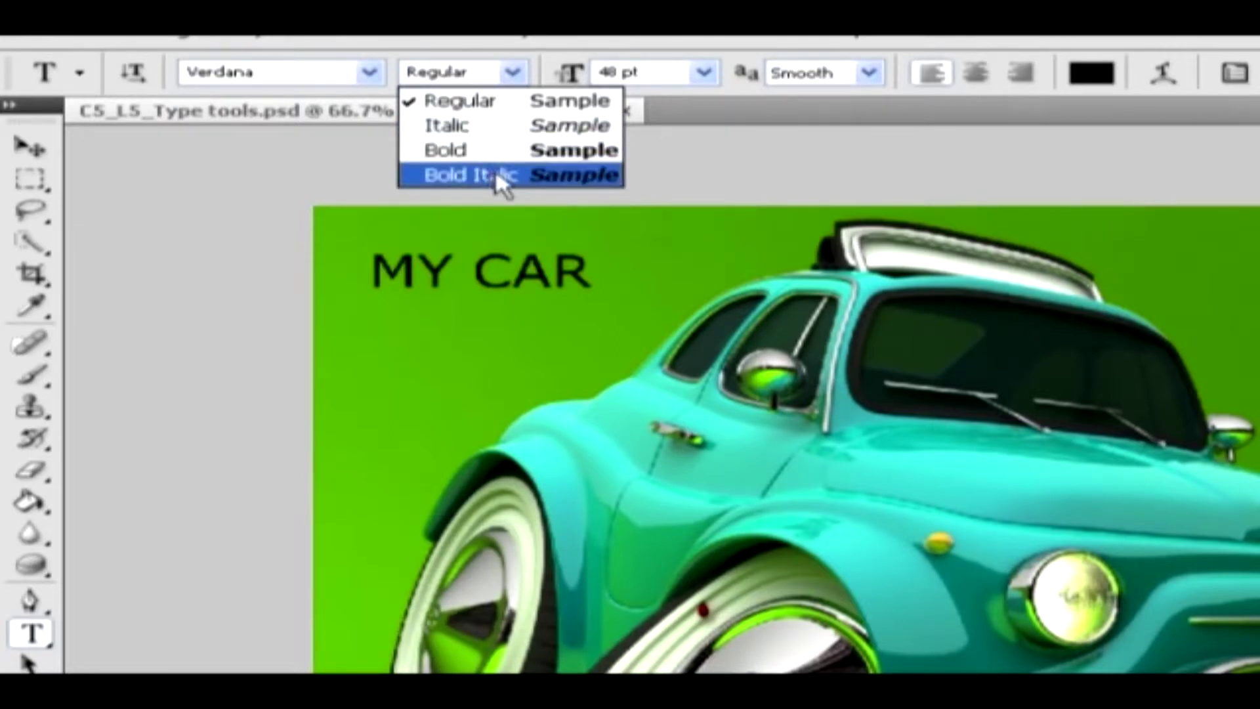
left_click(518, 124)
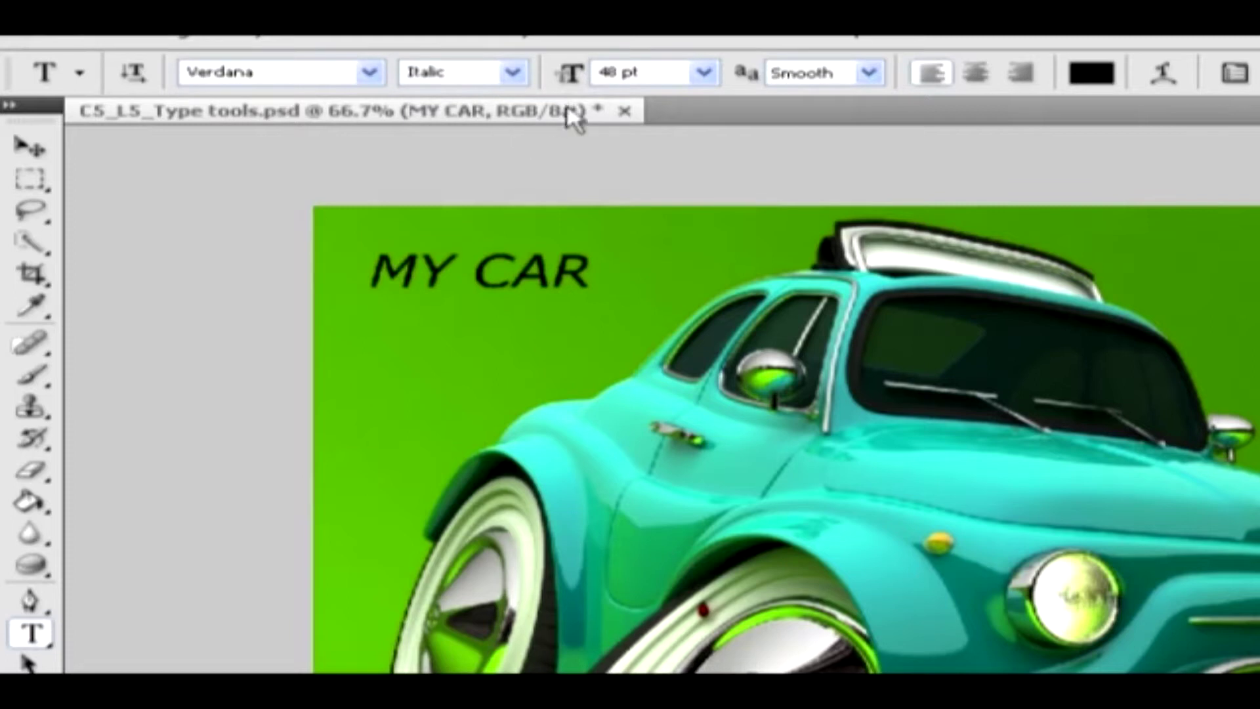
Set the "MY CAR" text size to 60 pt and keep its anti-aliasing at Smooth.
left_click(704, 72)
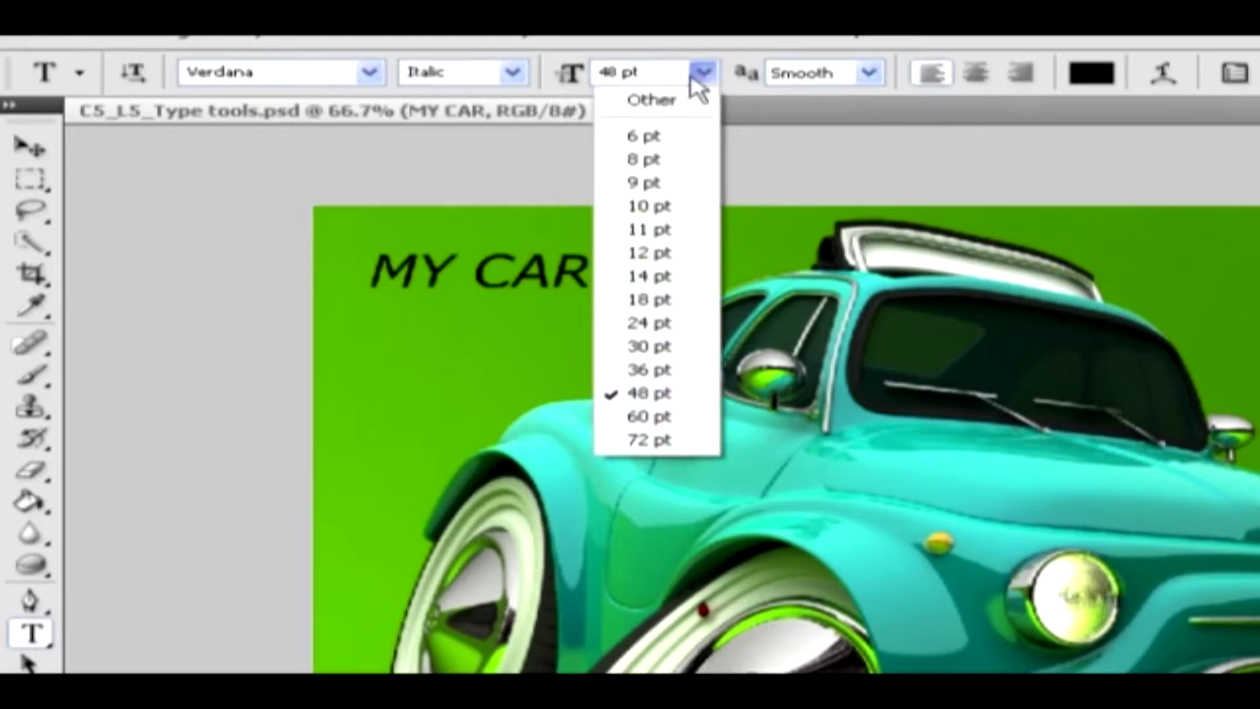
left_click(653, 418)
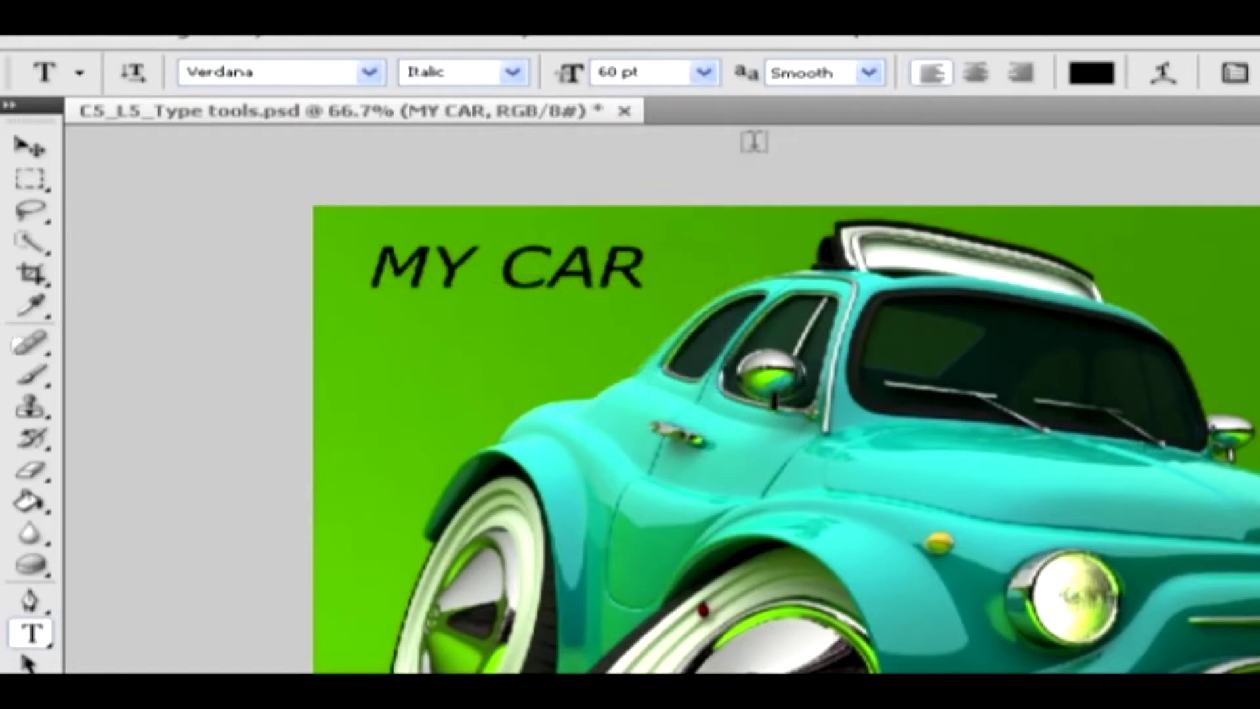
left_click(870, 72)
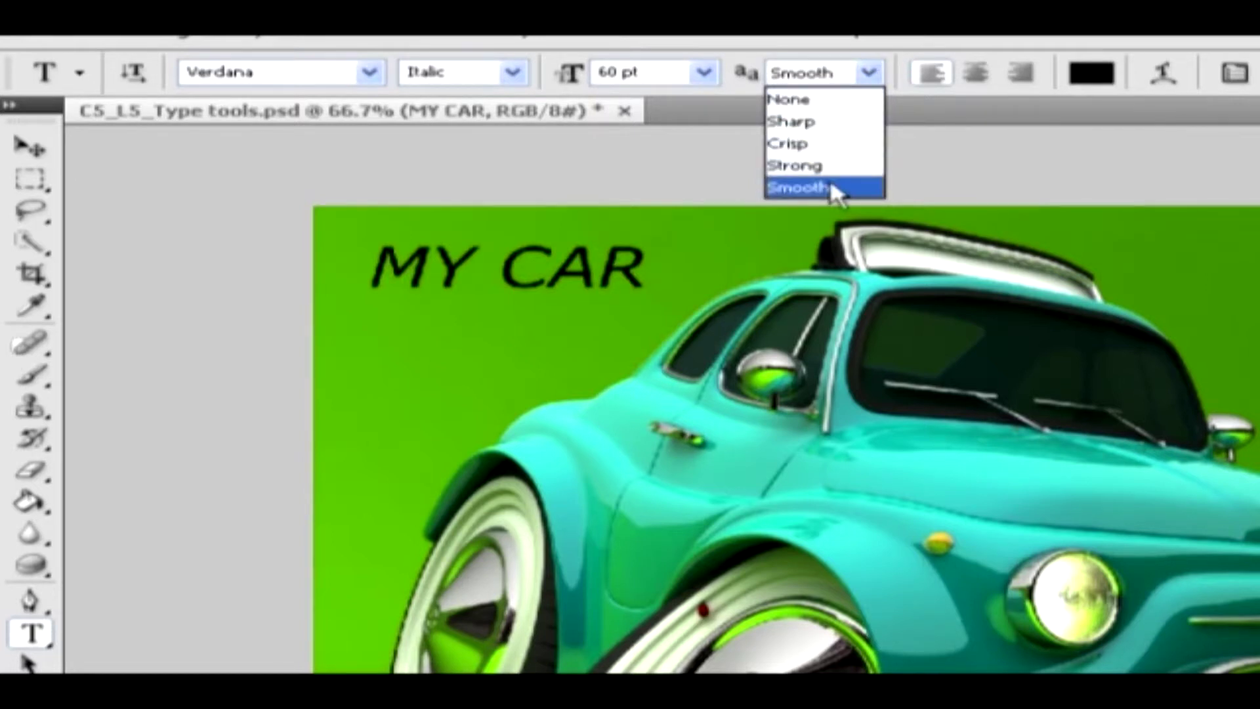
left_click(878, 75)
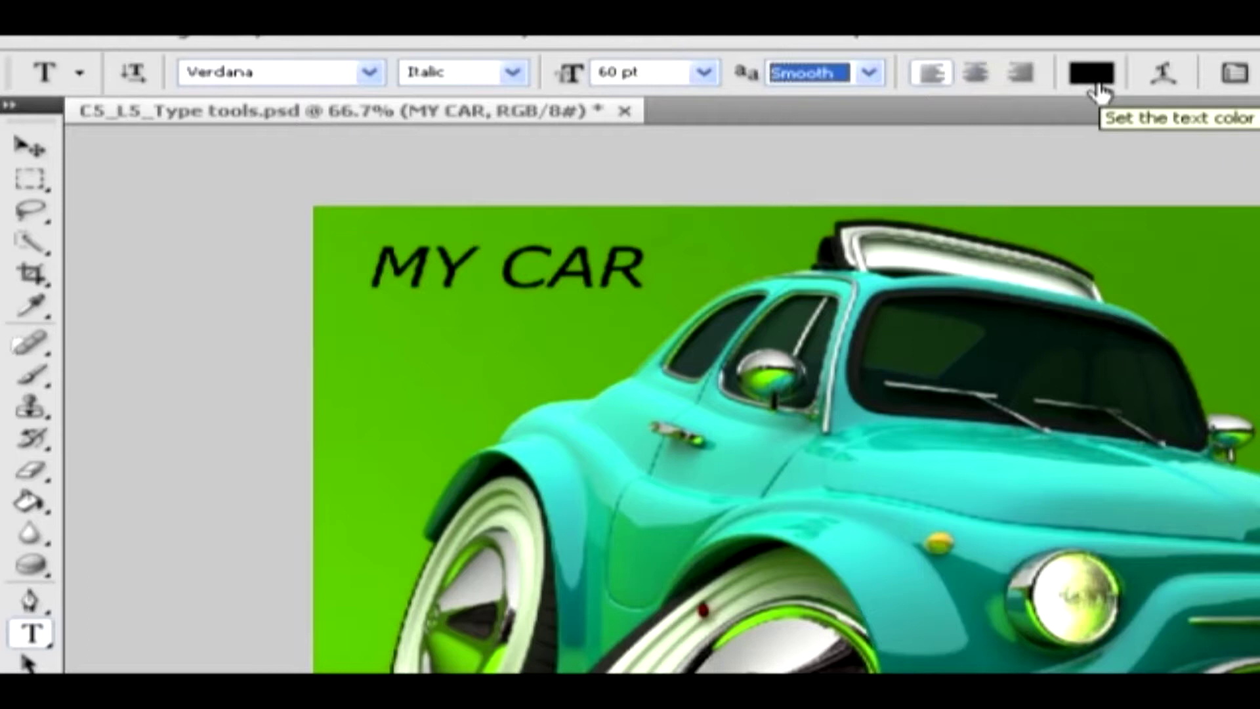
Warp the "MY CAR" text with a horizontal Arc, a reduced positive bend, a slight negative horizontal distortion and a positive vertical distortion.
left_click(1163, 76)
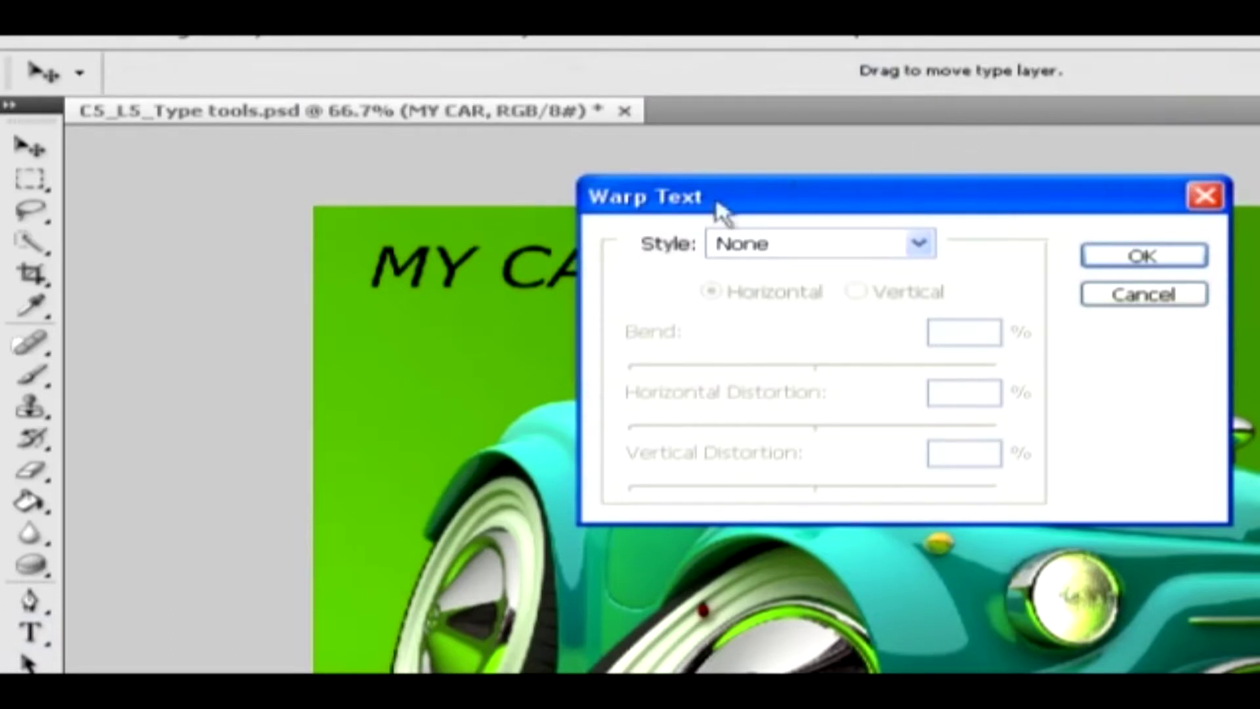
left_click(928, 245)
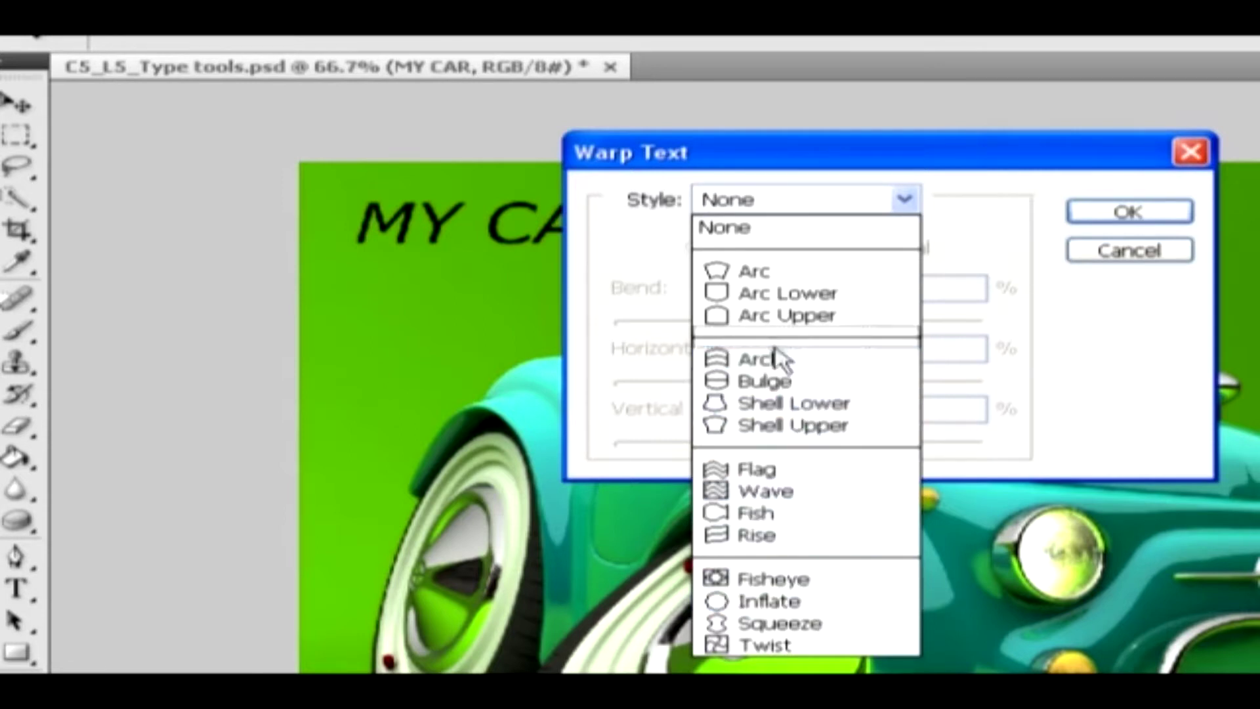
left_click(753, 274)
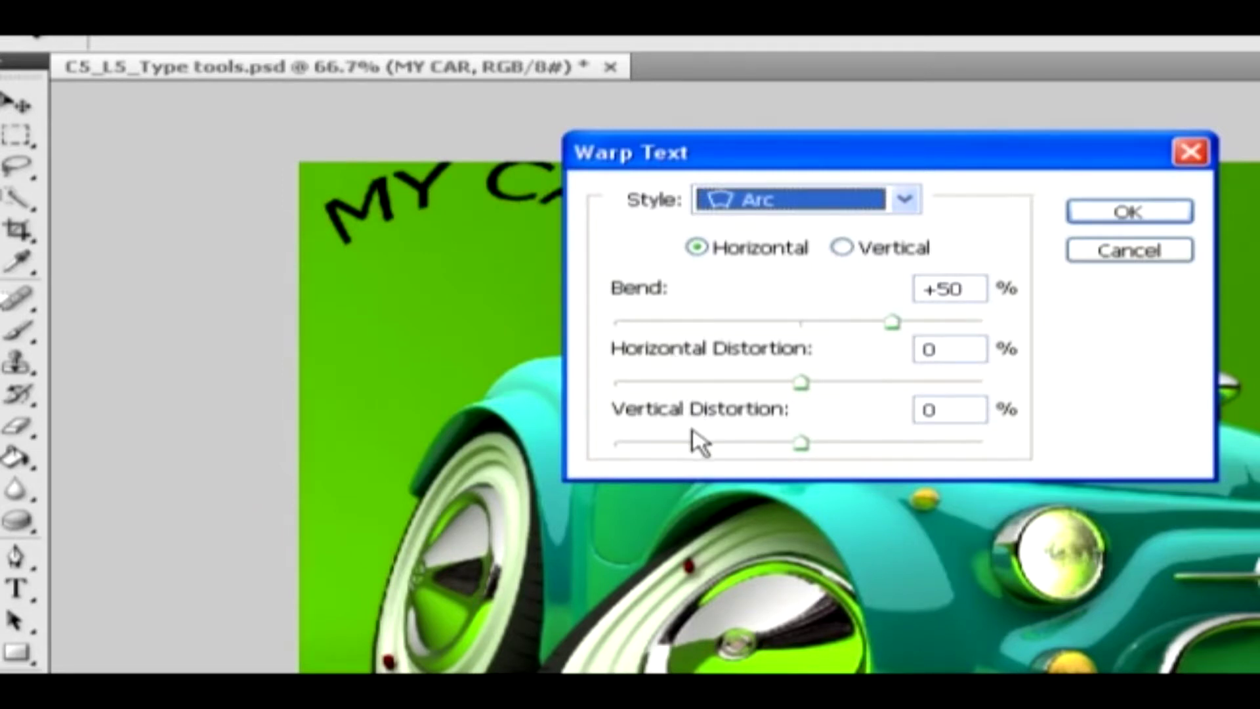
left_click_drag(891, 321, 833, 321)
left_click_drag(802, 384, 768, 392)
left_click_drag(800, 443, 847, 448)
left_click(1101, 211)
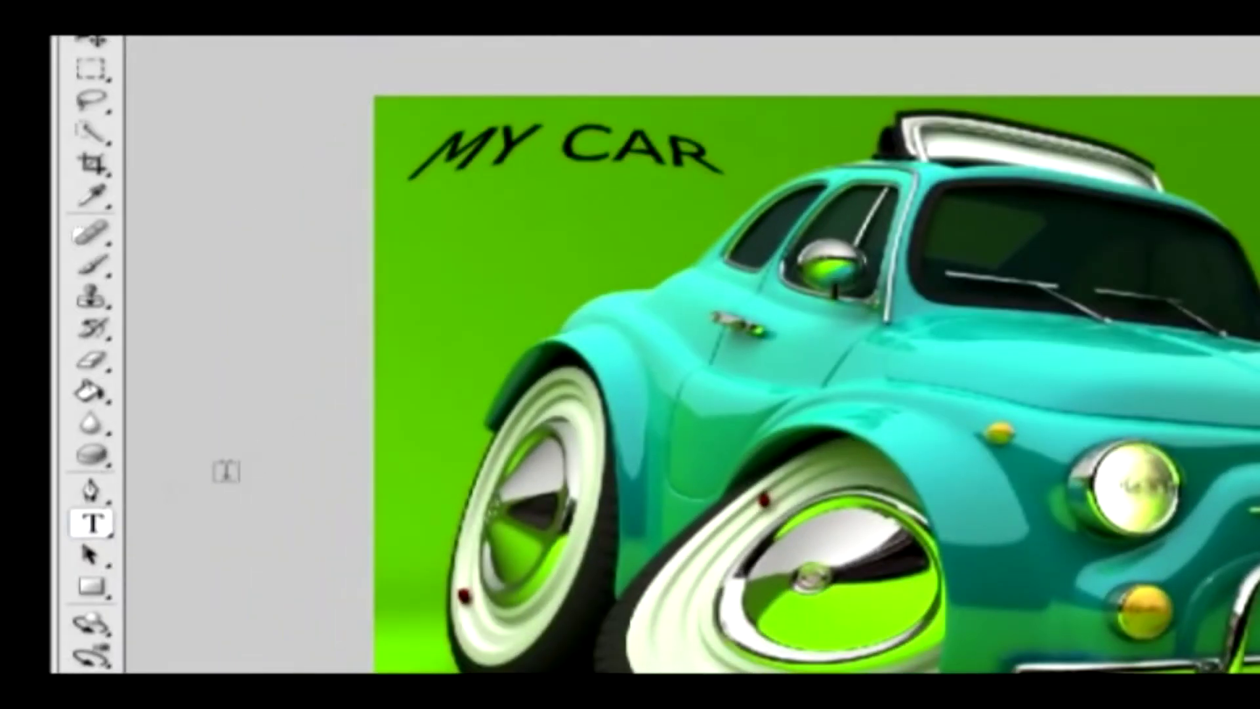
Add the vertical text "MY CAR" on the green background to the upper right of the car.
left_click(96, 522)
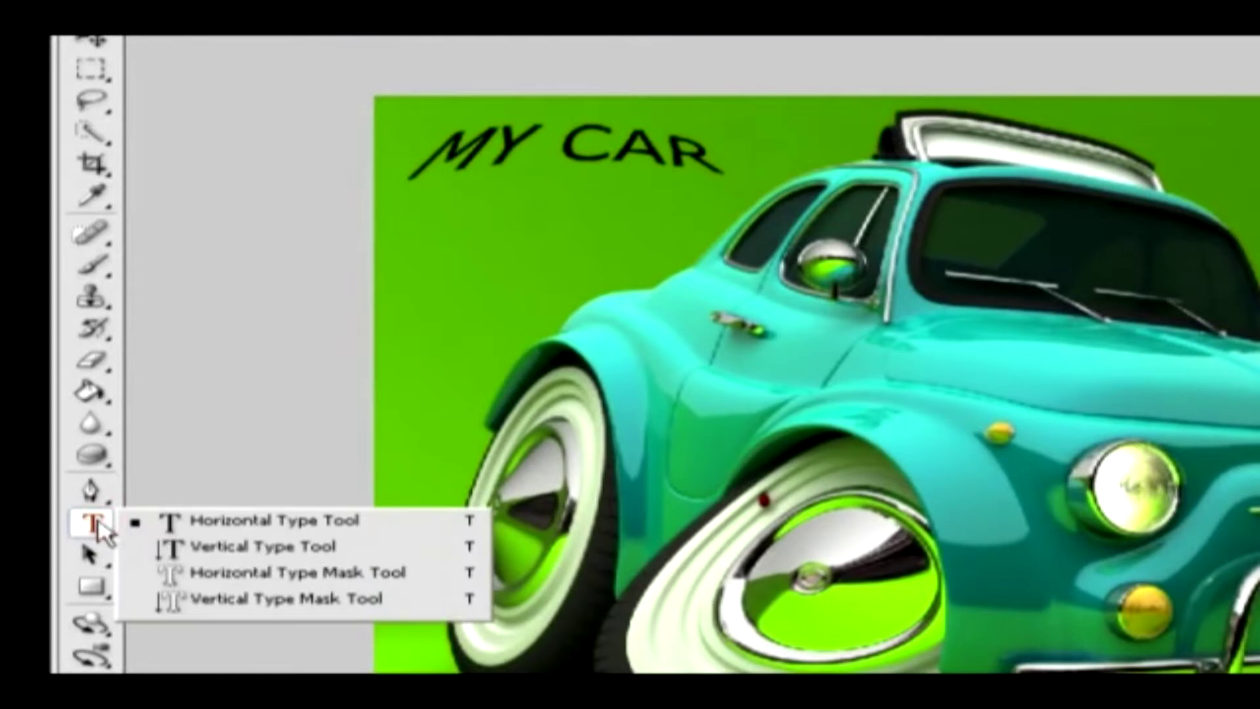
left_click(255, 549)
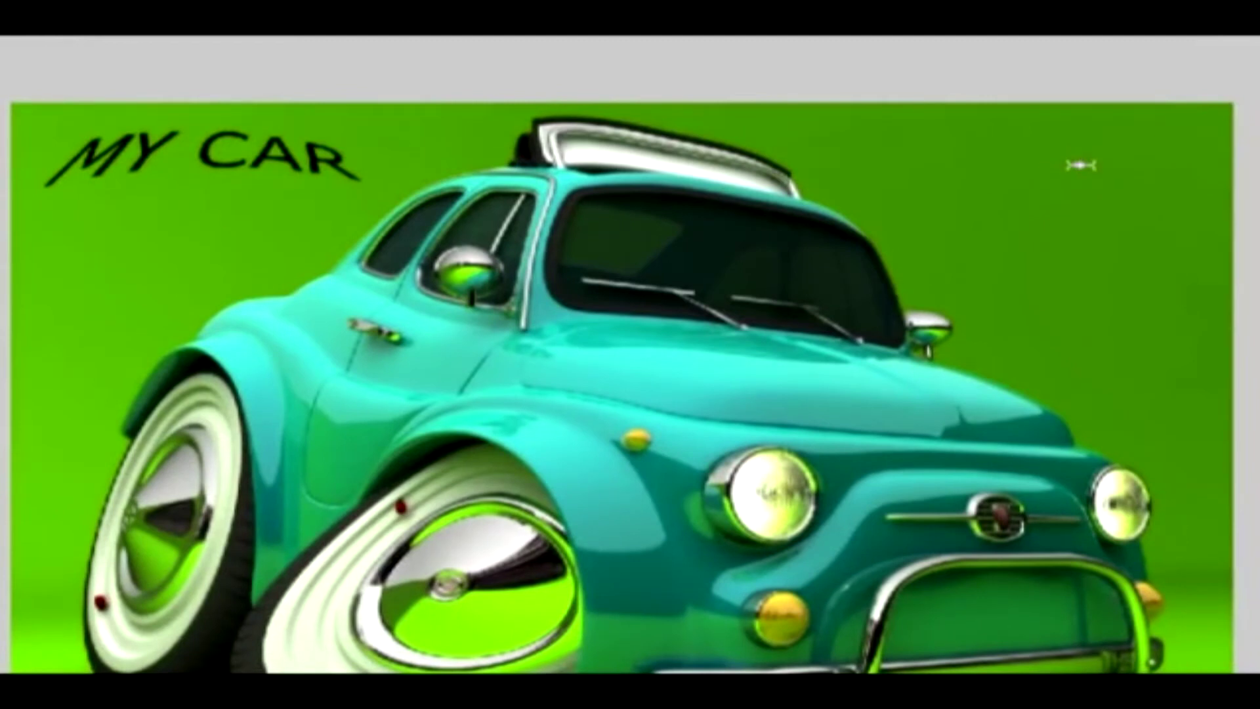
left_click(1076, 164)
type("MY CAR")
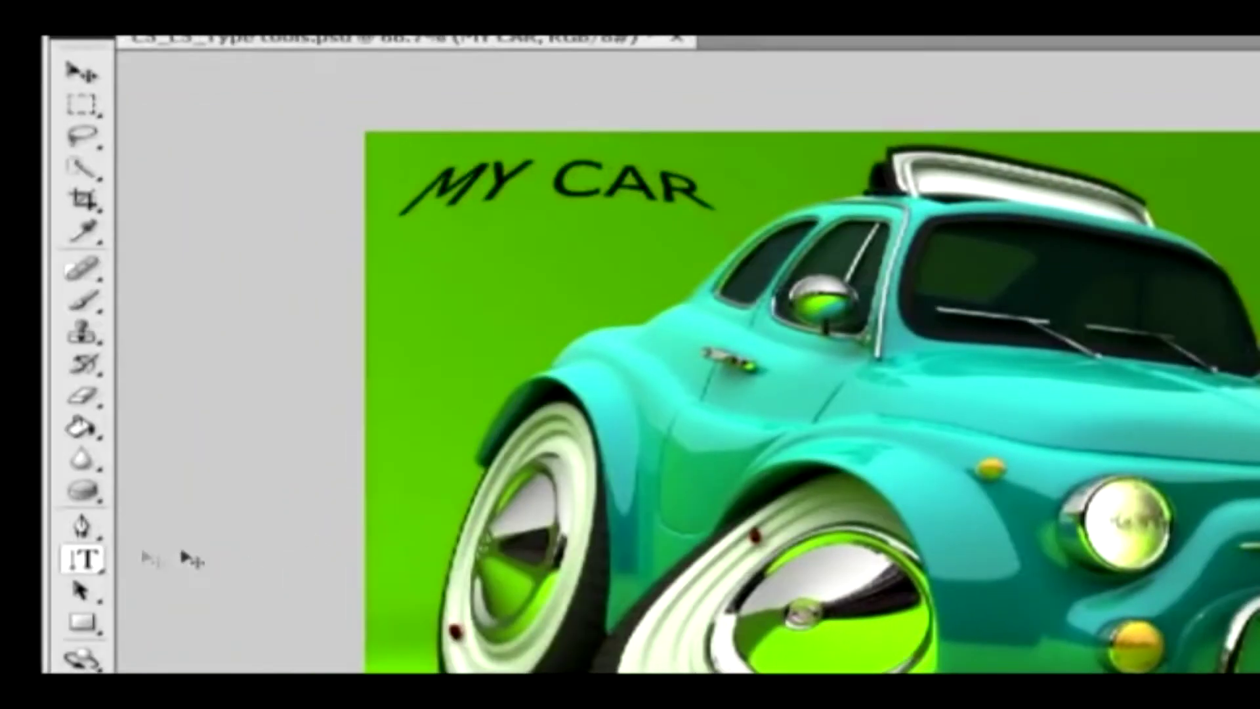
Create a "MY CAR" text-shaped selection below the warped title with the Horizontal Type Mask tool.
left_click(82, 559)
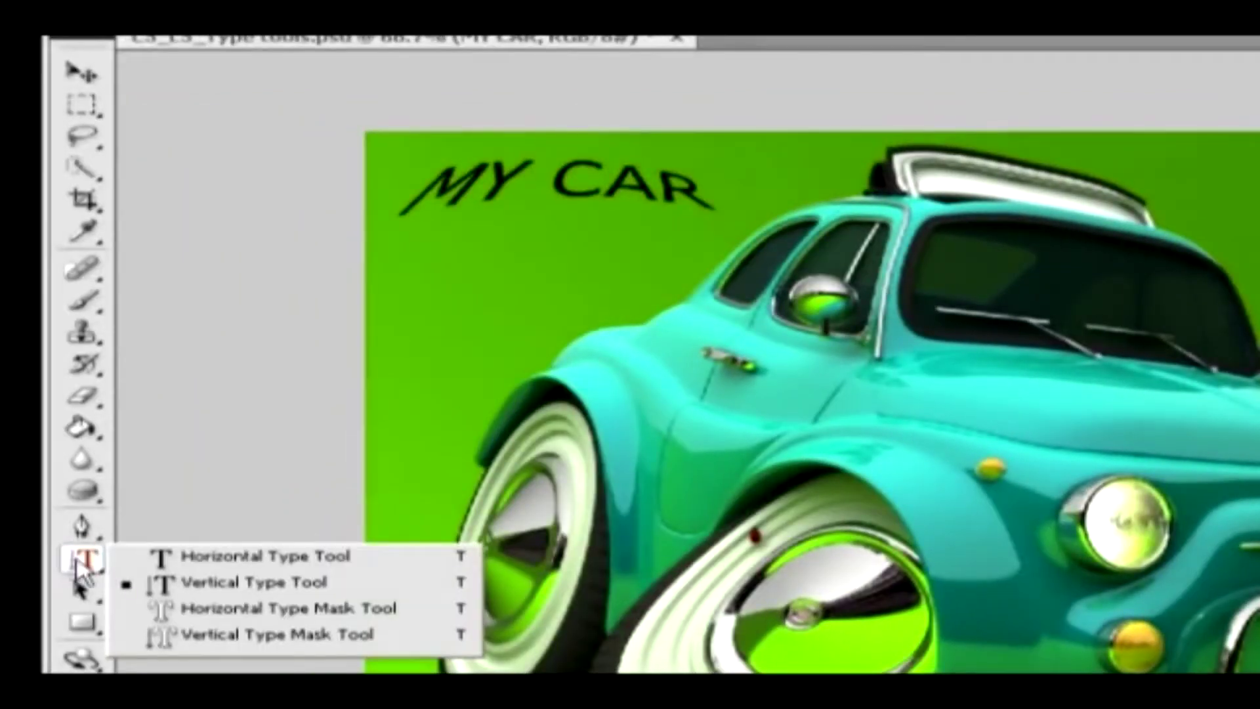
left_click(303, 608)
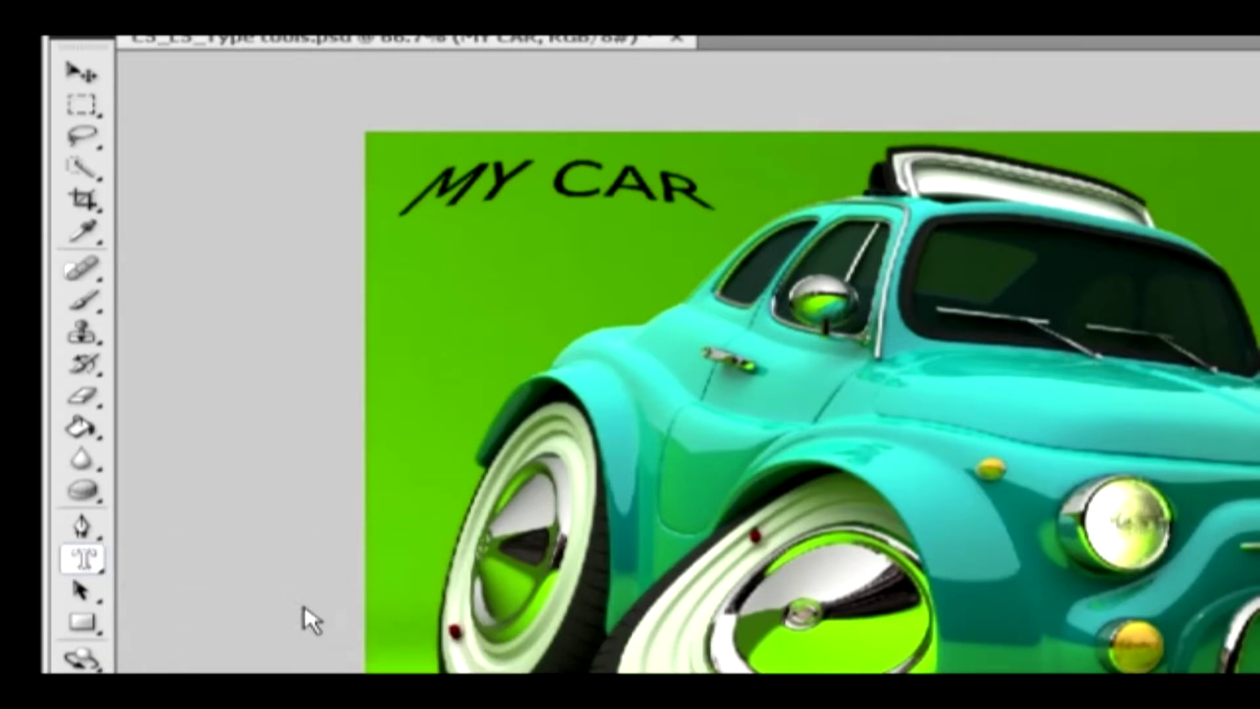
left_click(432, 296)
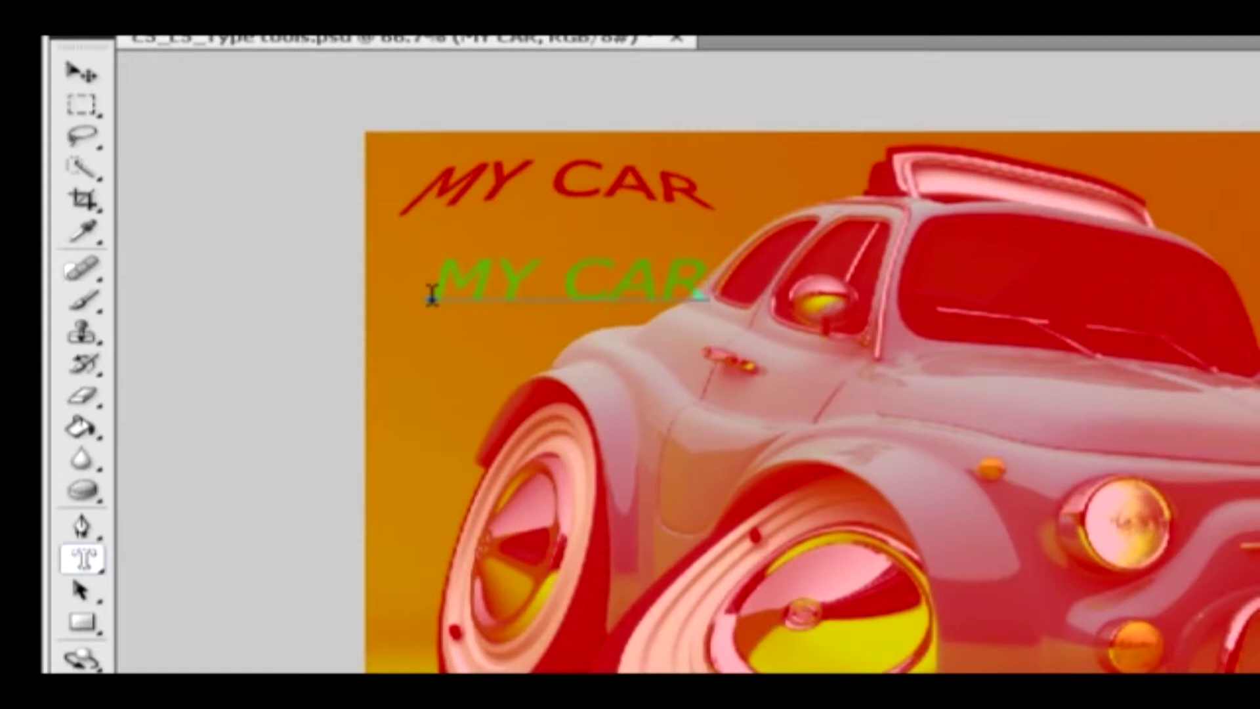
left_click(80, 72)
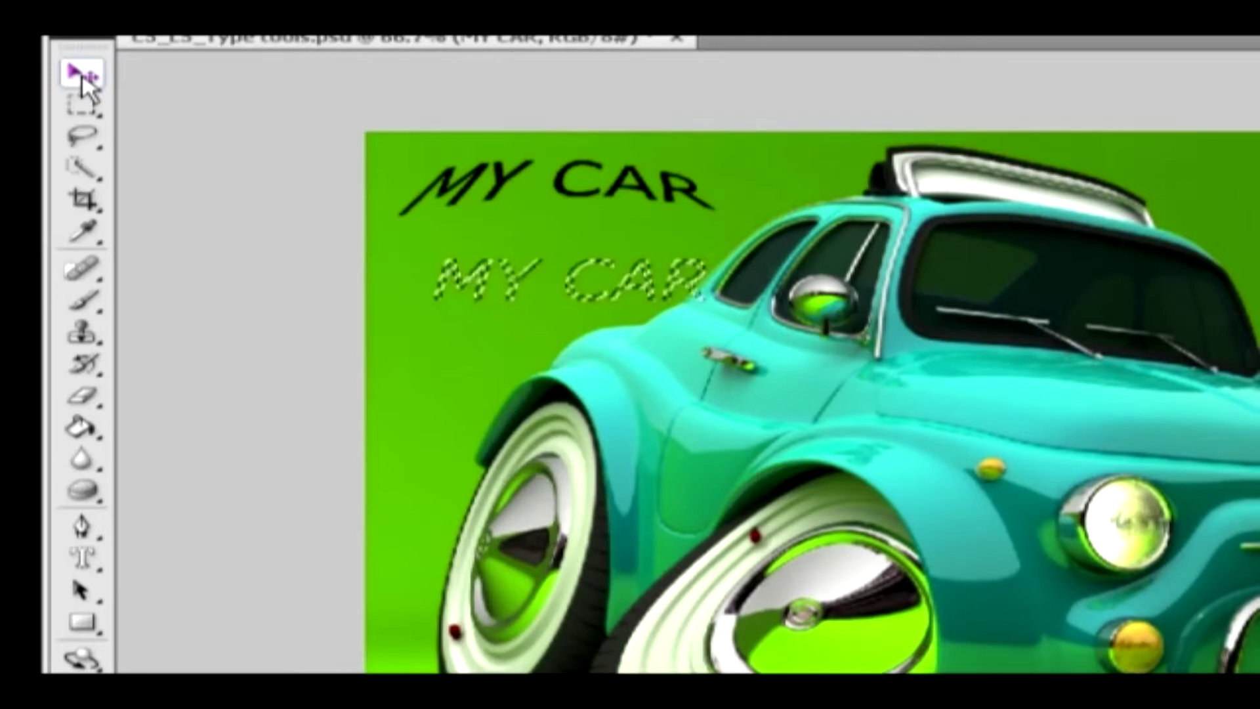
left_click(83, 557)
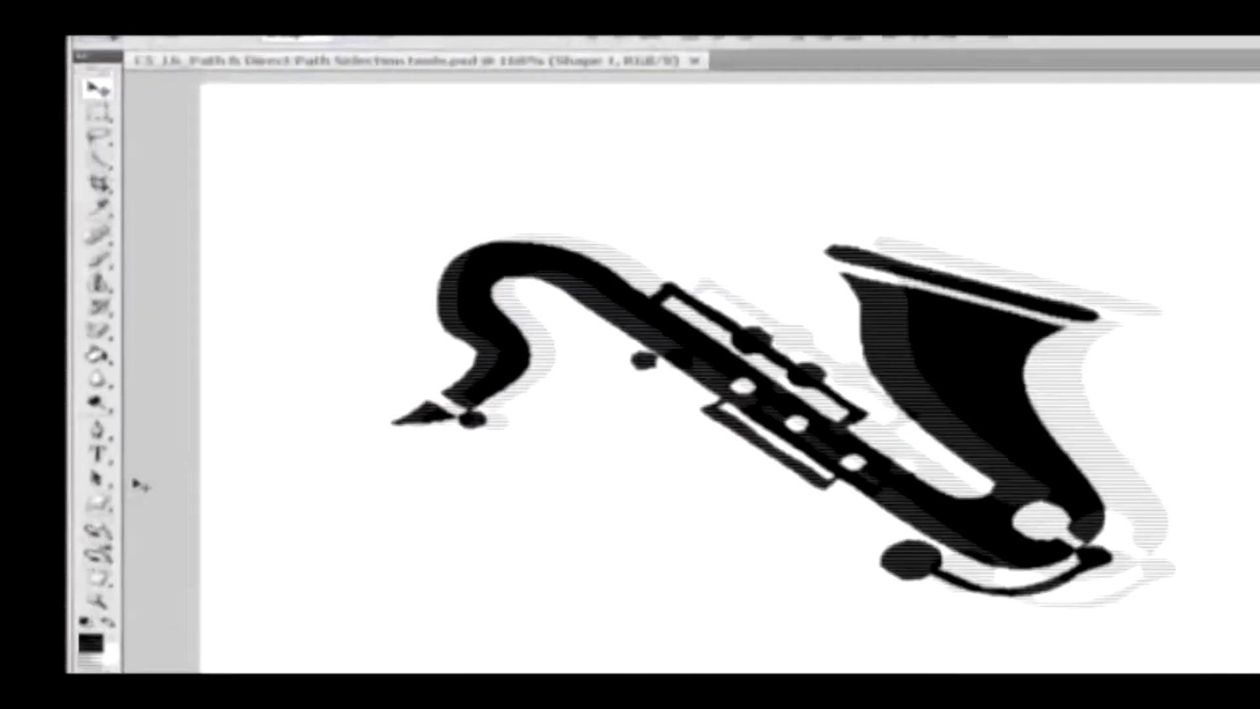
Move the saxophone's paths slightly with the Path Selection tool and show their bounding box.
left_click(102, 459)
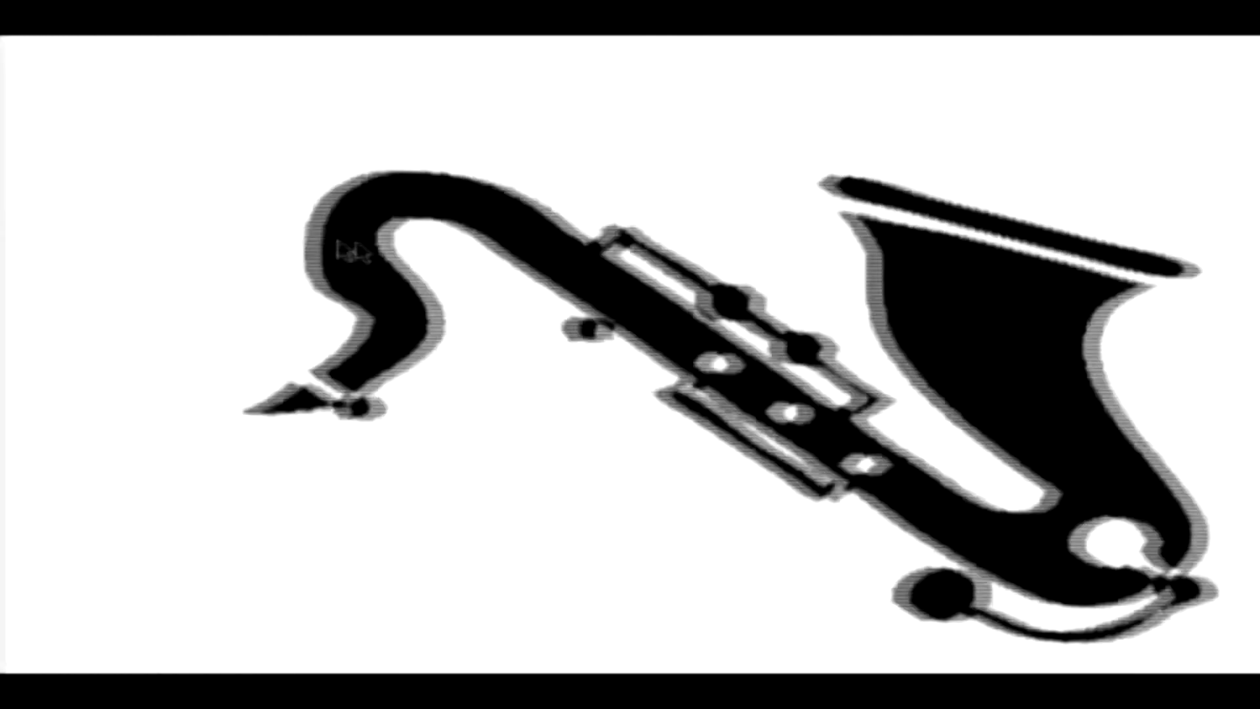
left_click_drag(295, 233, 297, 272)
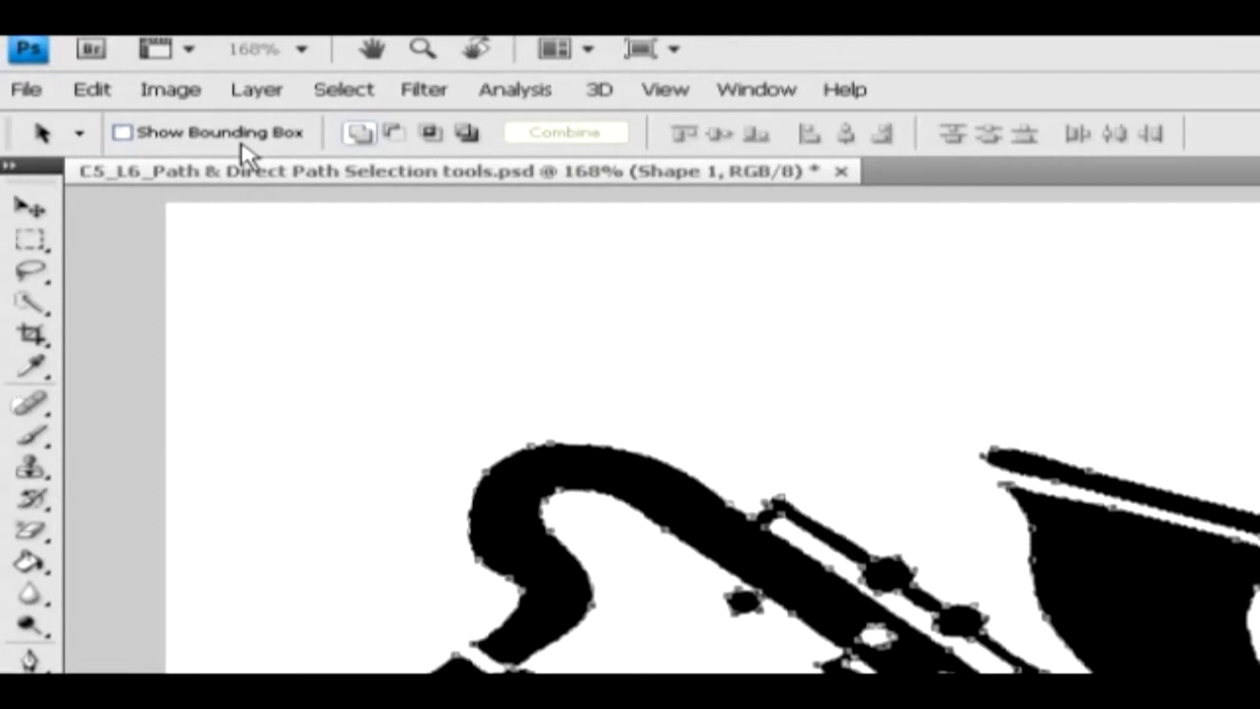
left_click(237, 133)
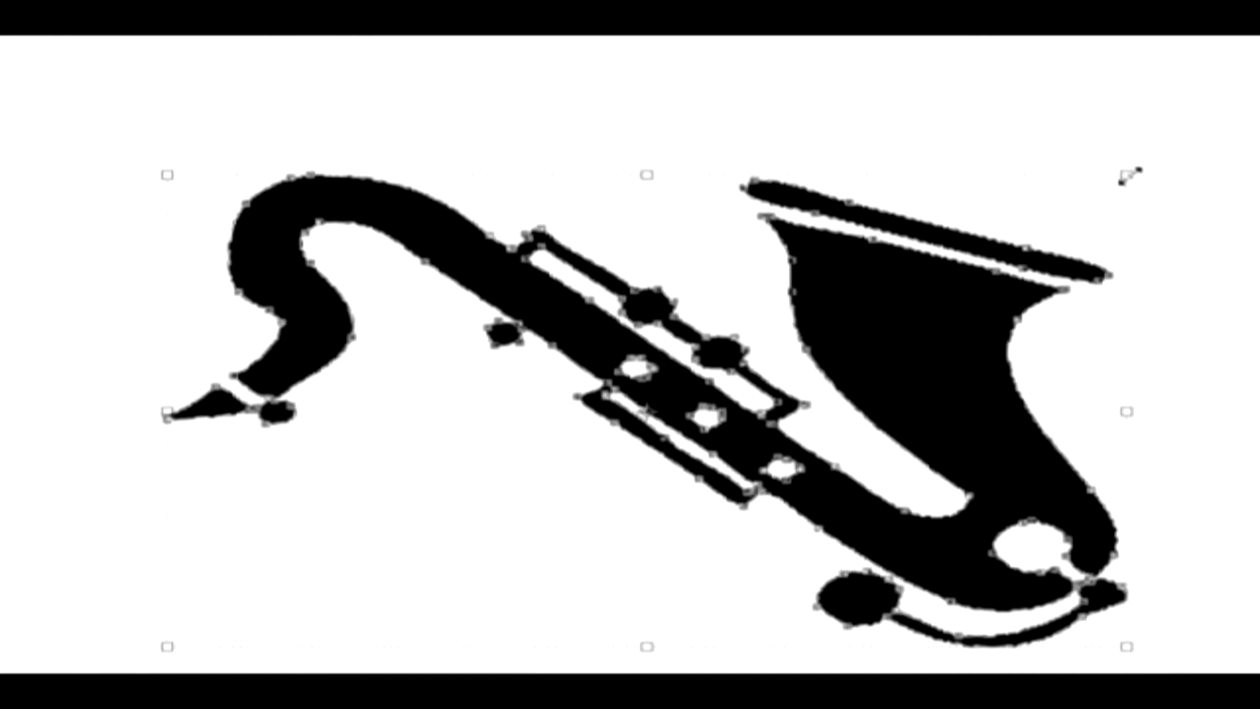
Enlarge the saxophone shape slightly, rotate it a few degrees counterclockwise and apply the transformation.
left_click_drag(1129, 176, 1142, 147)
left_click_drag(169, 653, 151, 661)
left_click_drag(44, 619, 103, 640)
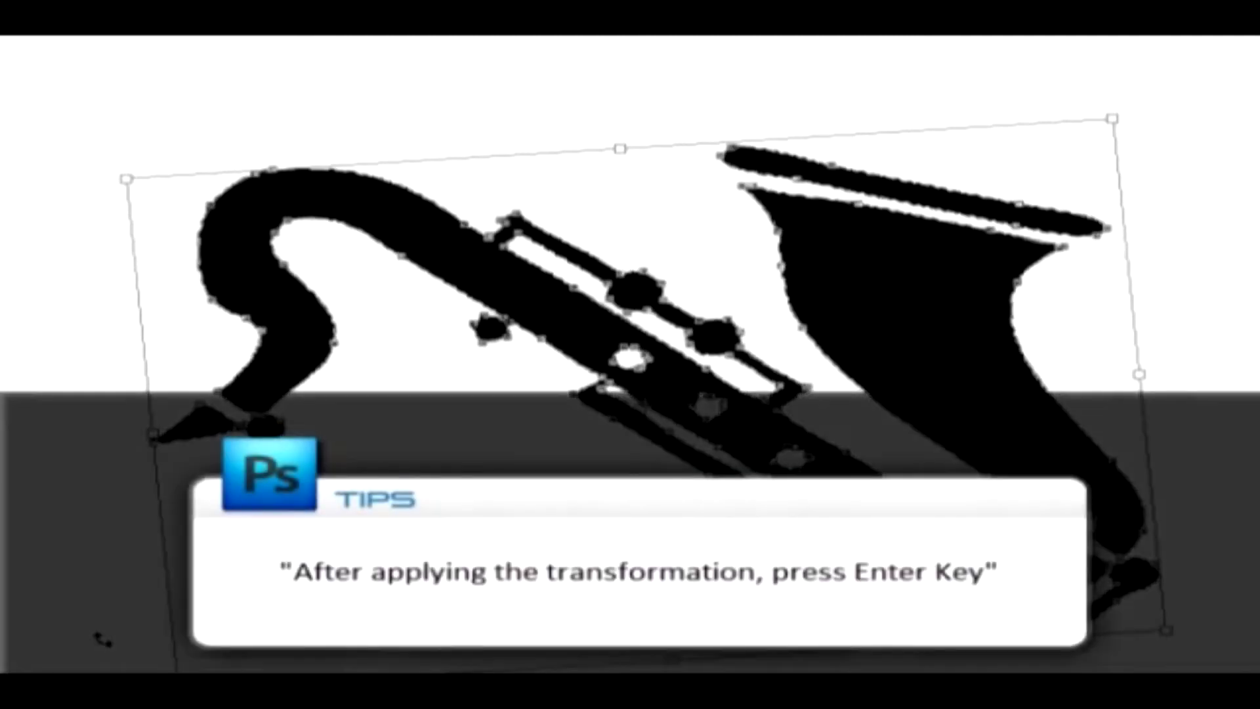
key("Return")
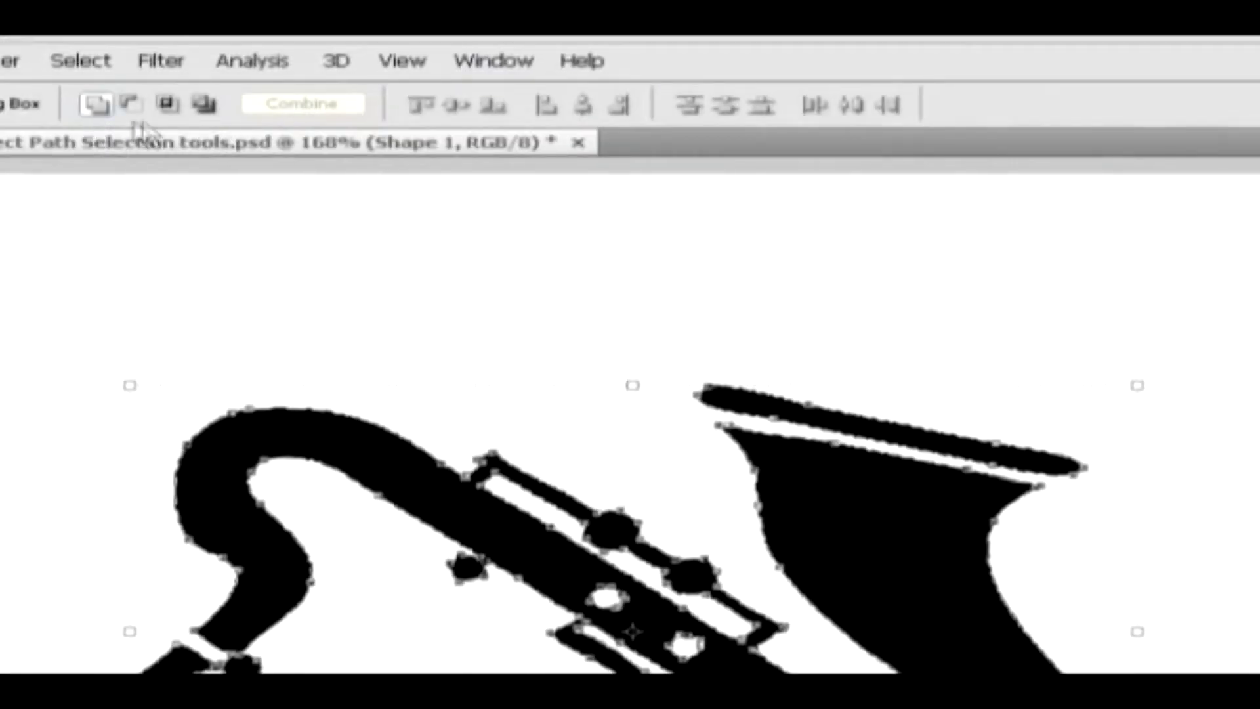
Switch the saxophone's paths through the add, subtract, intersect and exclude shape area modes and deselect them.
left_click(99, 112)
left_click(135, 109)
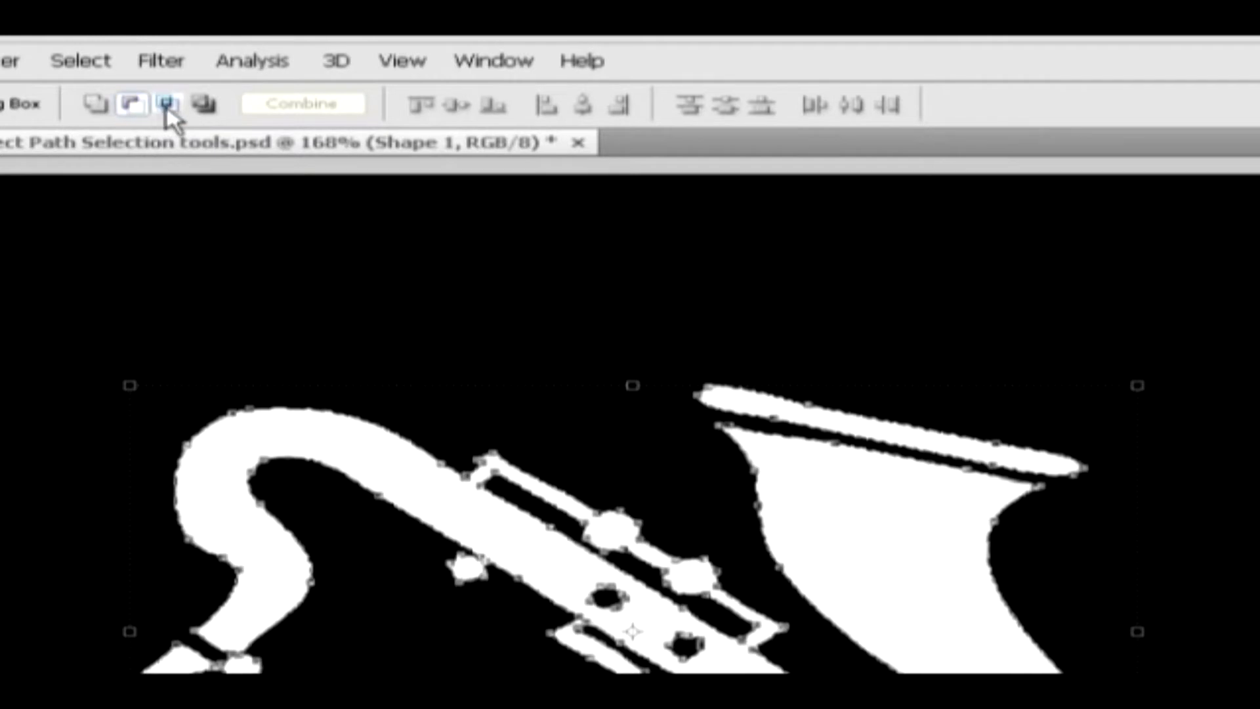
left_click(167, 107)
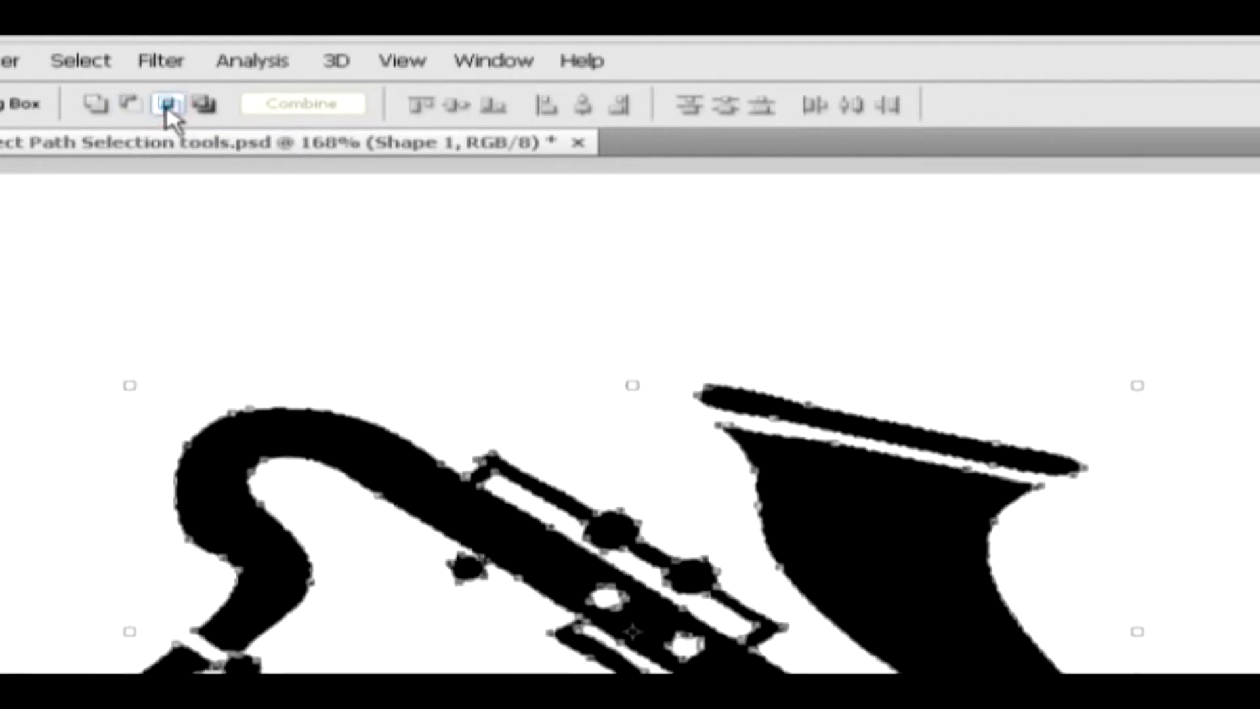
left_click(204, 115)
left_click(466, 335)
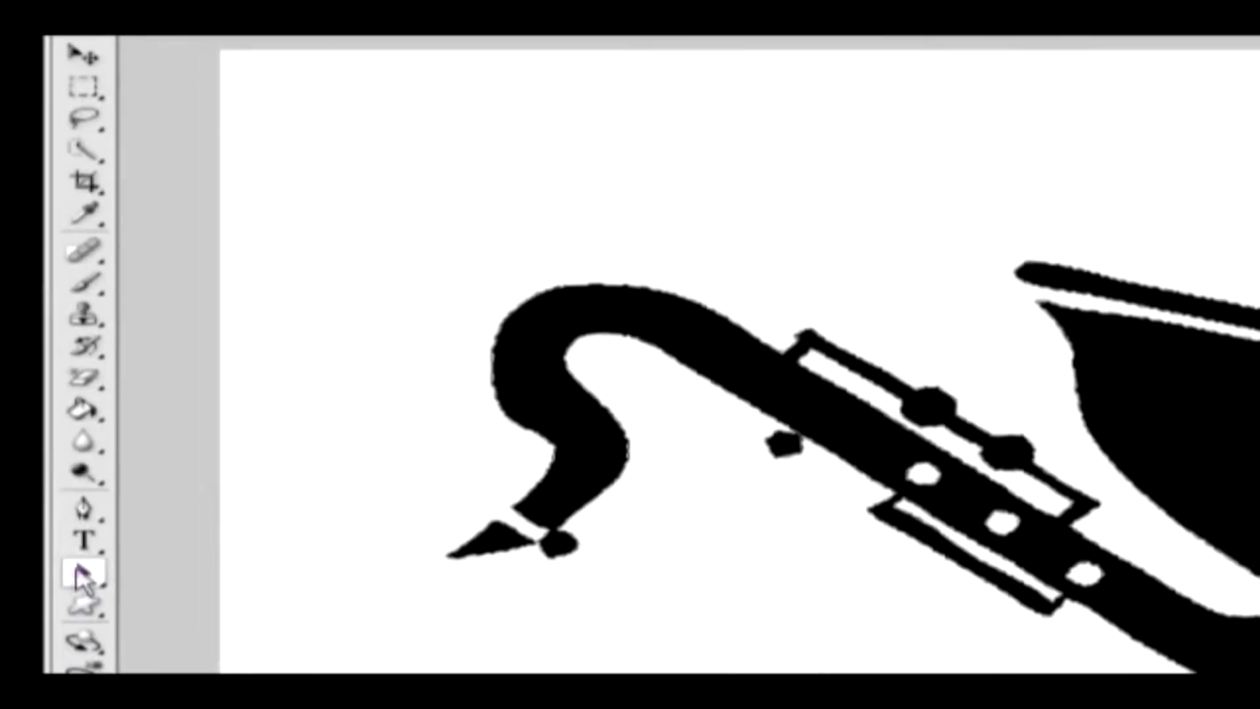
Bulge the outer left curve of the saxophone's neck slightly outward with the Direct Selection tool.
left_click(82, 578)
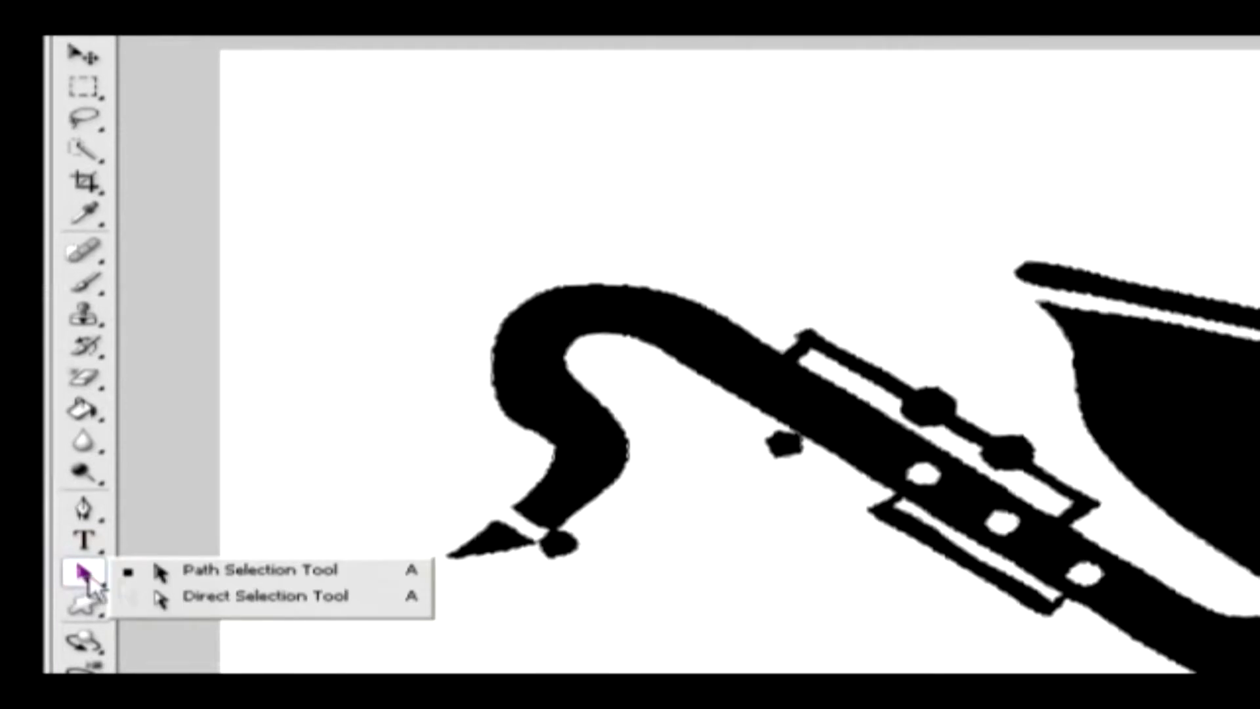
left_click(257, 604)
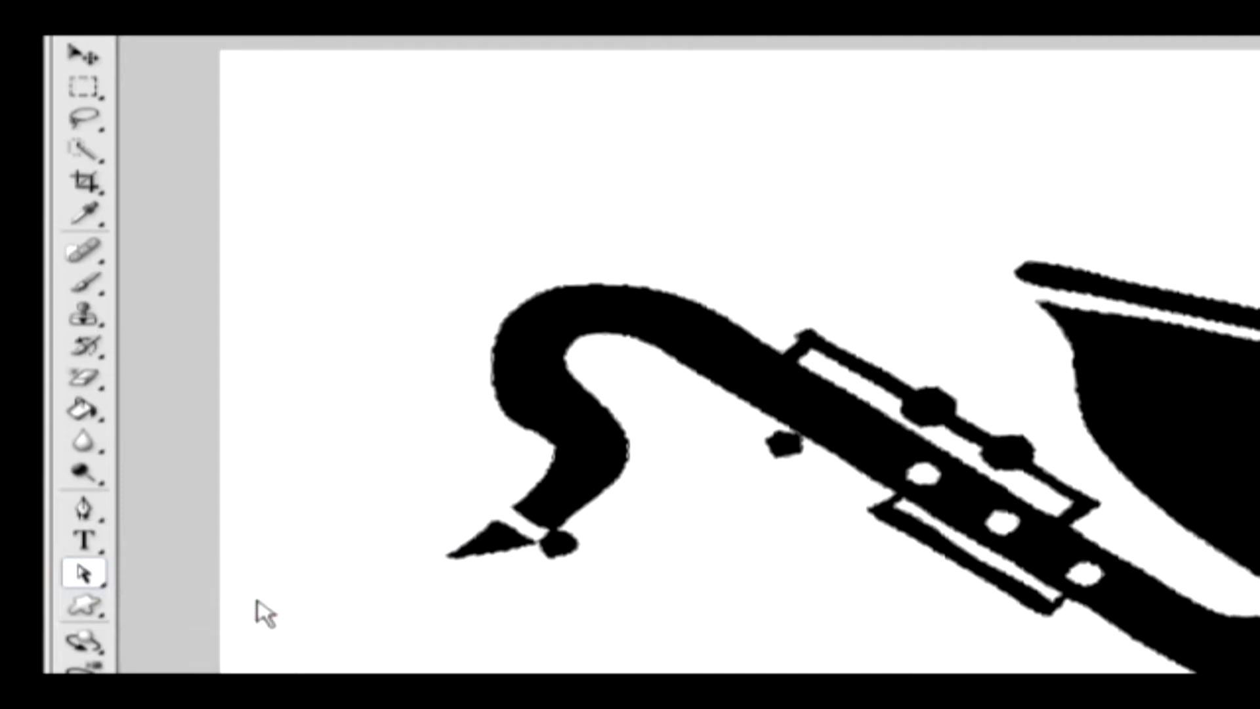
left_click(497, 405)
left_click(488, 394)
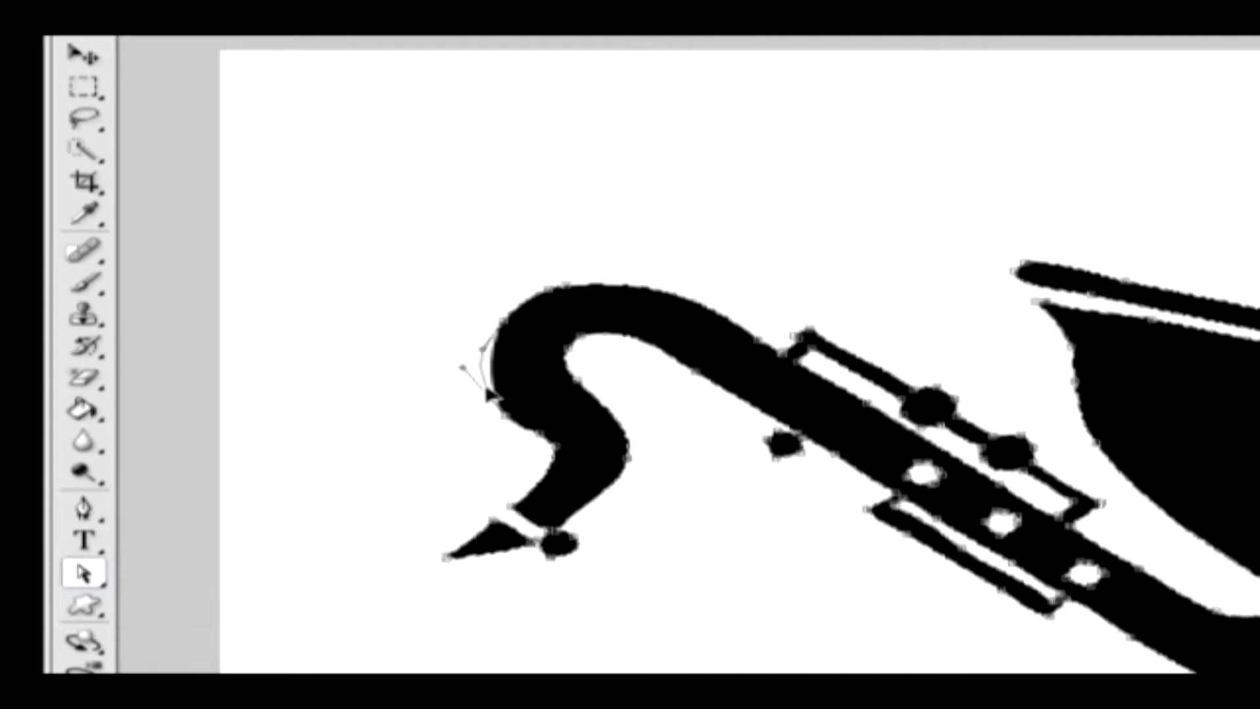
left_click_drag(487, 394, 486, 393)
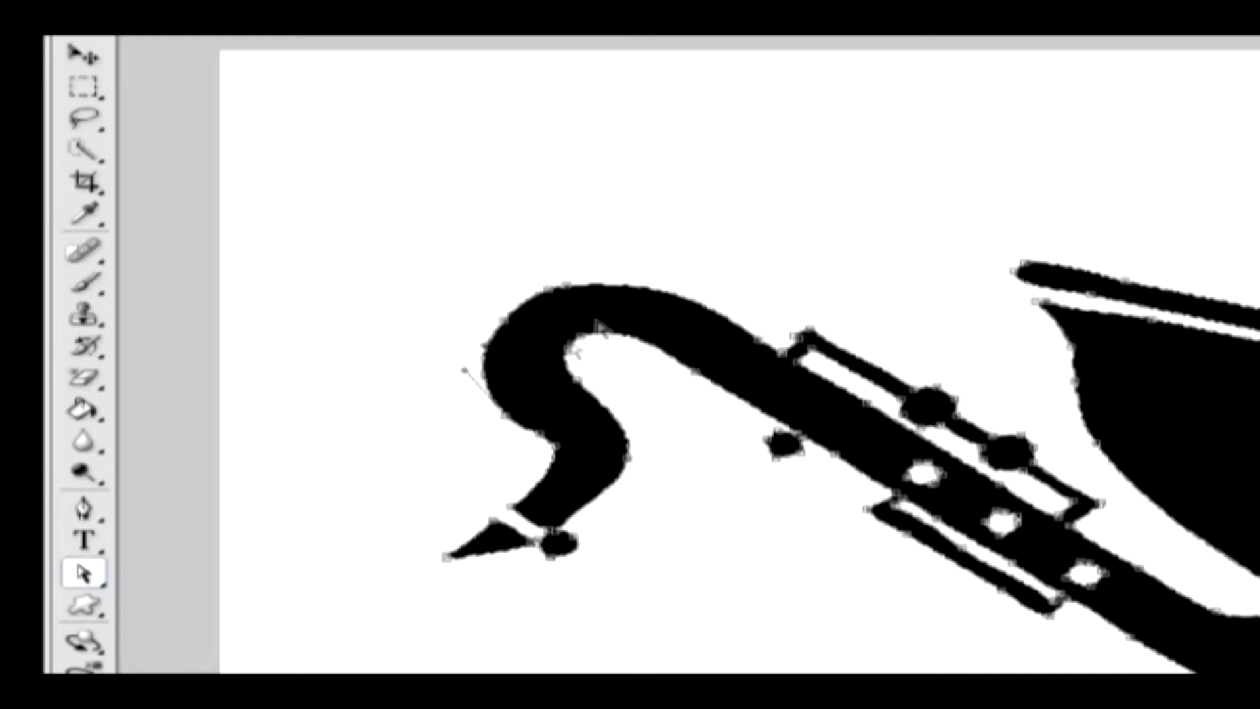
Raise the anchor point at the top of the saxophone's neck and adjust its direction handle to lift the curve.
left_click(626, 282)
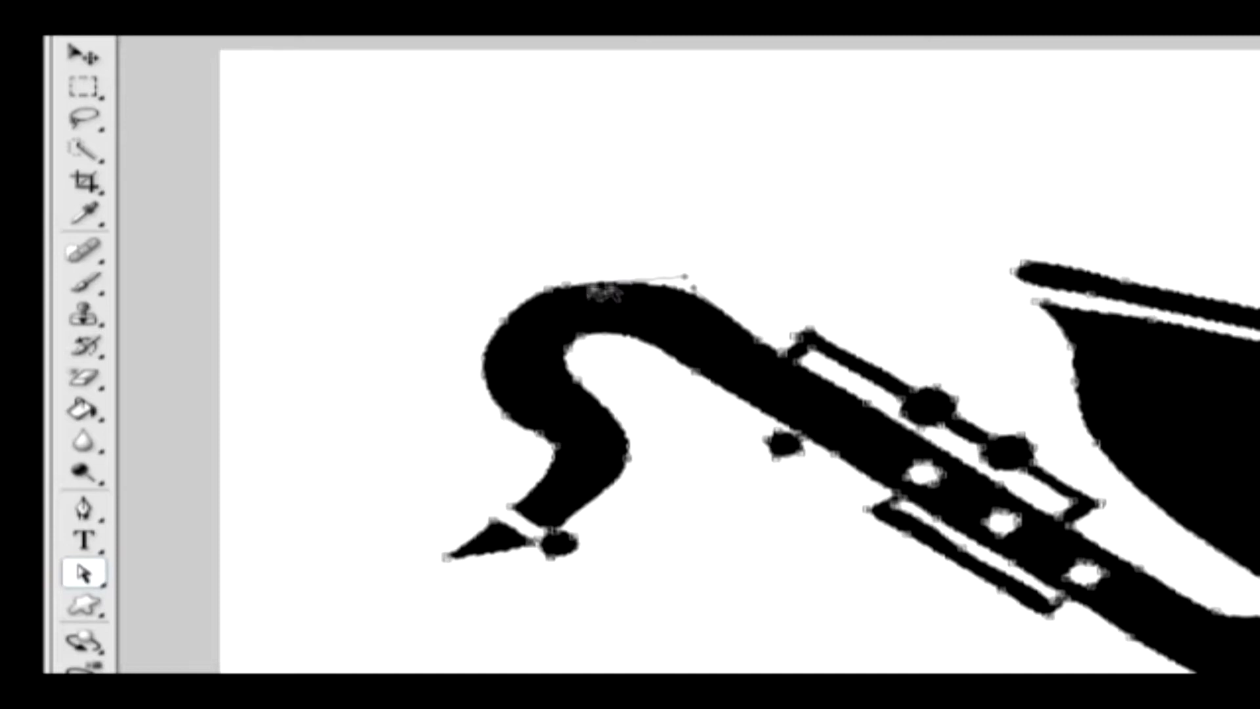
left_click(544, 287)
left_click(569, 287)
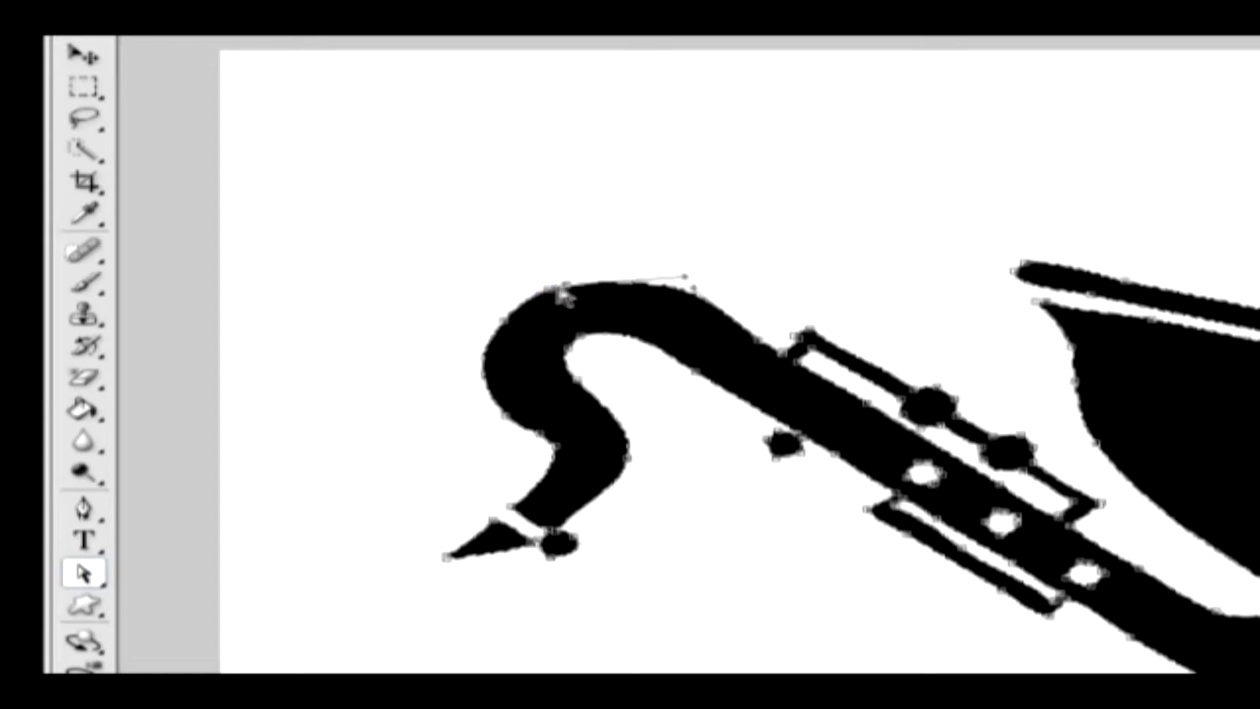
left_click_drag(569, 284, 579, 279)
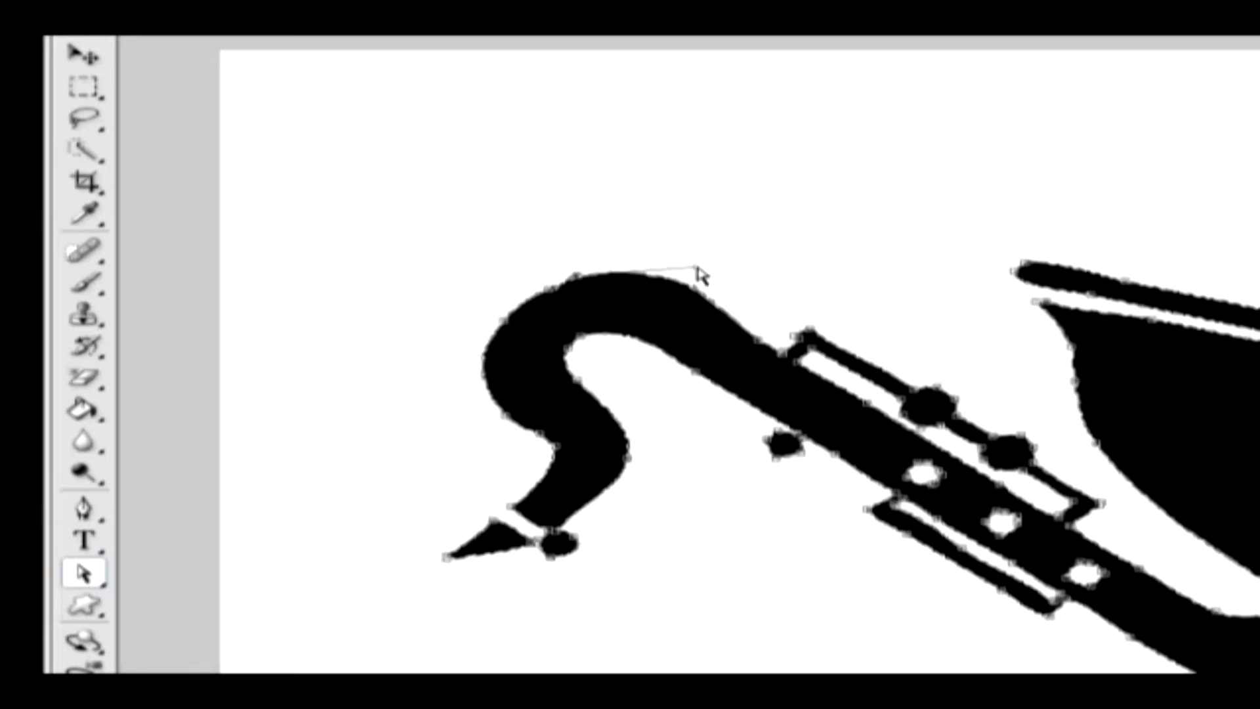
left_click_drag(697, 268, 690, 256)
left_click(695, 372)
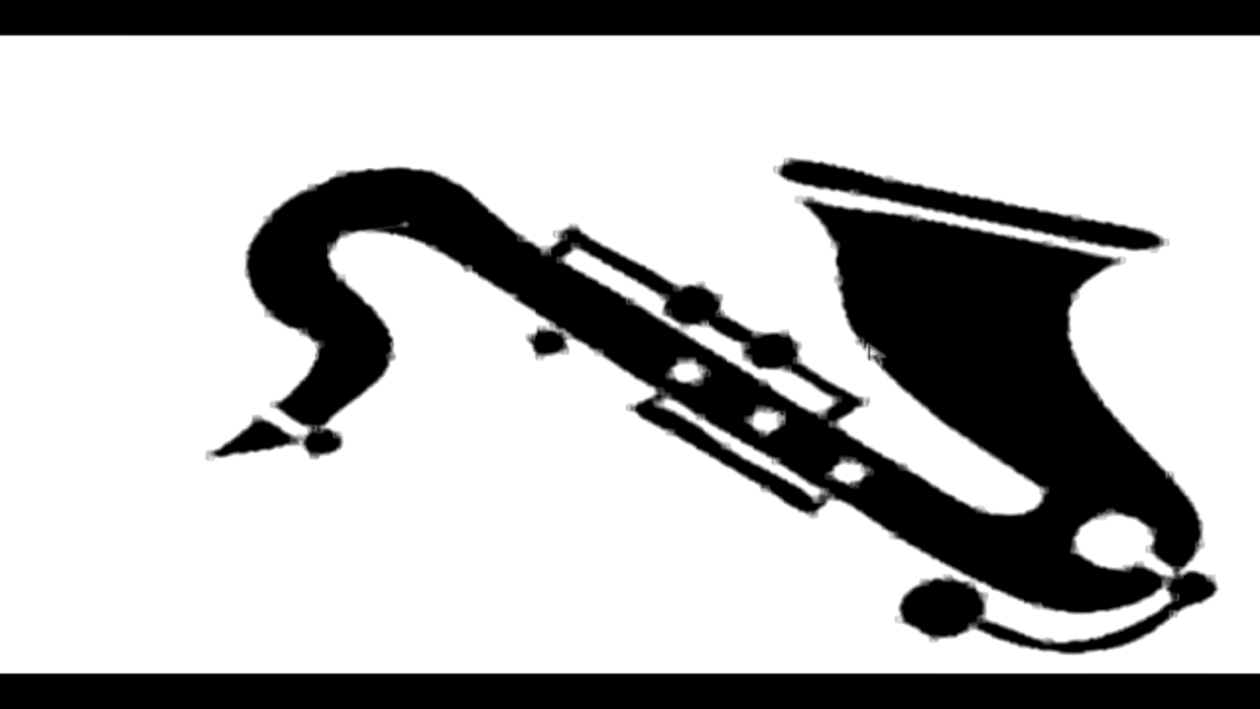
Pull the left edge of the saxophone's bell inward toward the right edge and reshape it with the lower anchor's direction handle.
left_click_drag(945, 309, 989, 303)
mouse_move(1043, 499)
left_mouse_down()
mouse_move(1056, 525)
mouse_move(1047, 502)
left_mouse_up()
left_click_drag(978, 448, 1085, 422)
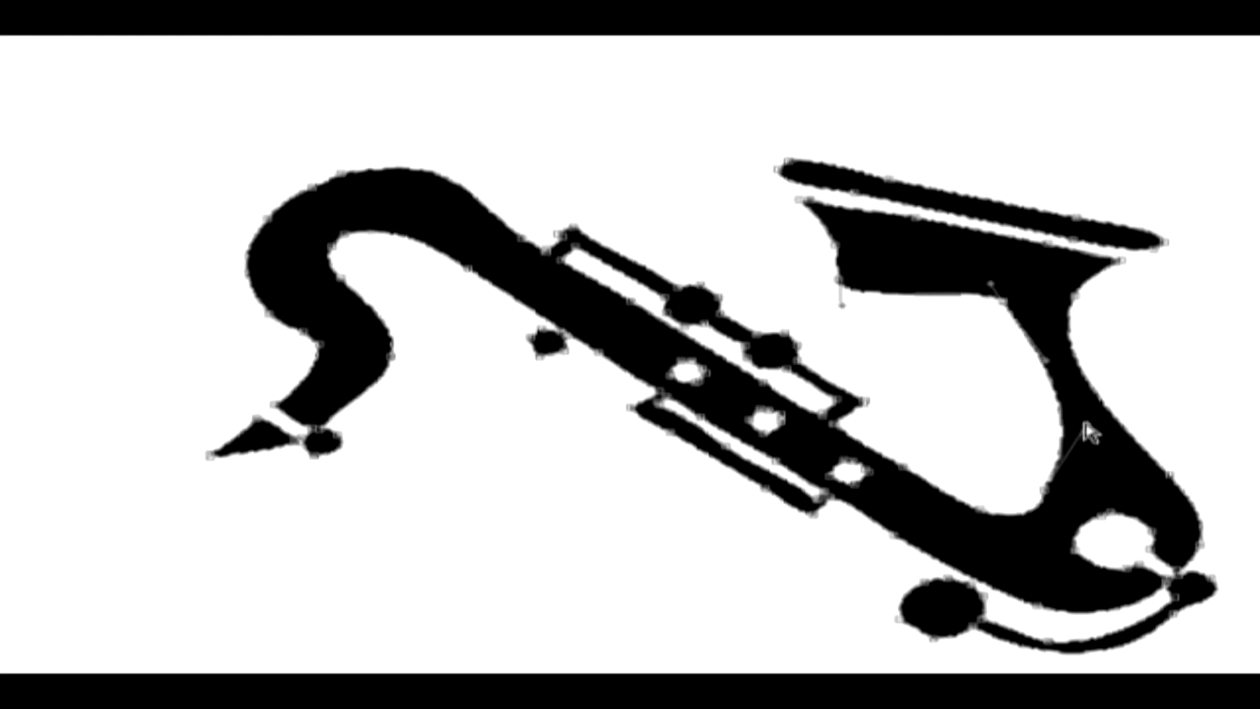
left_click(1044, 491)
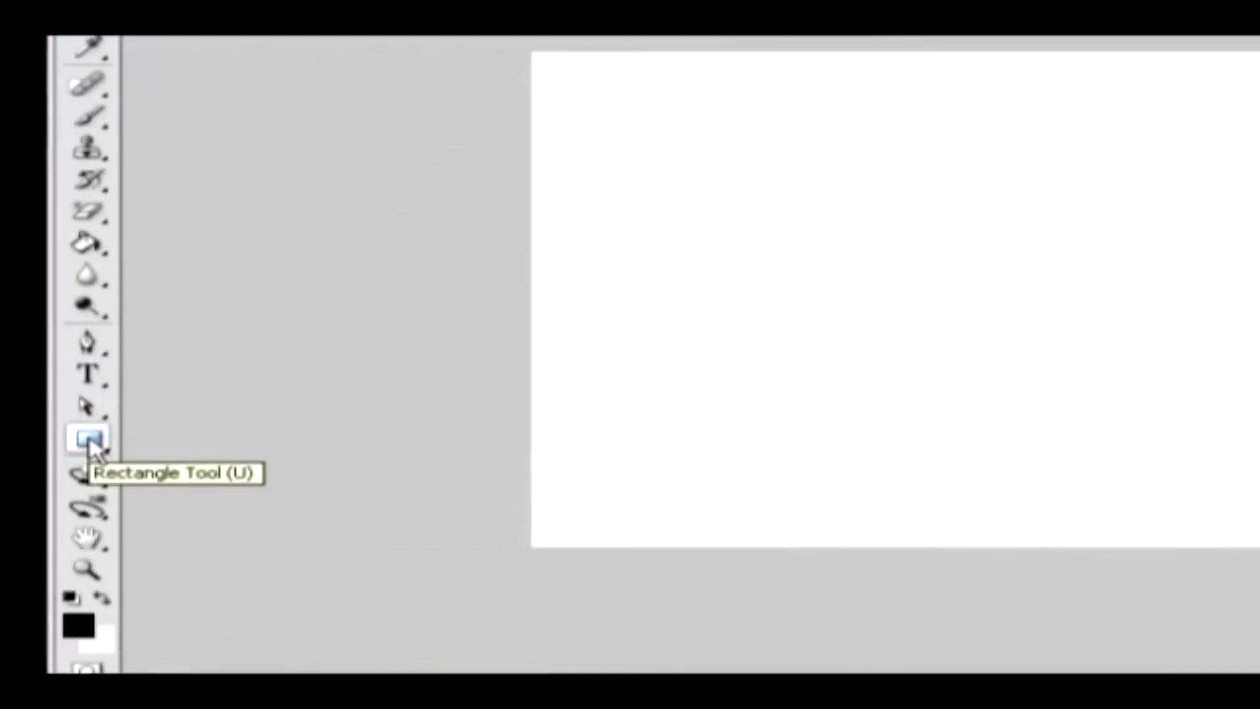
Draw a wide black rectangle shape in the upper left area of the blank canvas with the Rectangle tool.
left_click(90, 441)
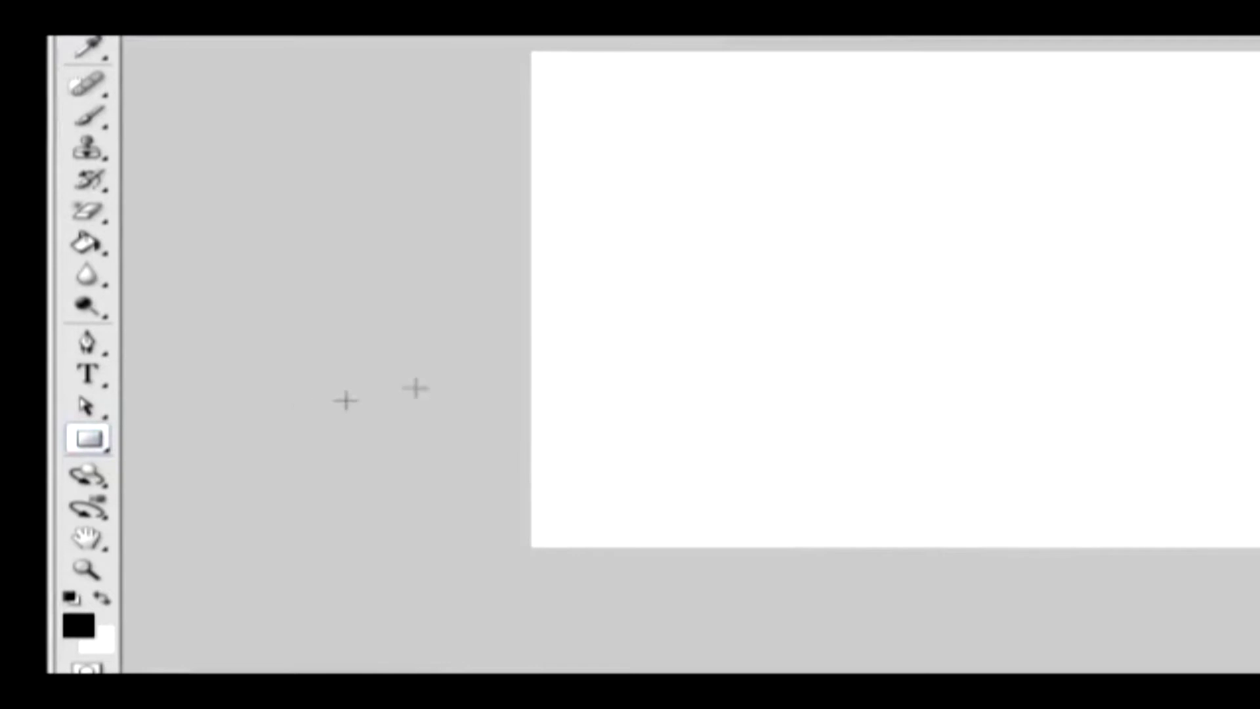
left_click_drag(670, 127, 946, 245)
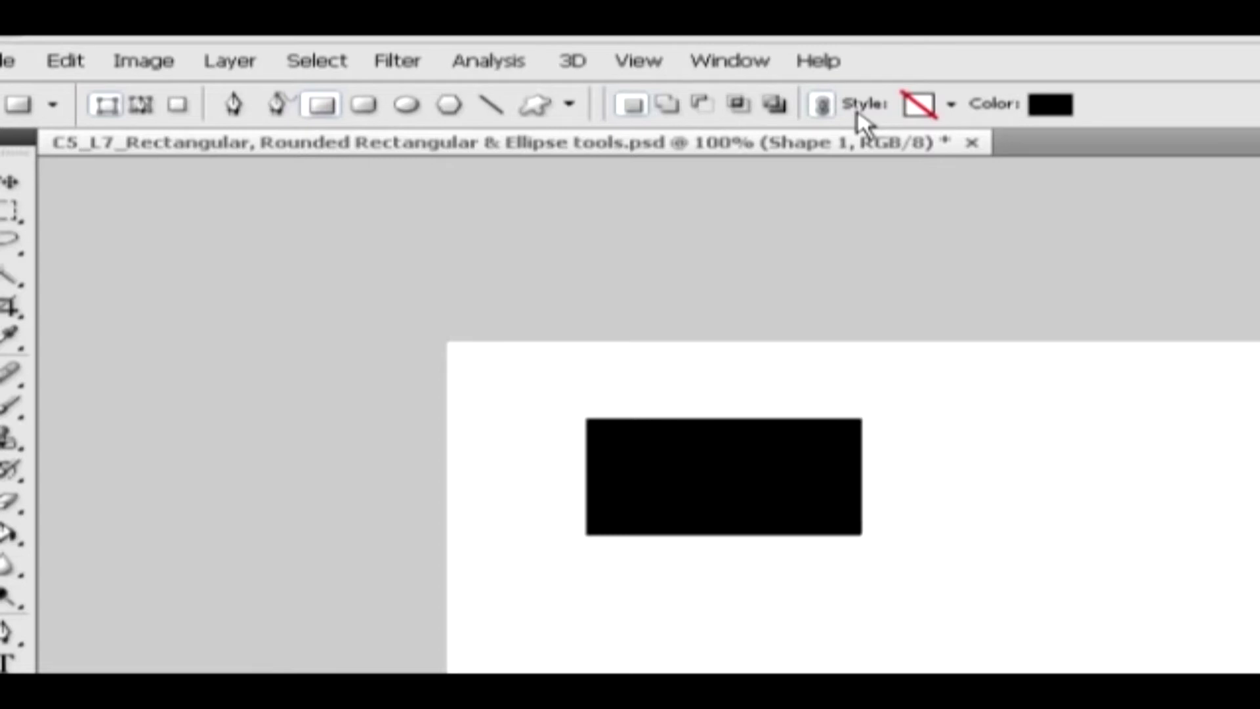
Apply the black preset style with concentric rings to the rectangle and show the Rectangle tool's geometry options.
left_click(951, 105)
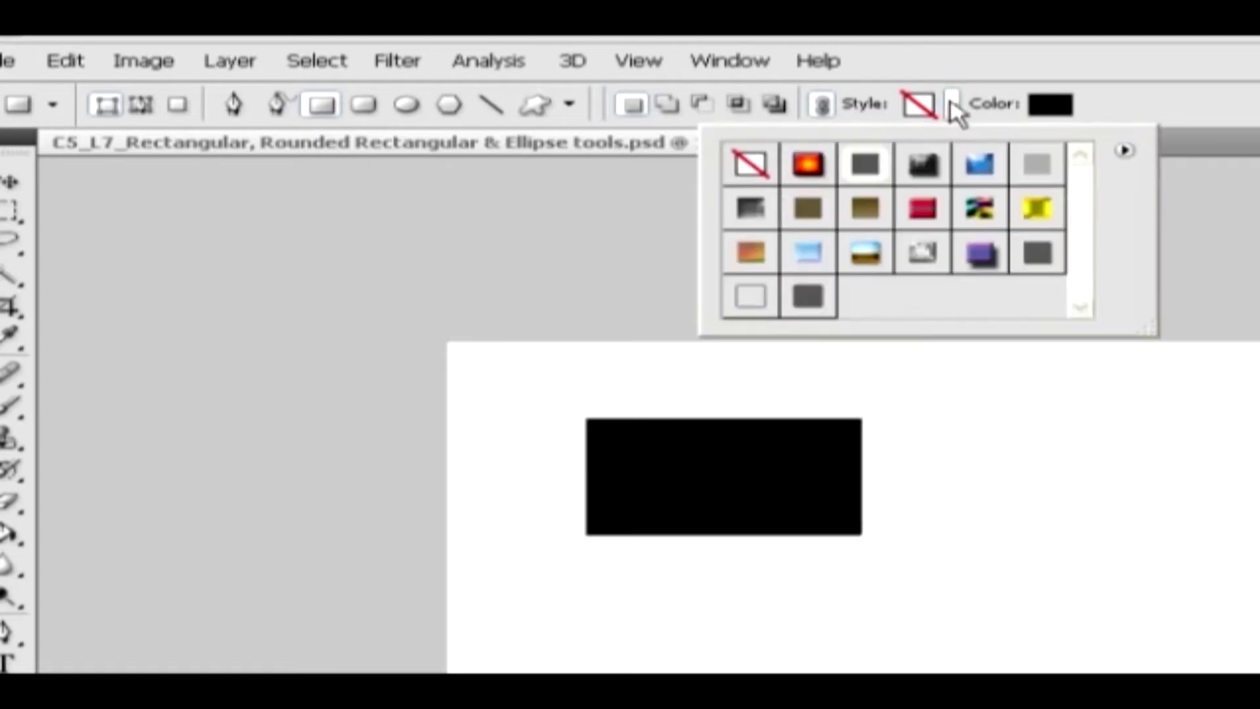
double_click(922, 172)
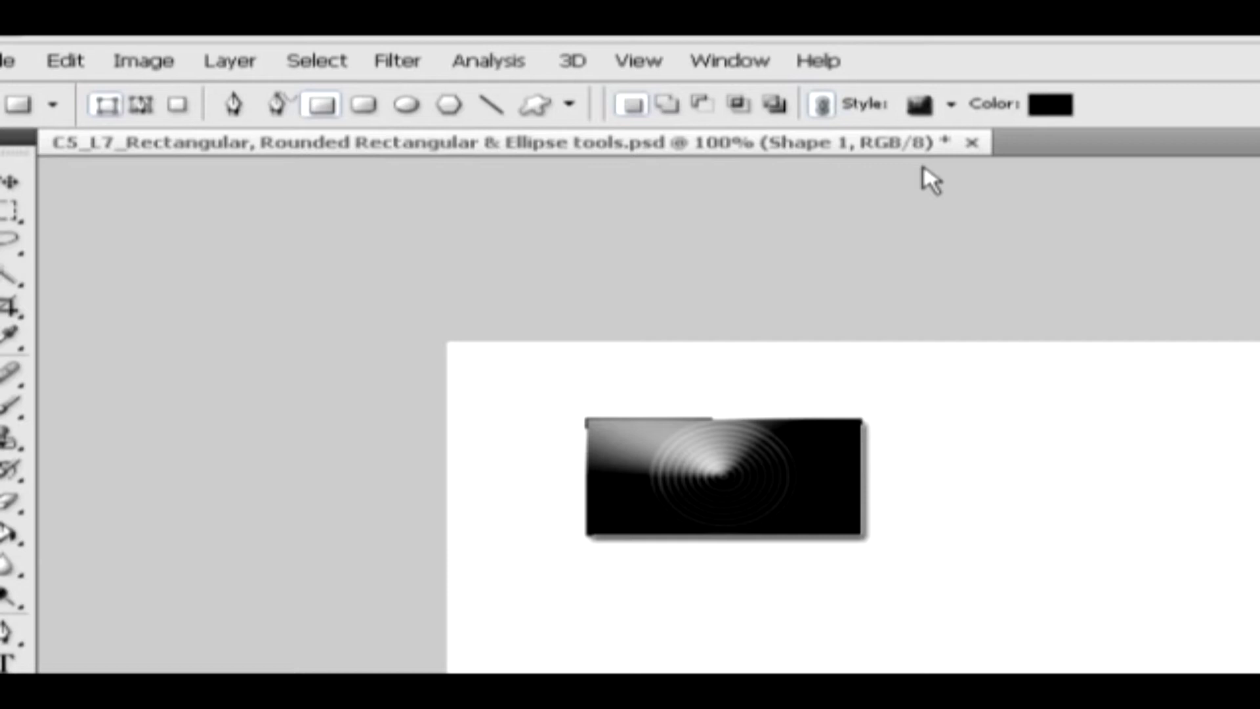
left_click(569, 105)
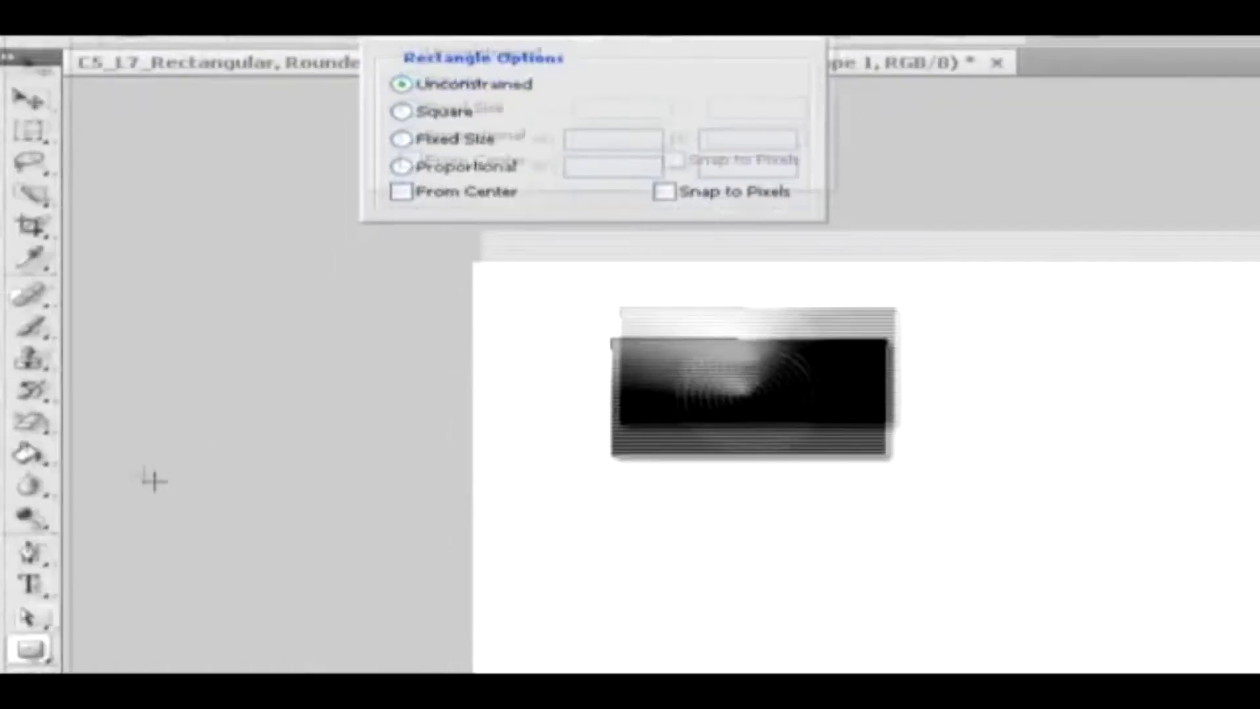
Draw a rounded rectangle with a 15 px corner radius below the rectangle, about as wide.
left_click(94, 434)
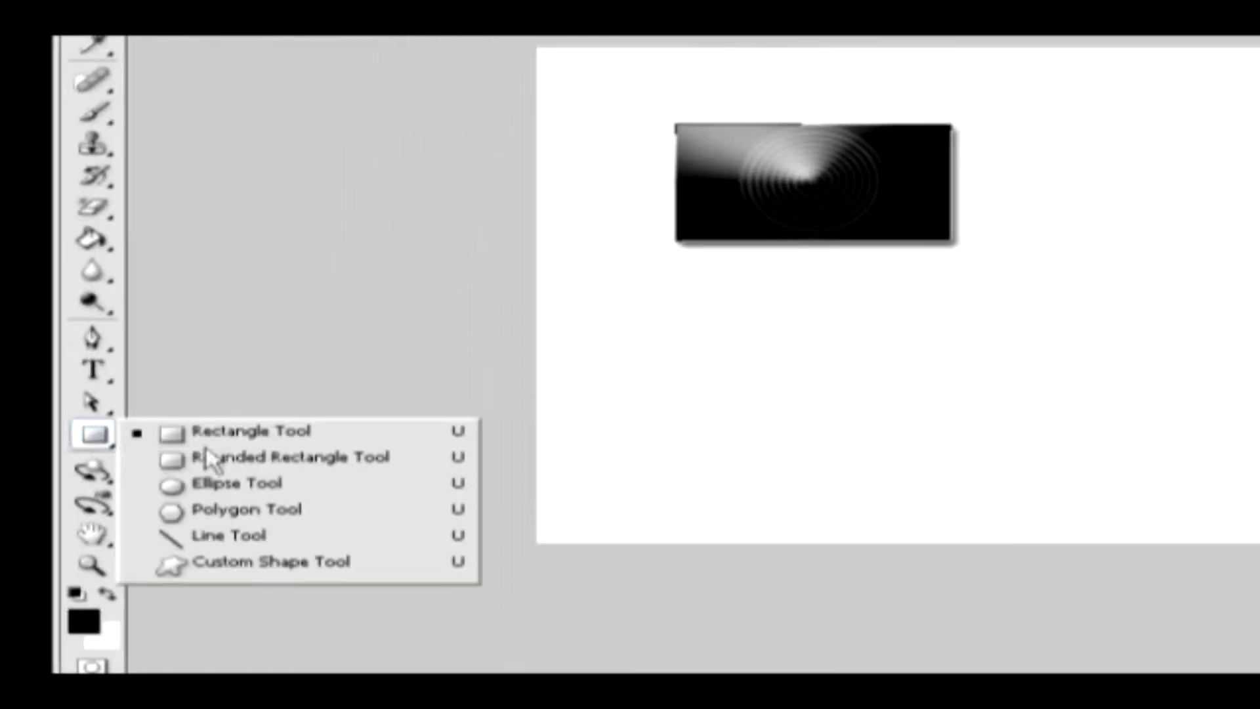
left_click(263, 462)
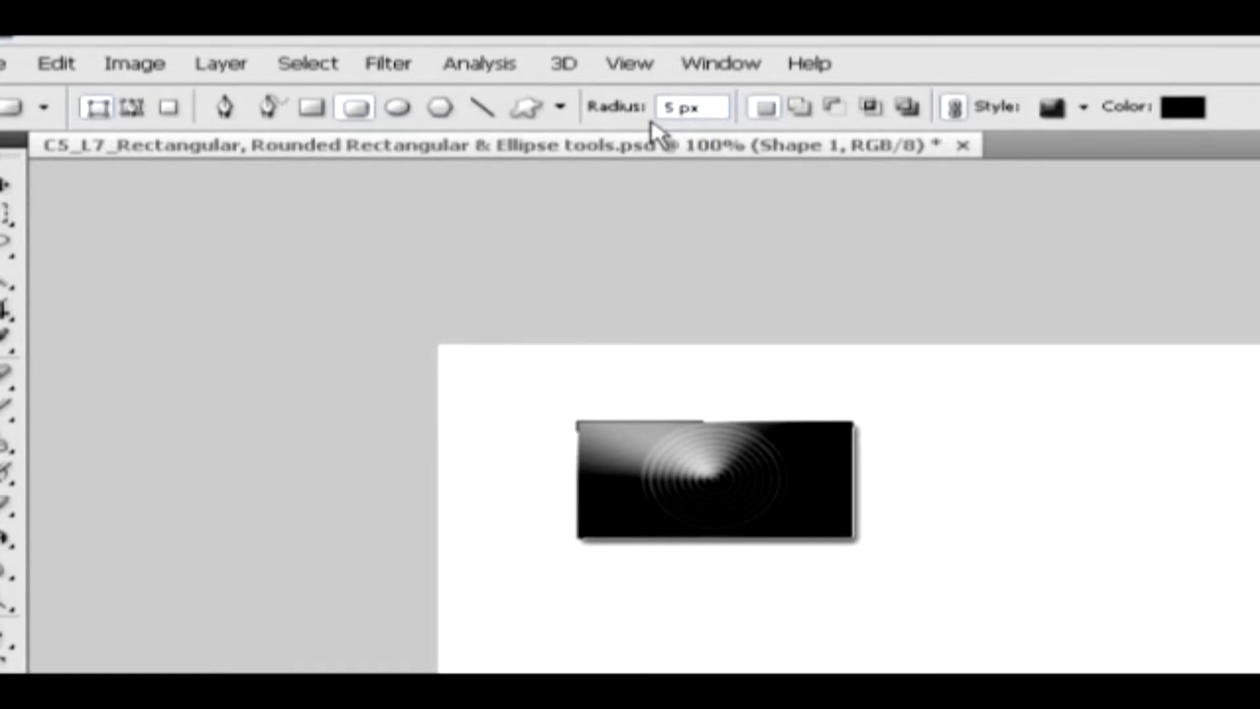
double_click(651, 105)
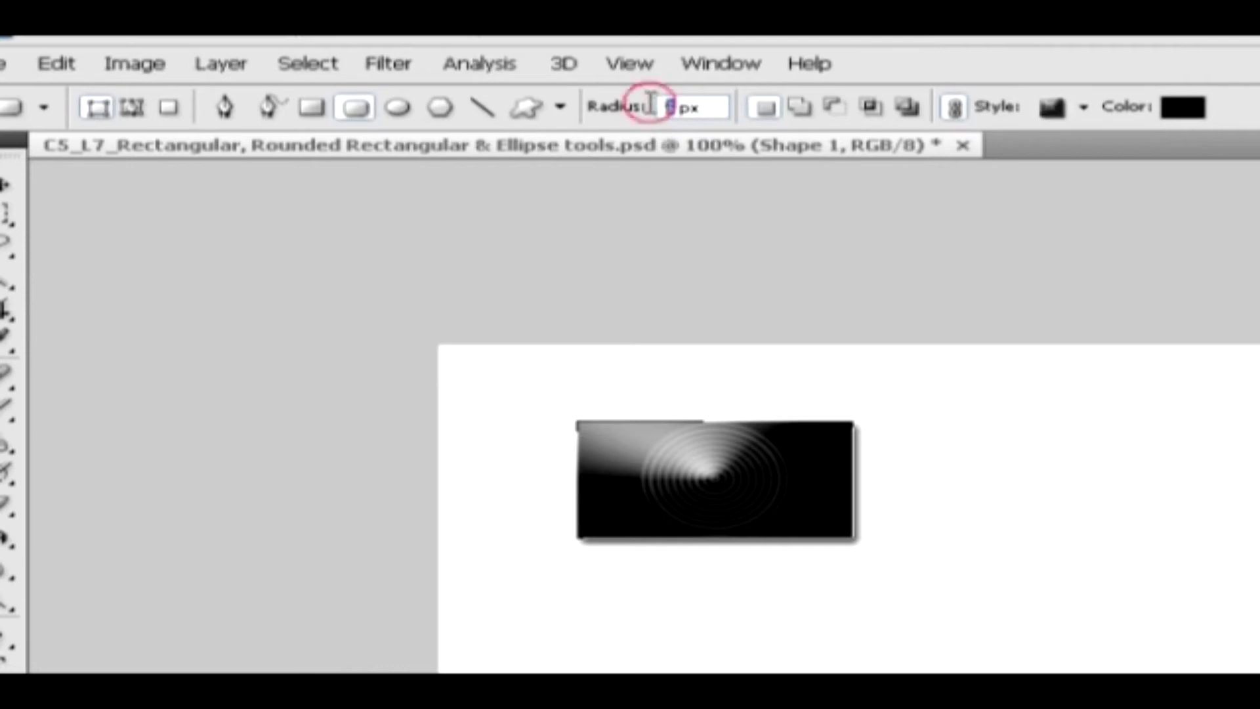
type("15")
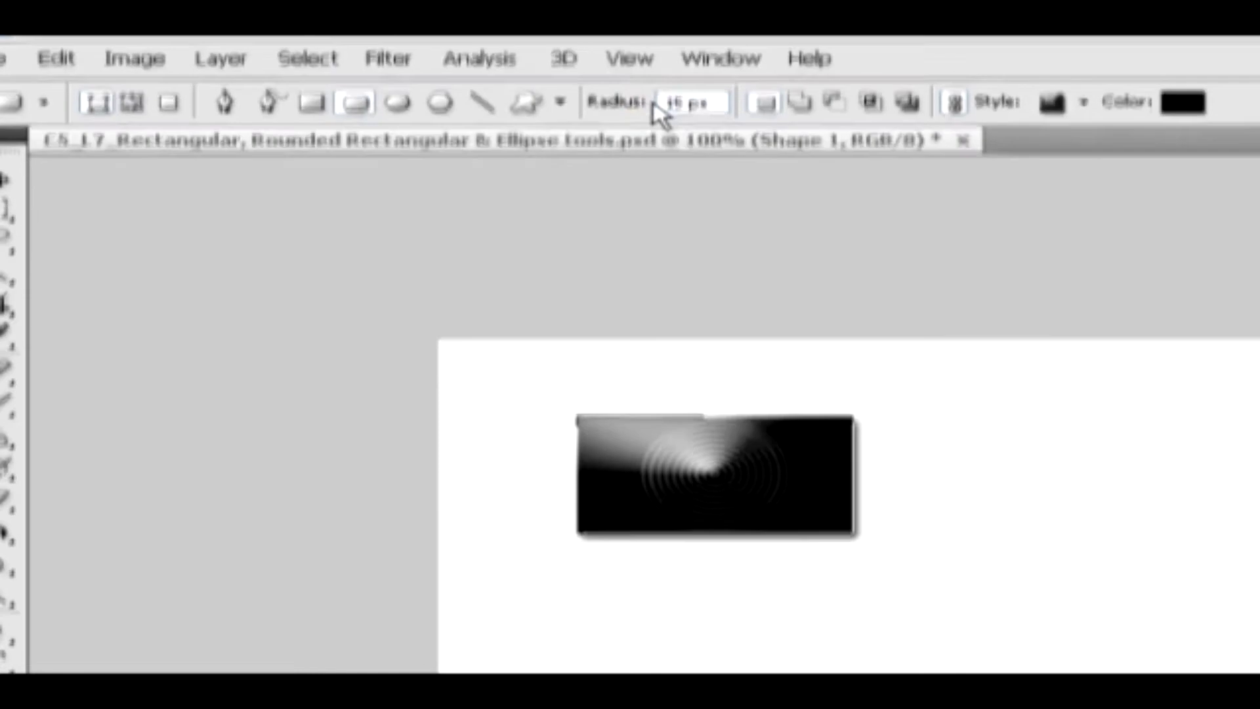
left_click_drag(566, 478, 847, 583)
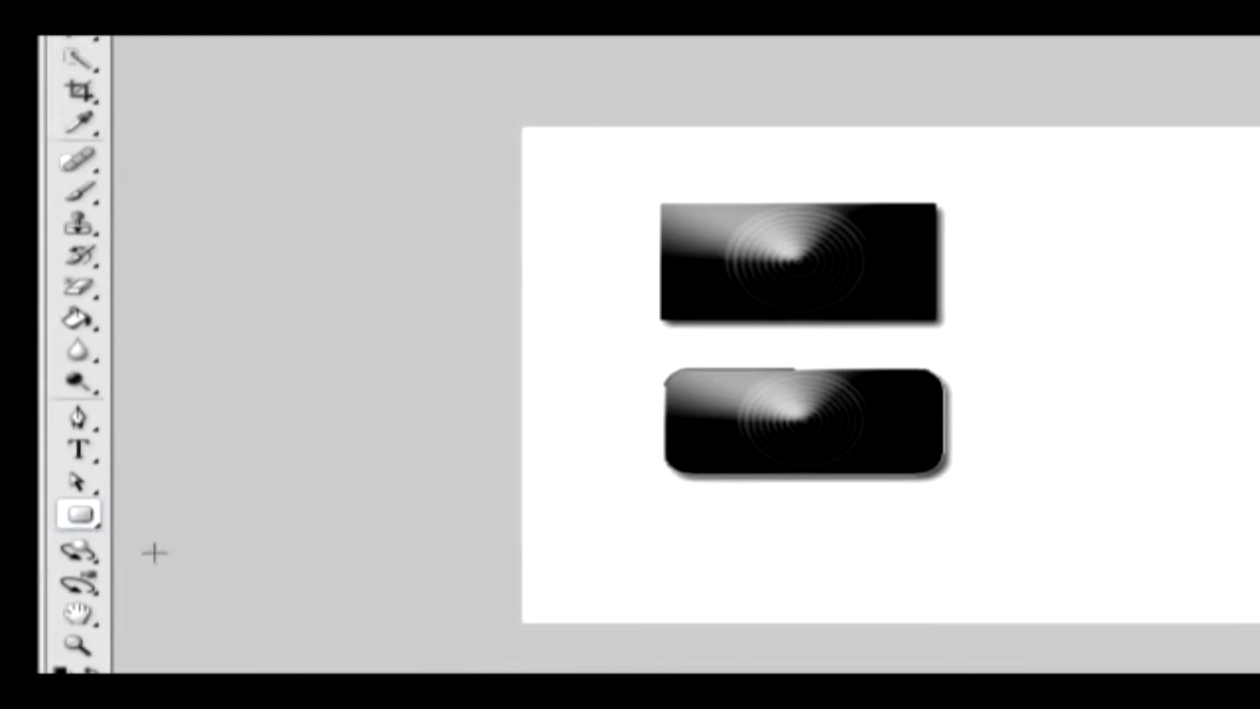
Place an ellipse with a fixed size of 2 in by 2 in to the right of the two rectangles.
left_click(88, 523)
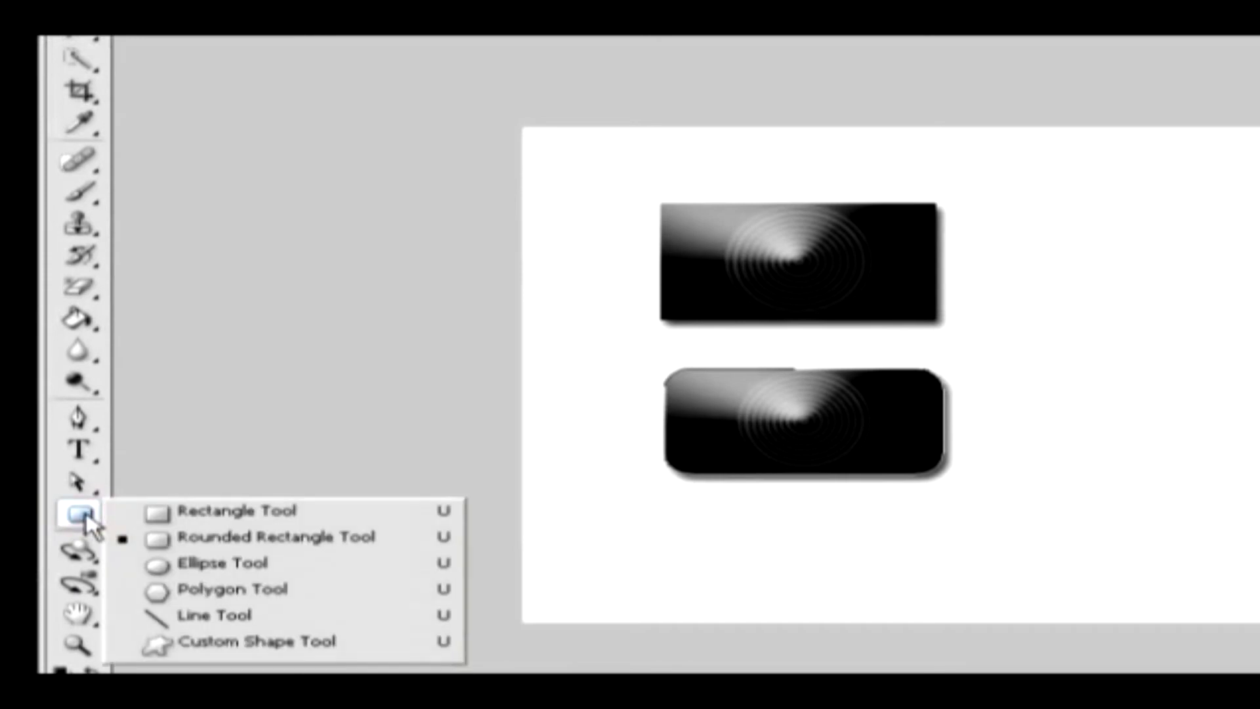
left_click(222, 565)
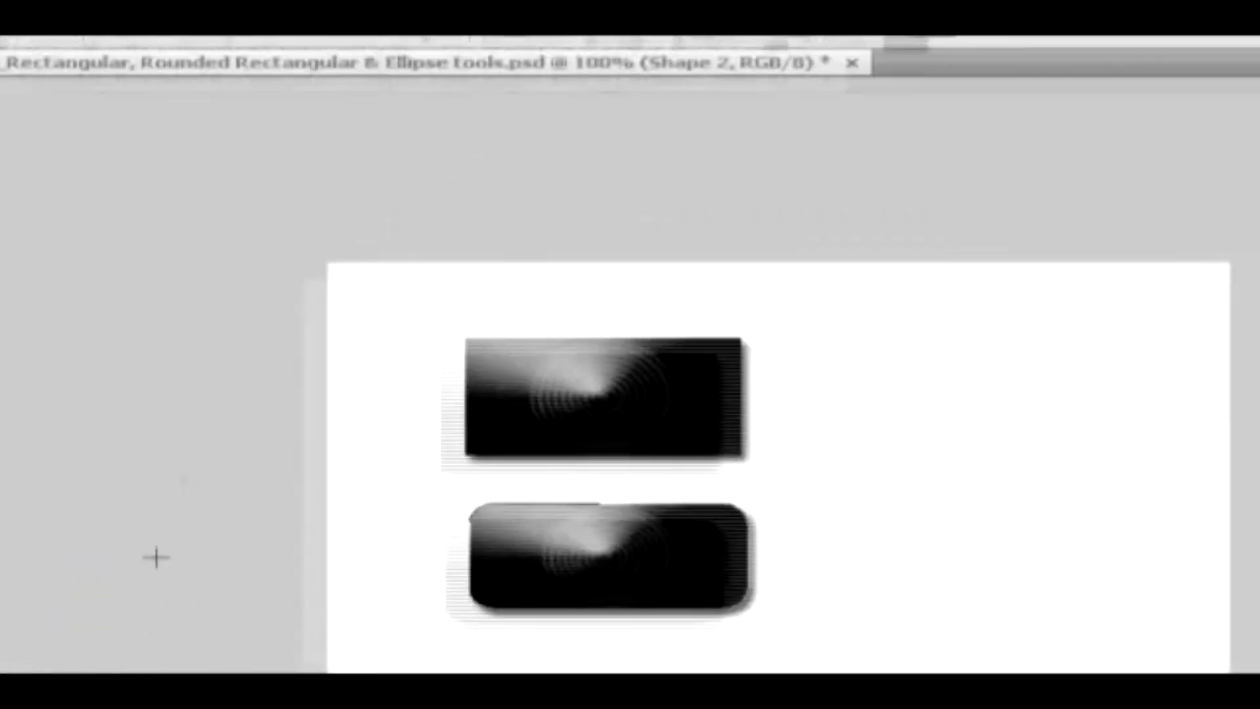
left_click(376, 77)
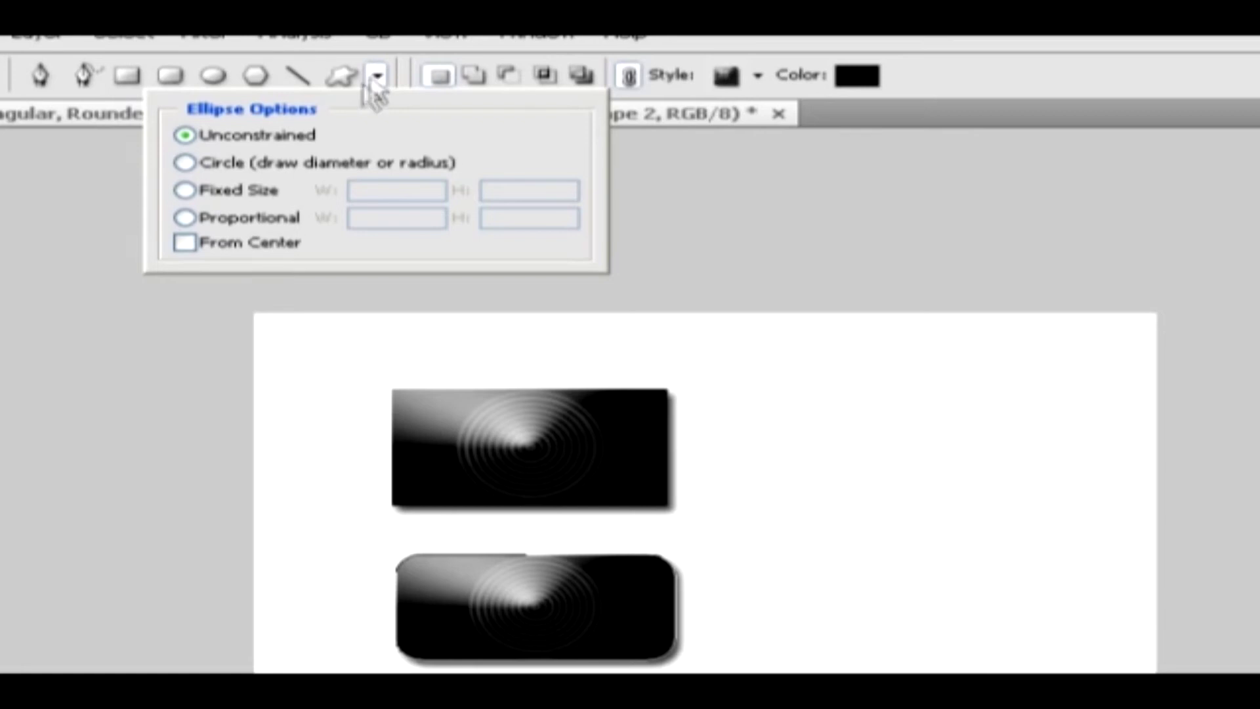
left_click(214, 190)
left_click(387, 190)
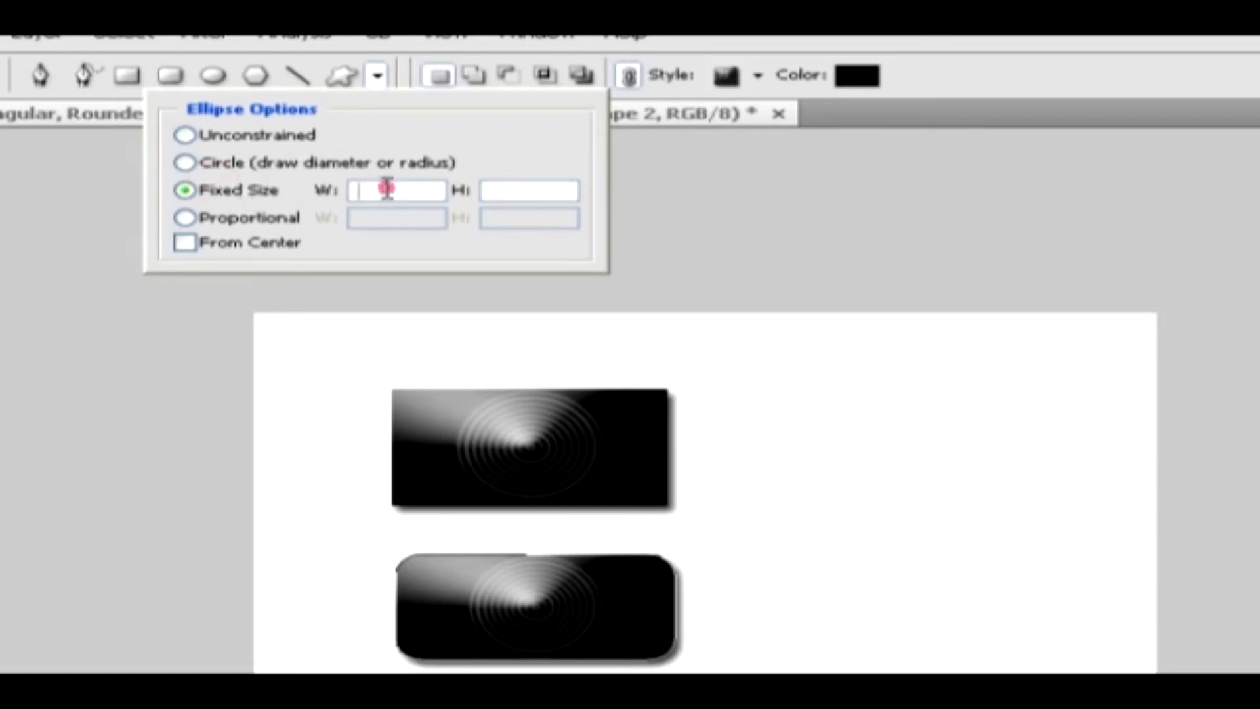
type("2 in")
left_click(498, 191)
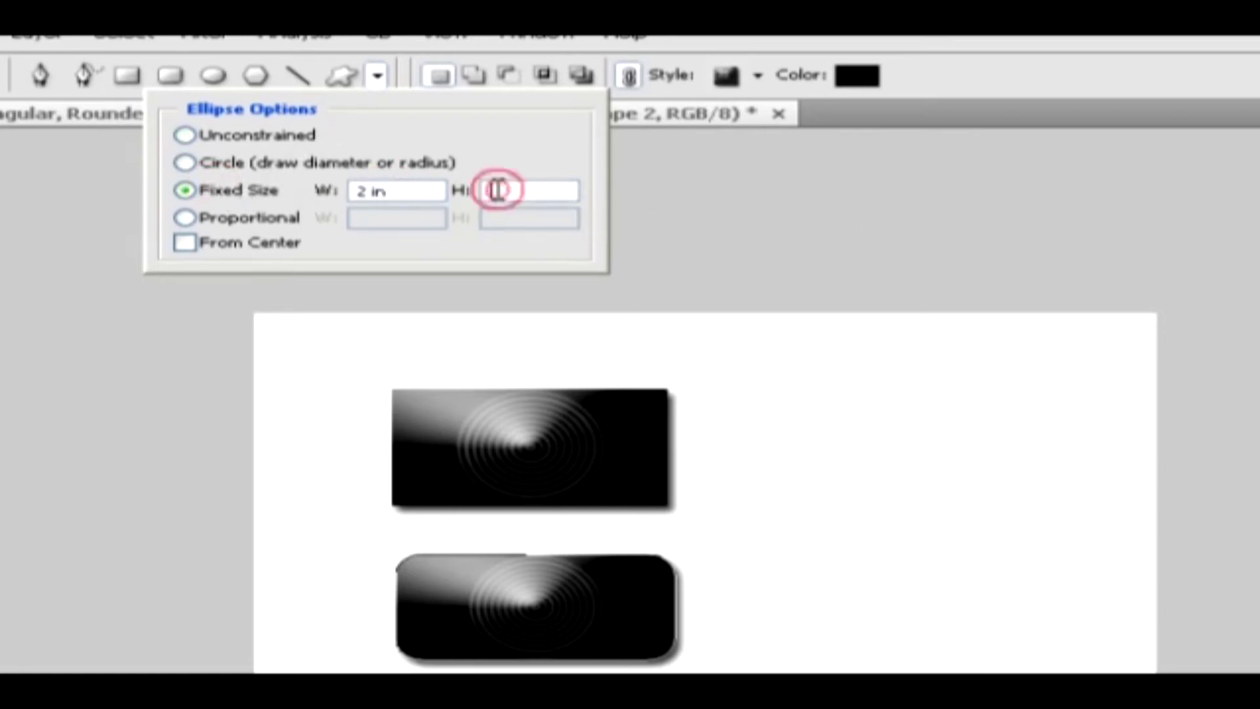
type("2 in")
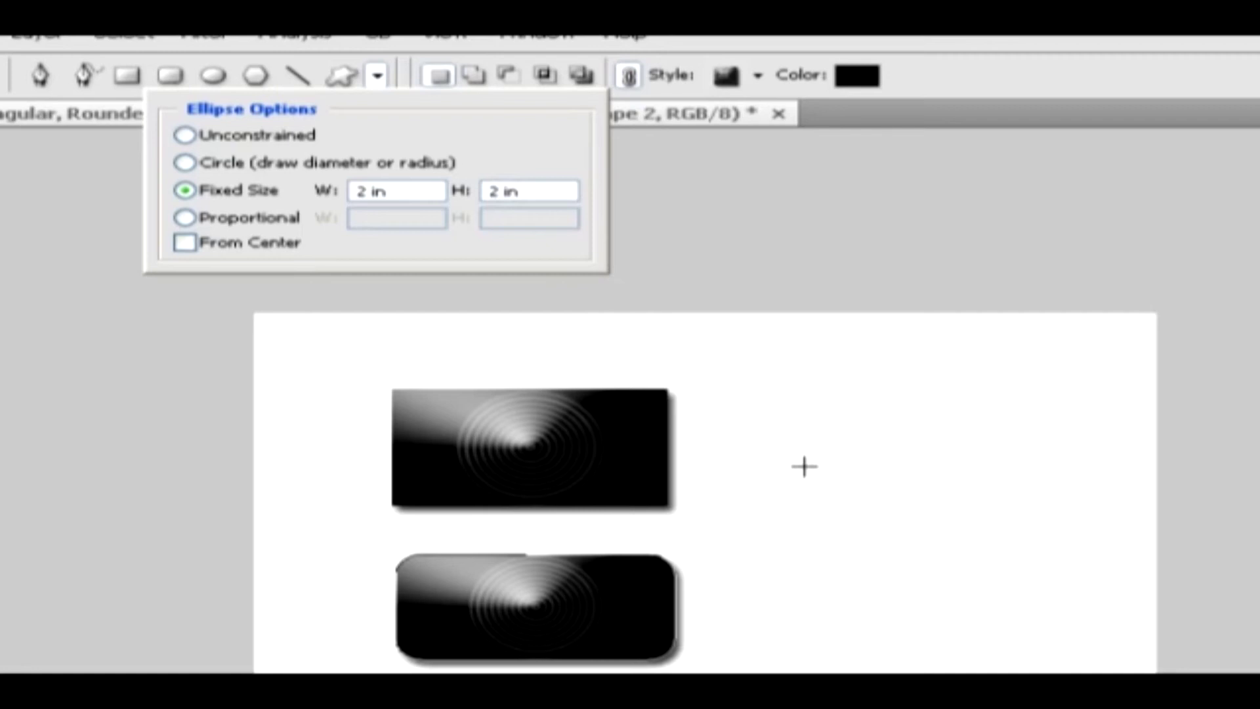
left_click(804, 467)
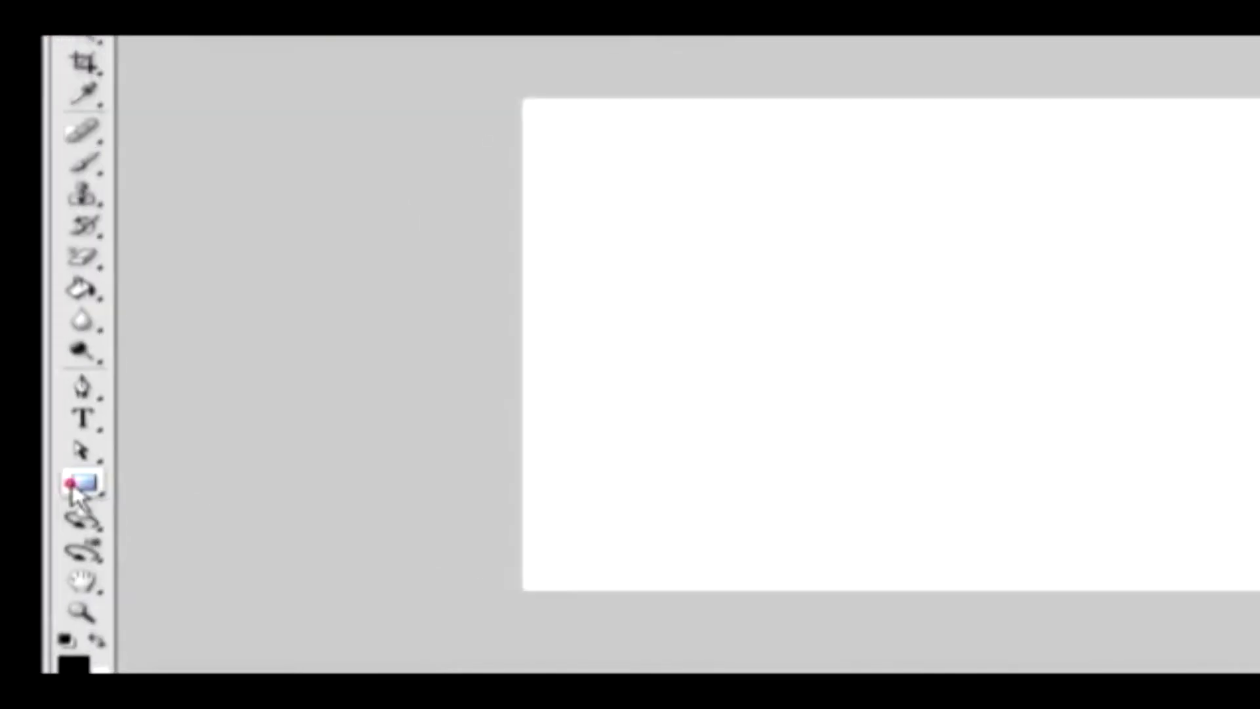
Draw a black six-sided polygon in the upper left area of the new canvas with the Polygon tool.
left_click(74, 492)
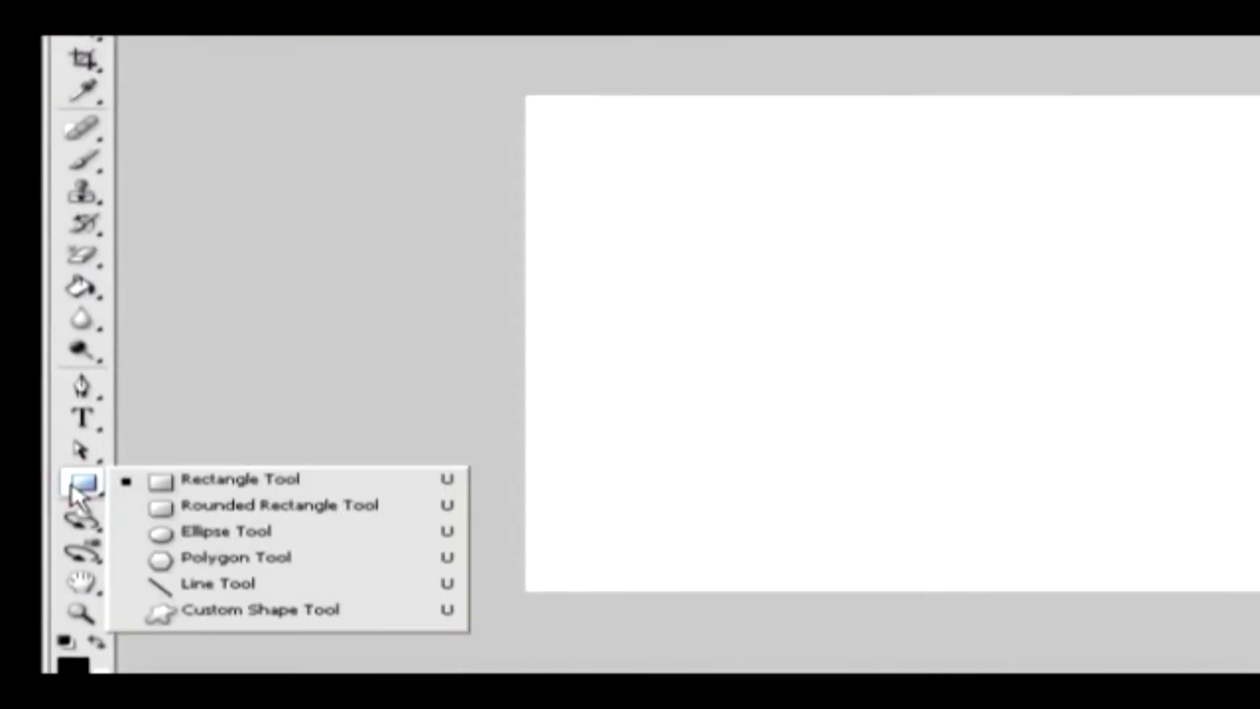
left_click(235, 555)
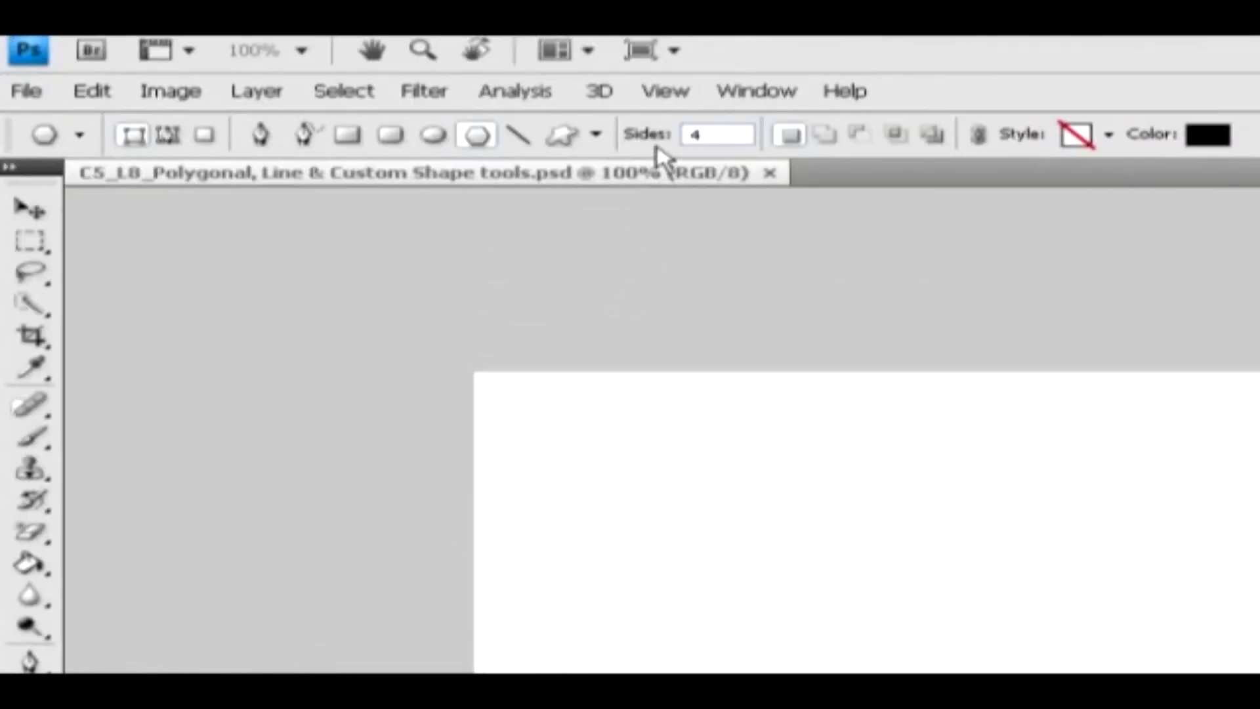
double_click(690, 135)
type("6")
left_click_drag(647, 517, 760, 601)
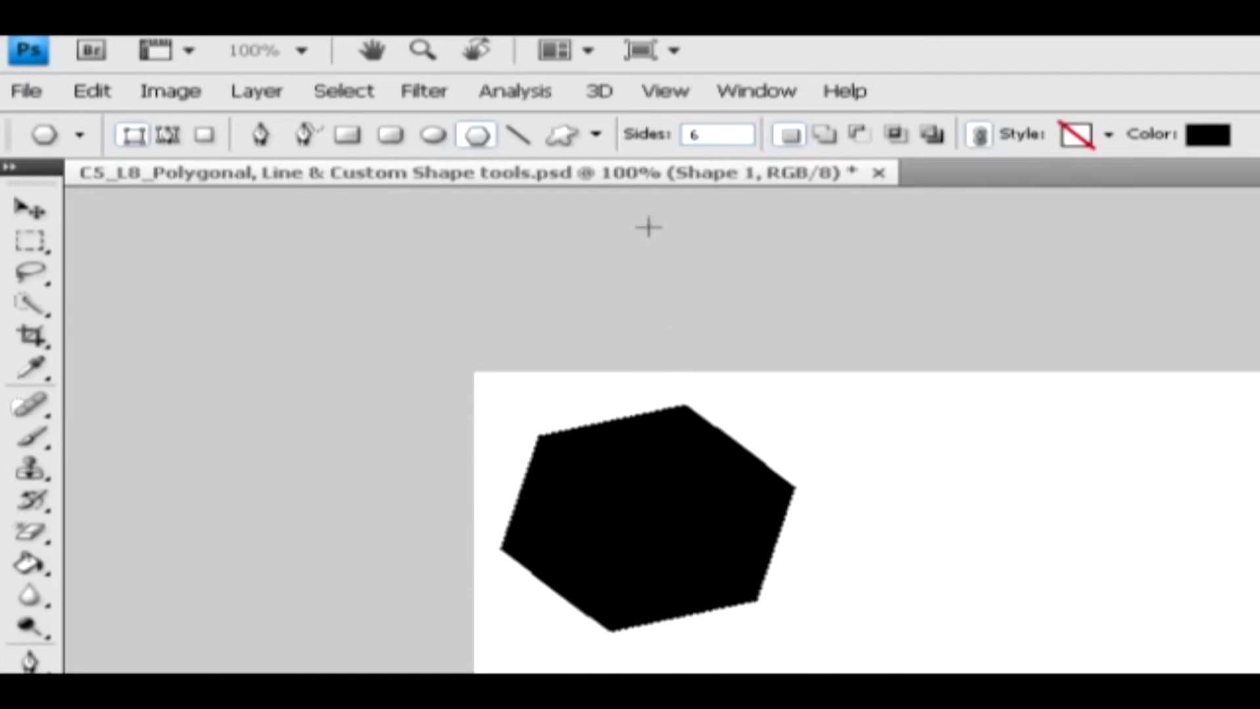
Draw a six-pointed star beside the hexagon with a 2 in radius, smooth corners, sides indented by 71% and smooth indents.
left_click(597, 136)
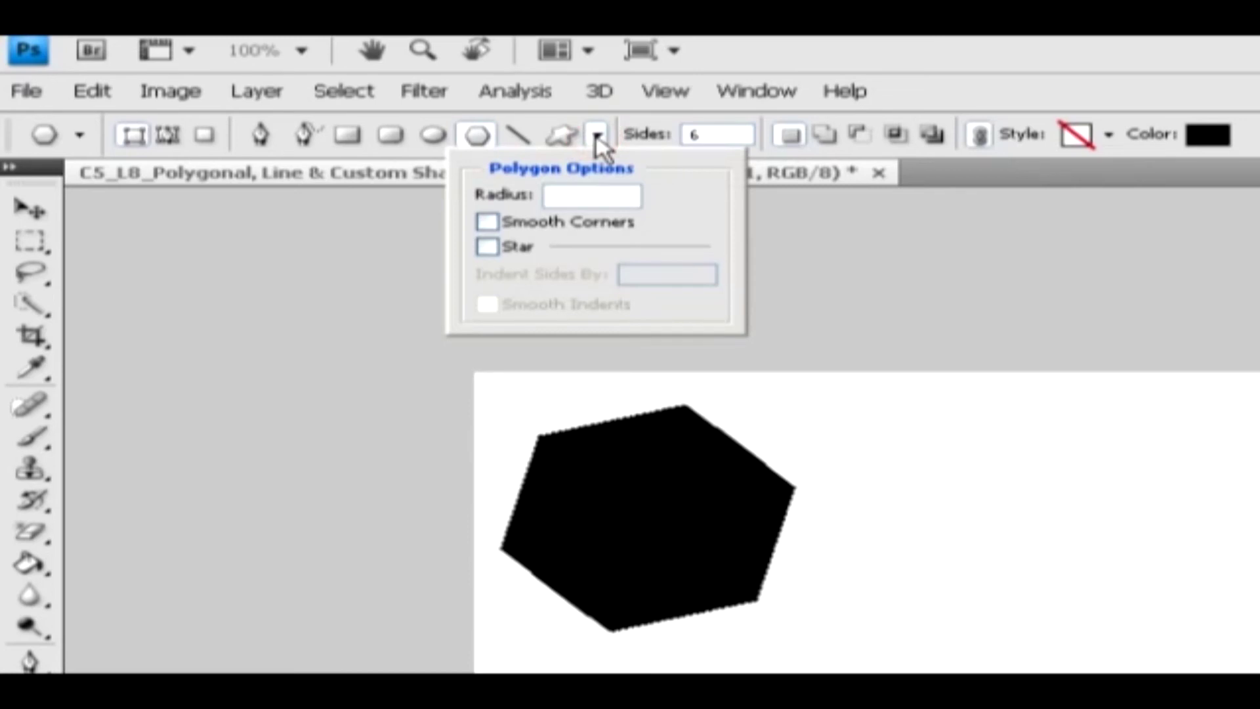
left_click(585, 195)
type("2")
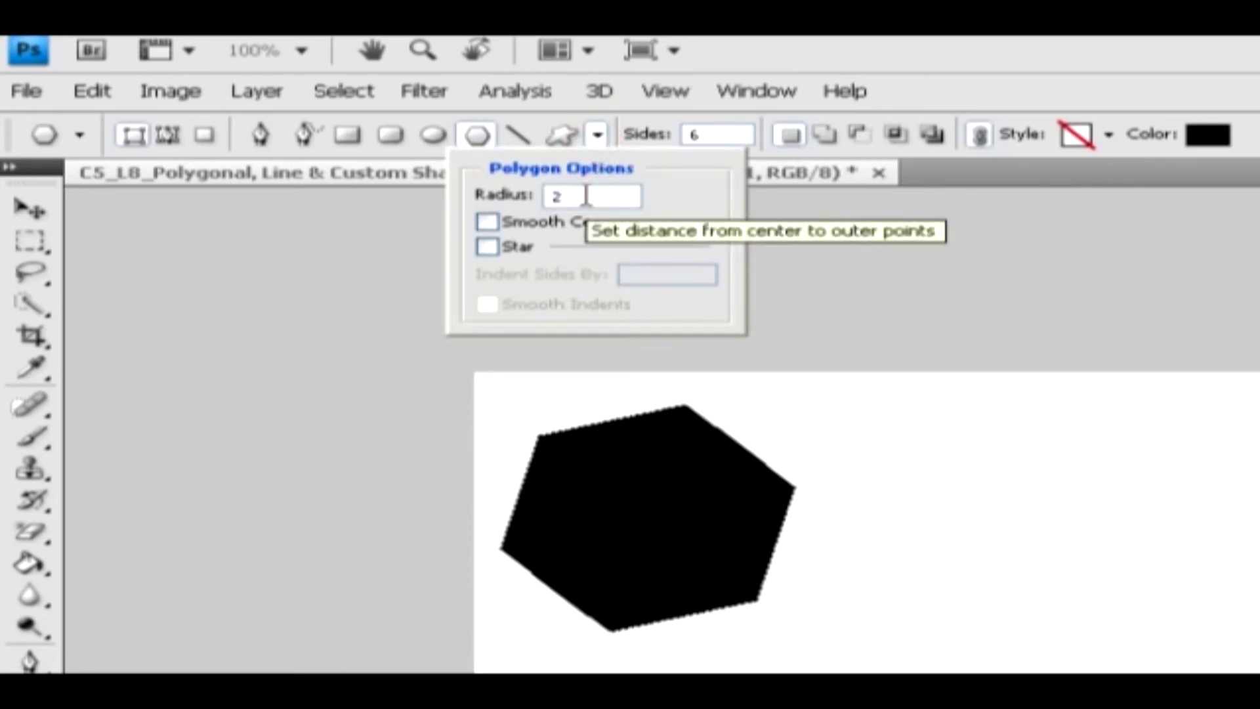
left_click(488, 222)
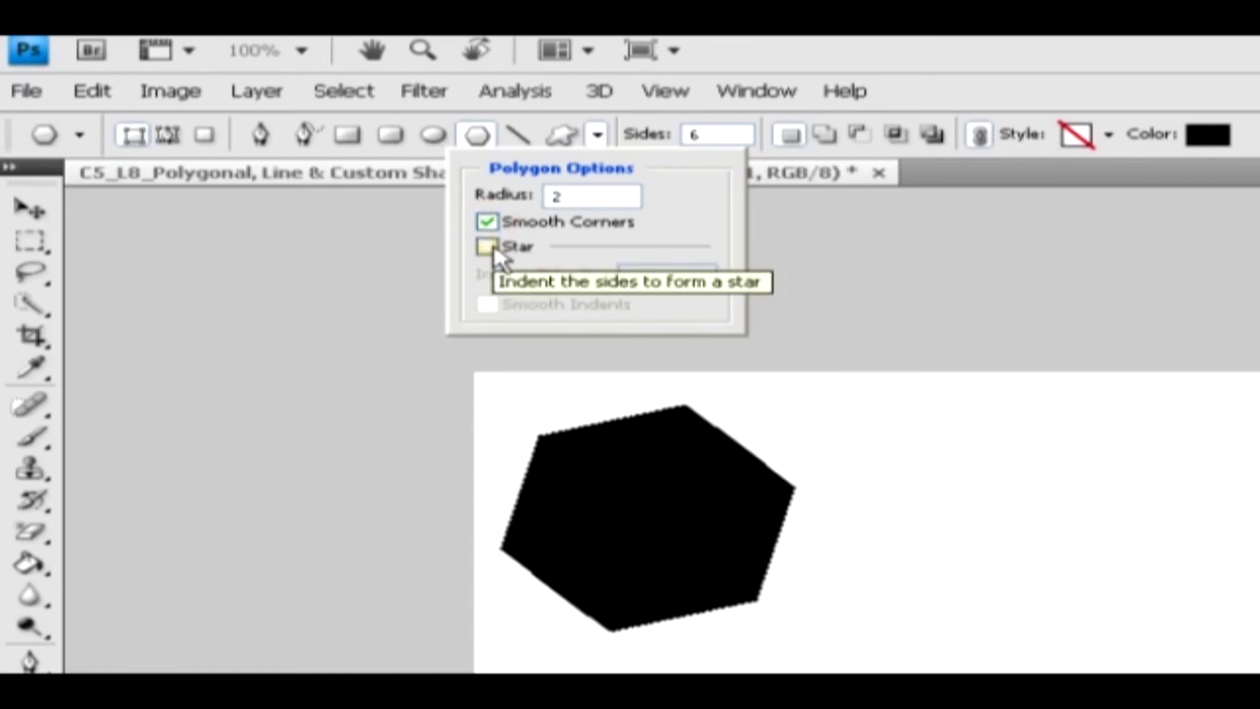
left_click(487, 247)
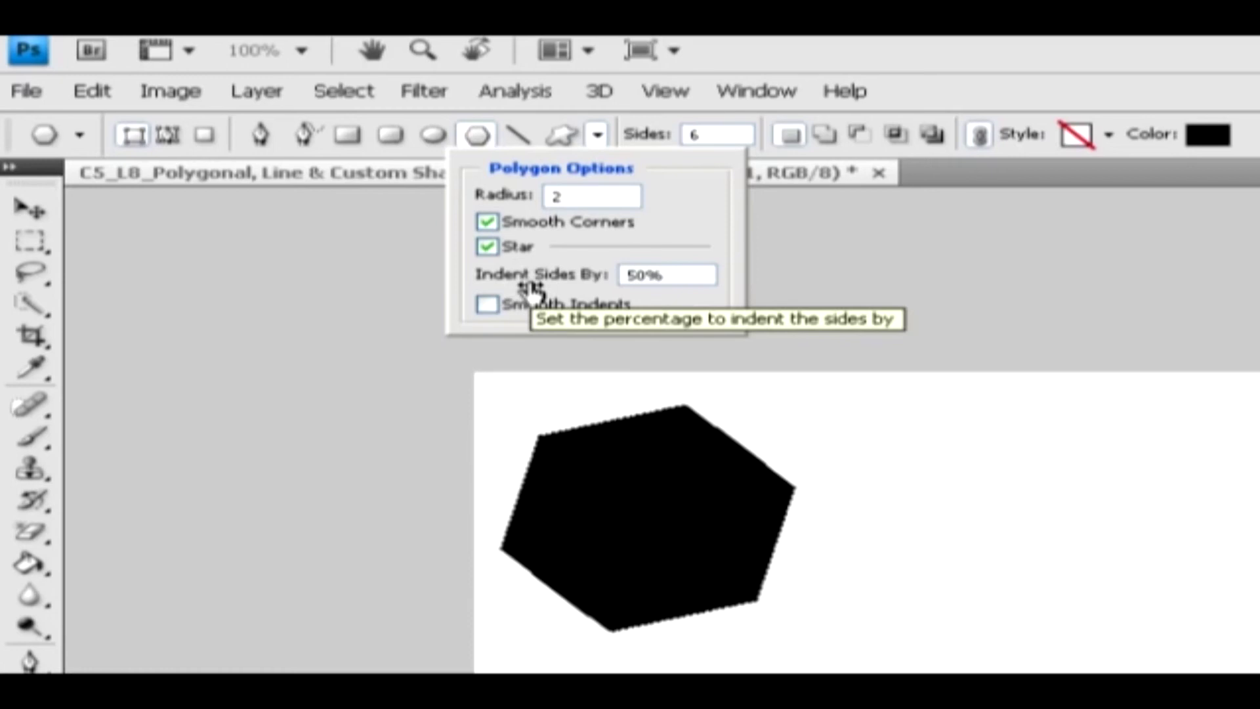
left_click_drag(529, 289, 566, 289)
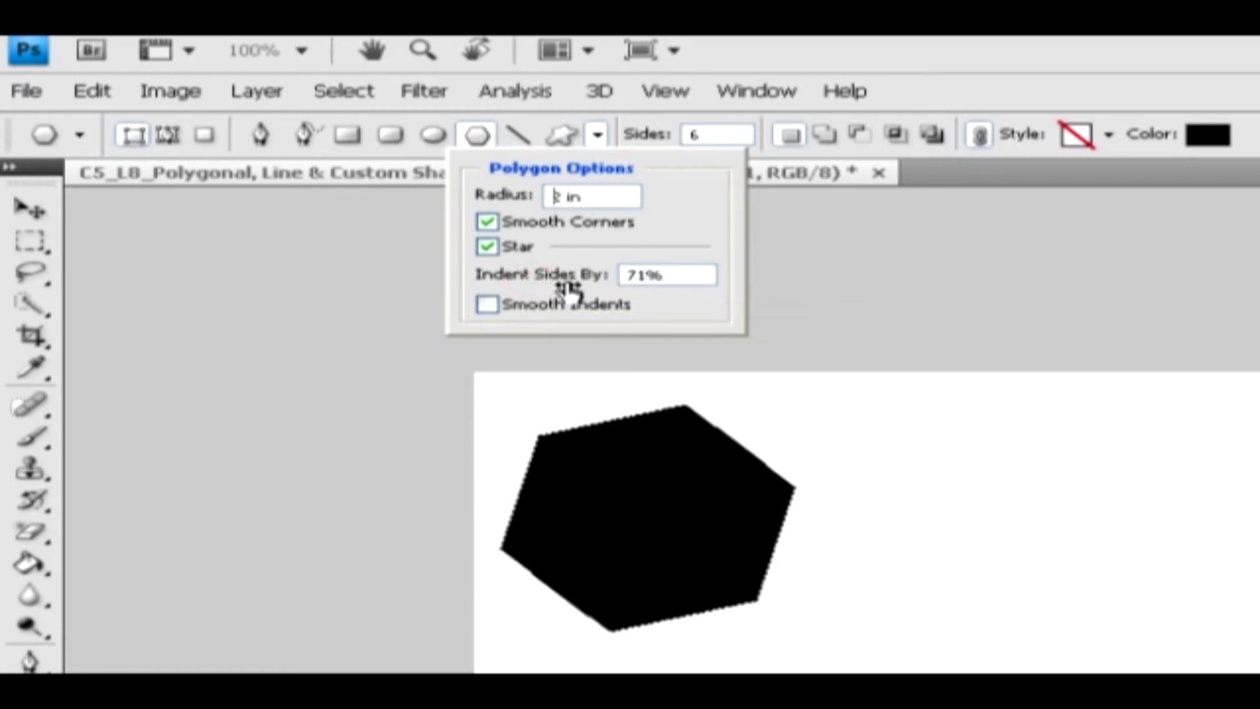
left_click(486, 304)
left_click(964, 550)
left_click_drag(965, 549, 975, 555)
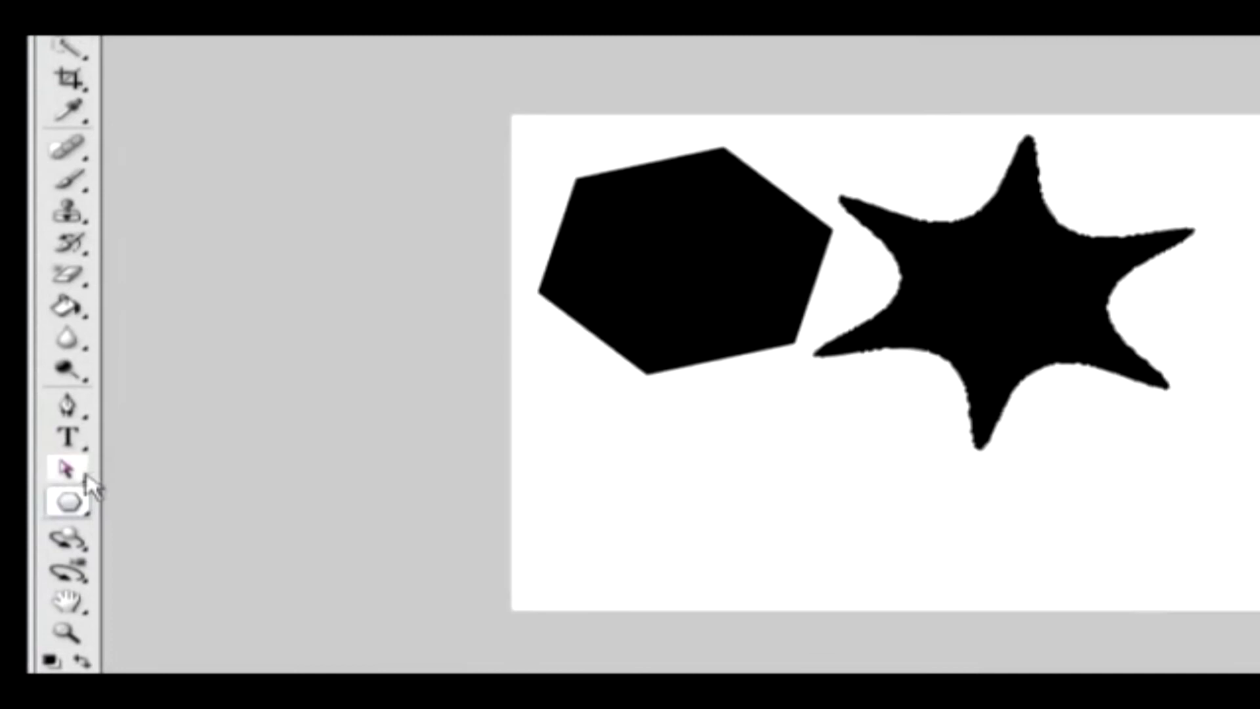
Draw a horizontal line with a 4 px weight below the hexagon and star using the Line tool.
left_click(62, 499)
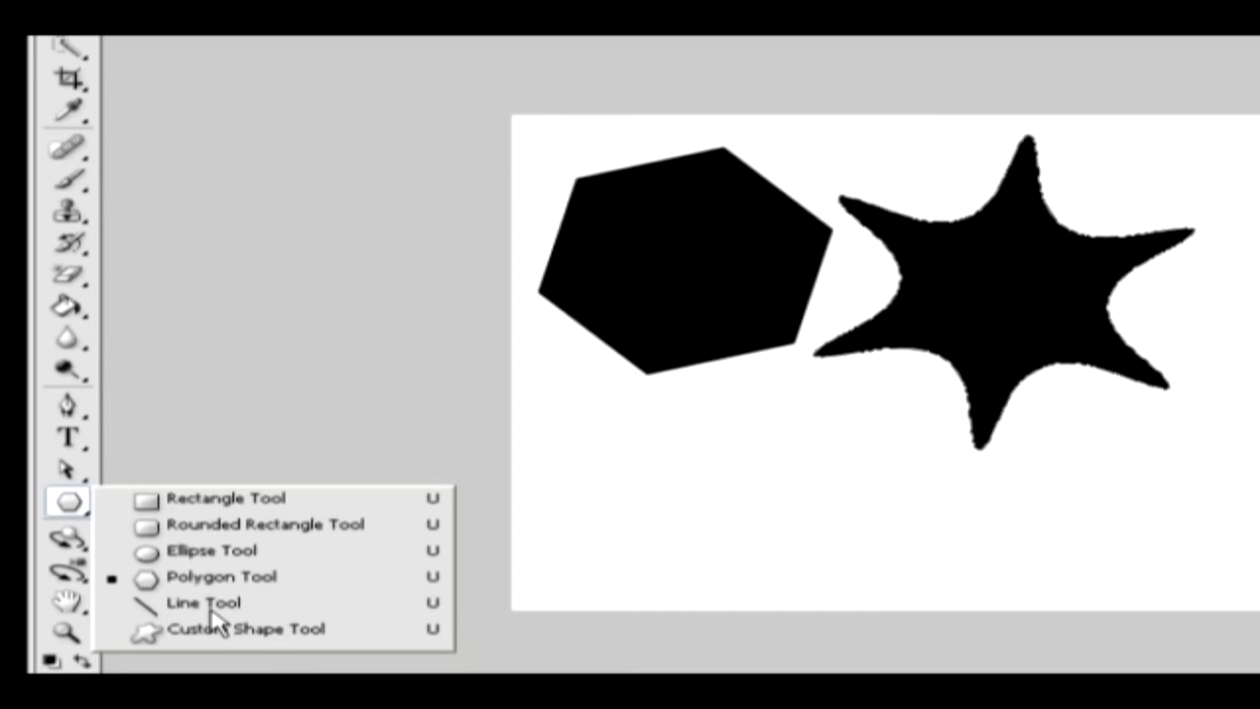
left_click(209, 608)
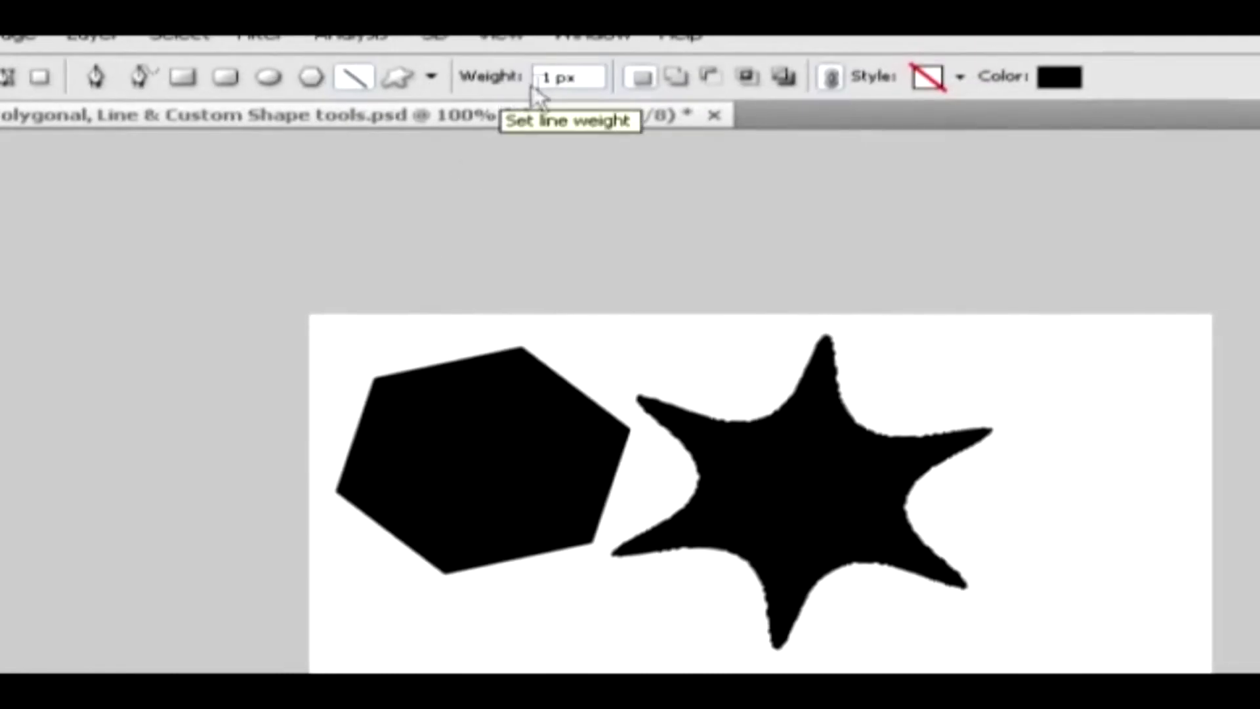
left_click_drag(502, 83, 512, 86)
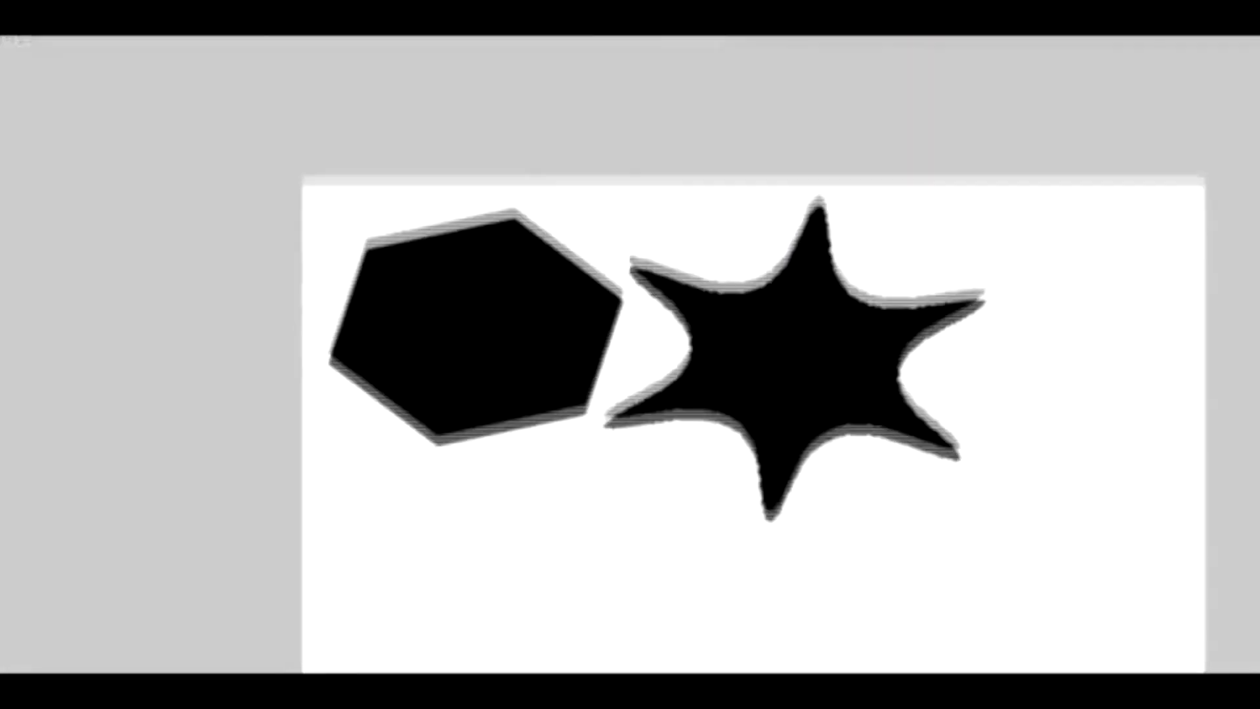
left_click_drag(385, 543, 737, 543)
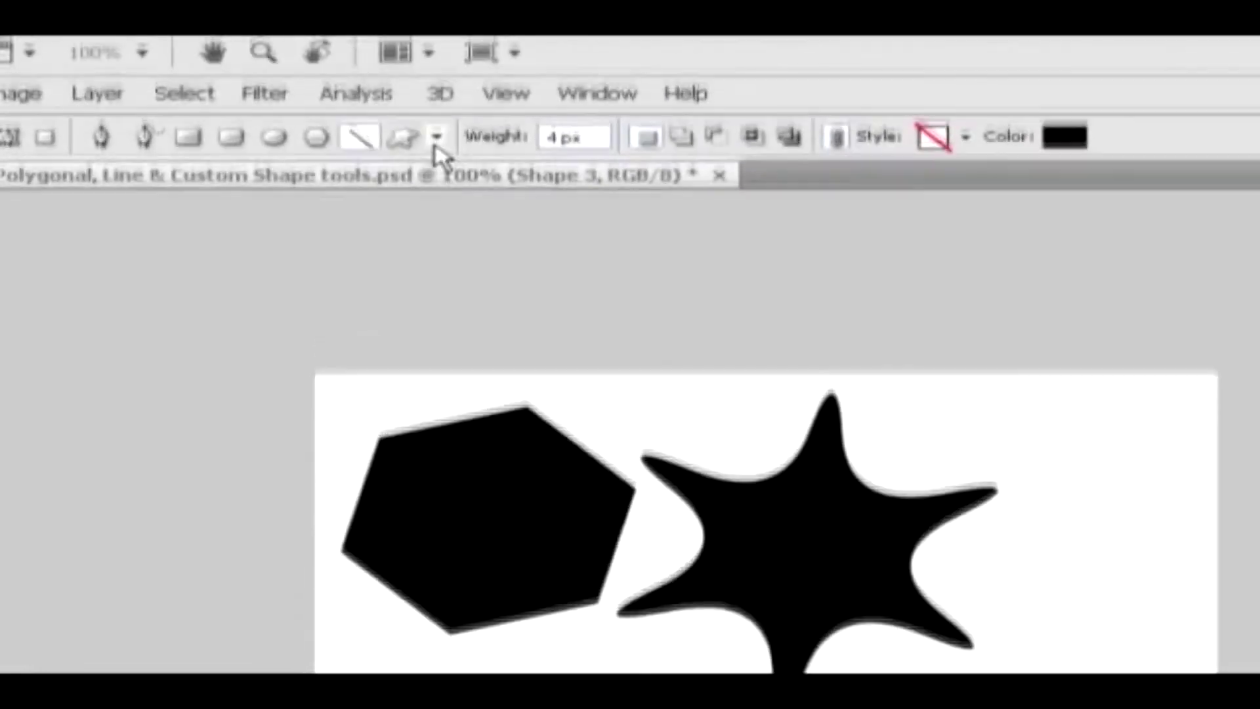
Draw a second horizontal line below the first with arrowheads at both start and end and a concavity of 28%.
left_click(437, 146)
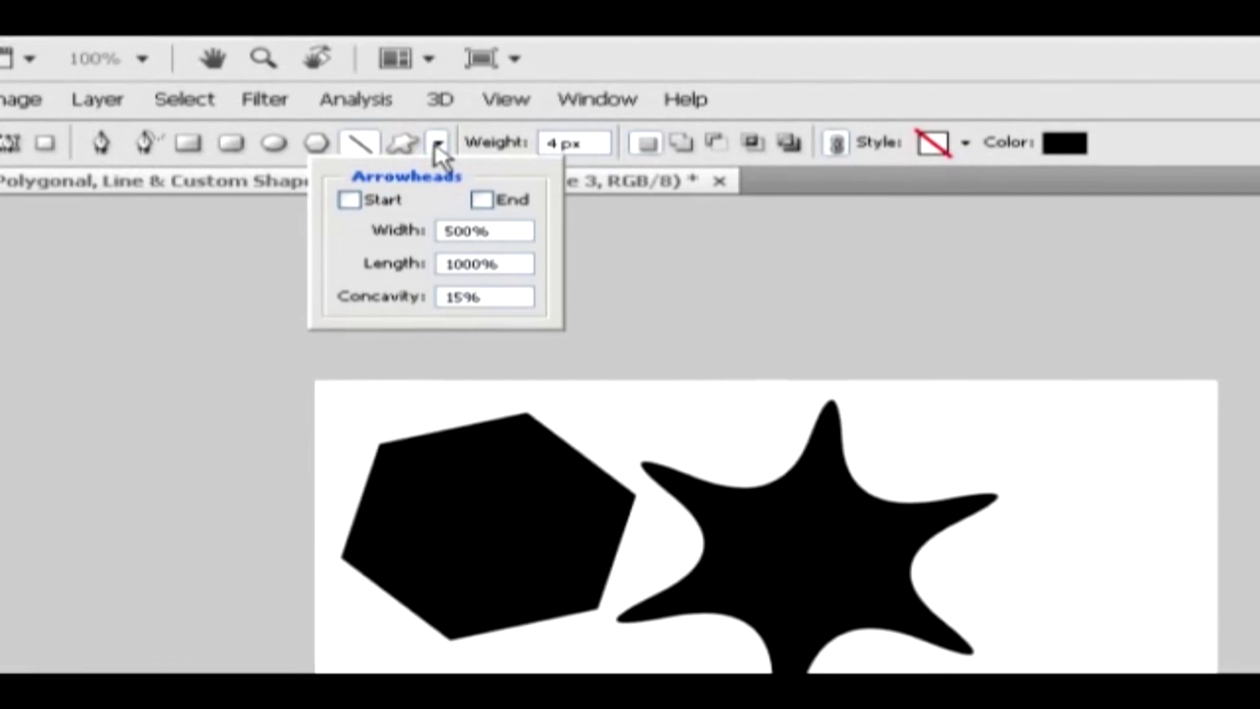
left_click(380, 199)
left_click(481, 200)
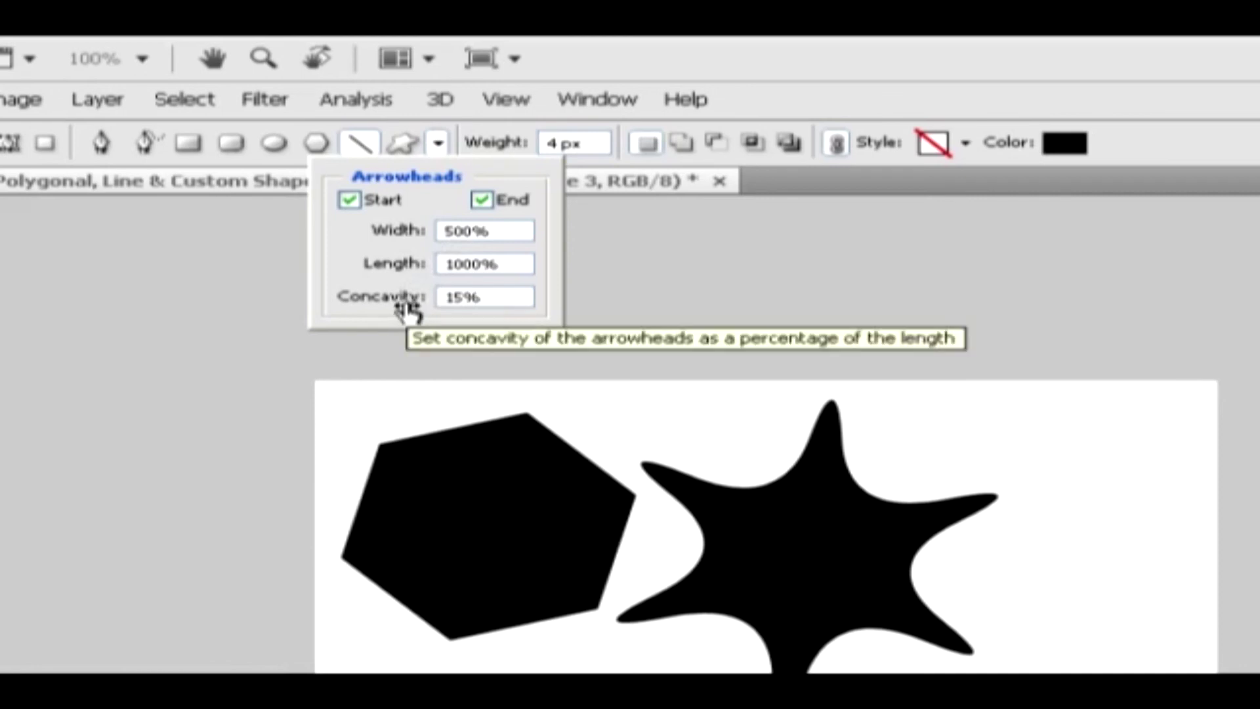
left_click_drag(411, 306, 427, 304)
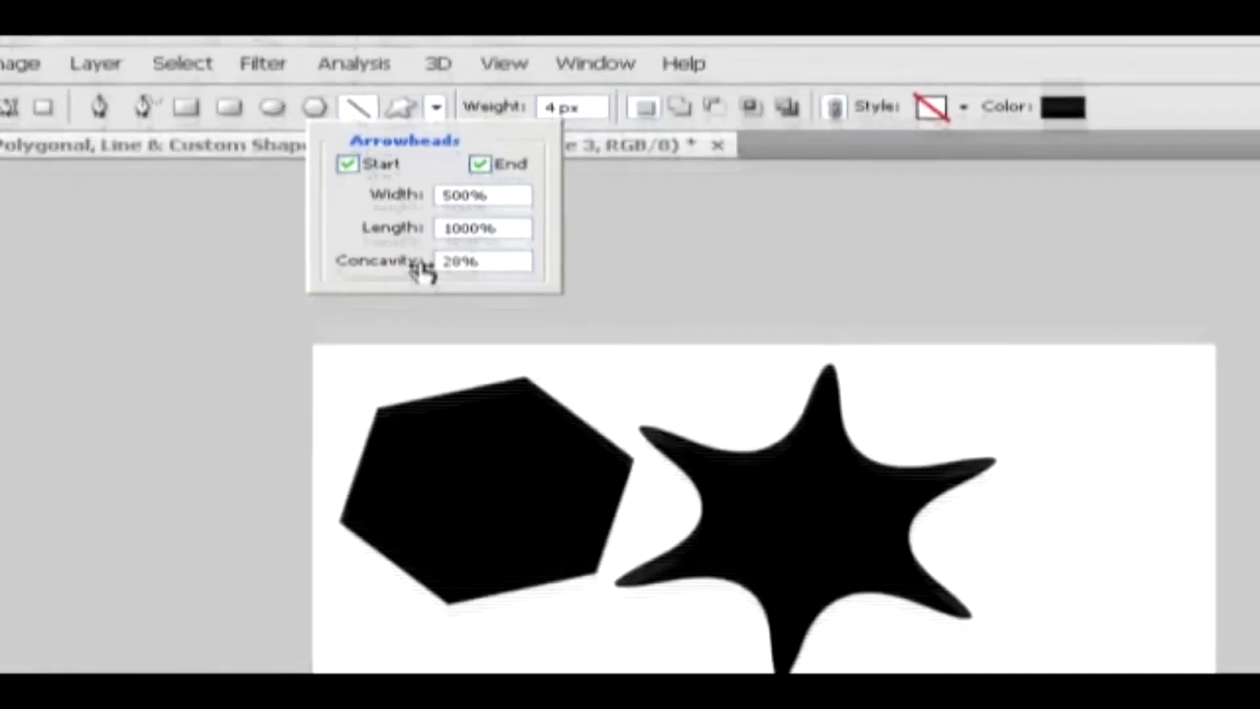
left_click(386, 565)
left_click_drag(386, 566, 798, 568)
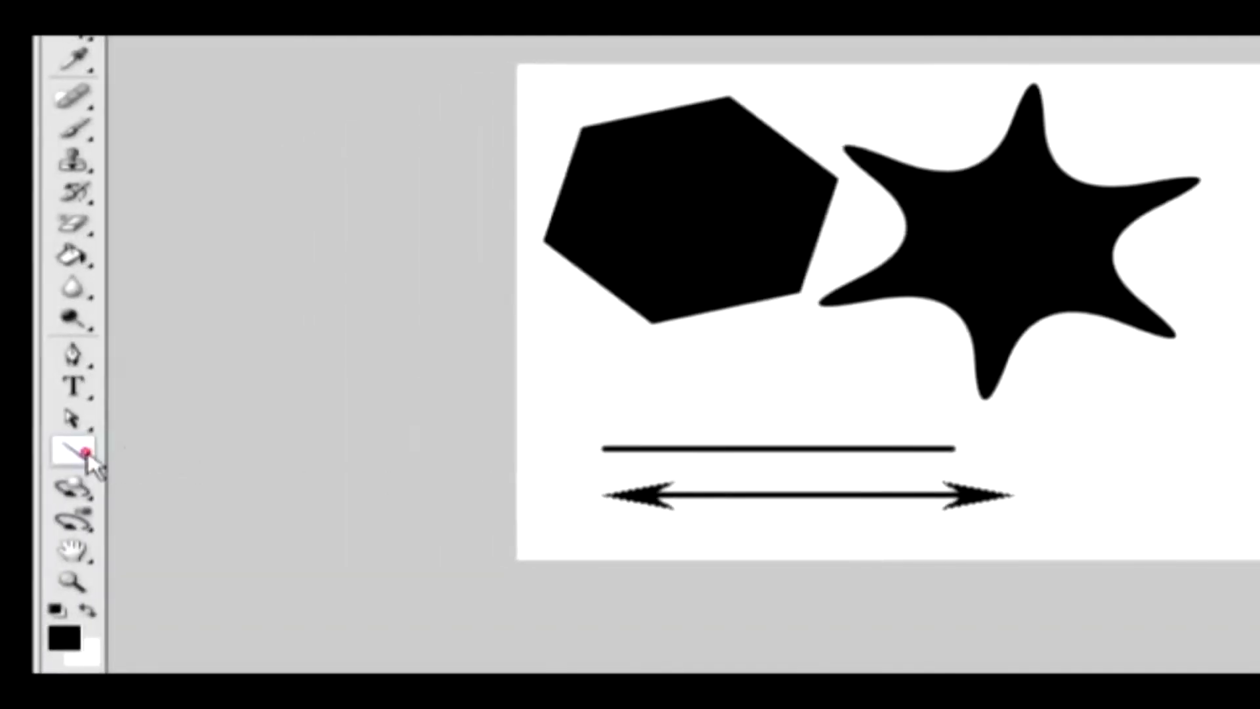
Draw a light bulb custom shape in the lower right area of the canvas and show the Custom Shape tool's geometry options.
left_click(88, 452)
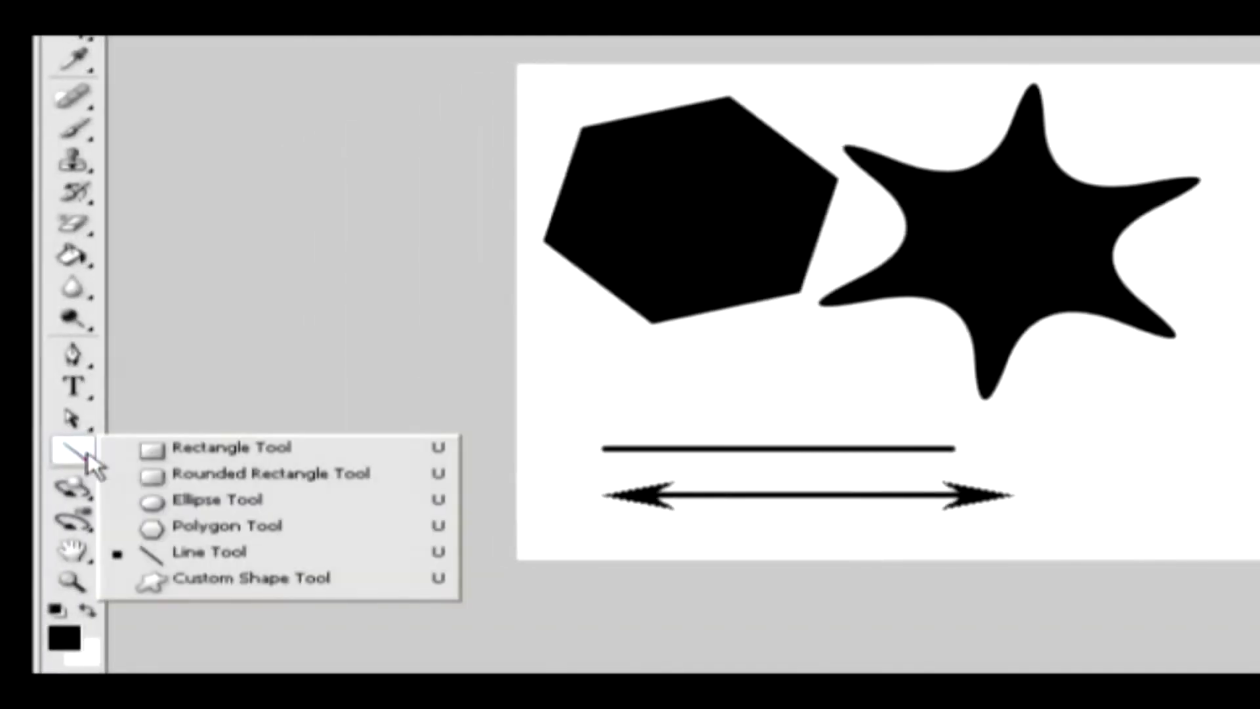
left_click(244, 576)
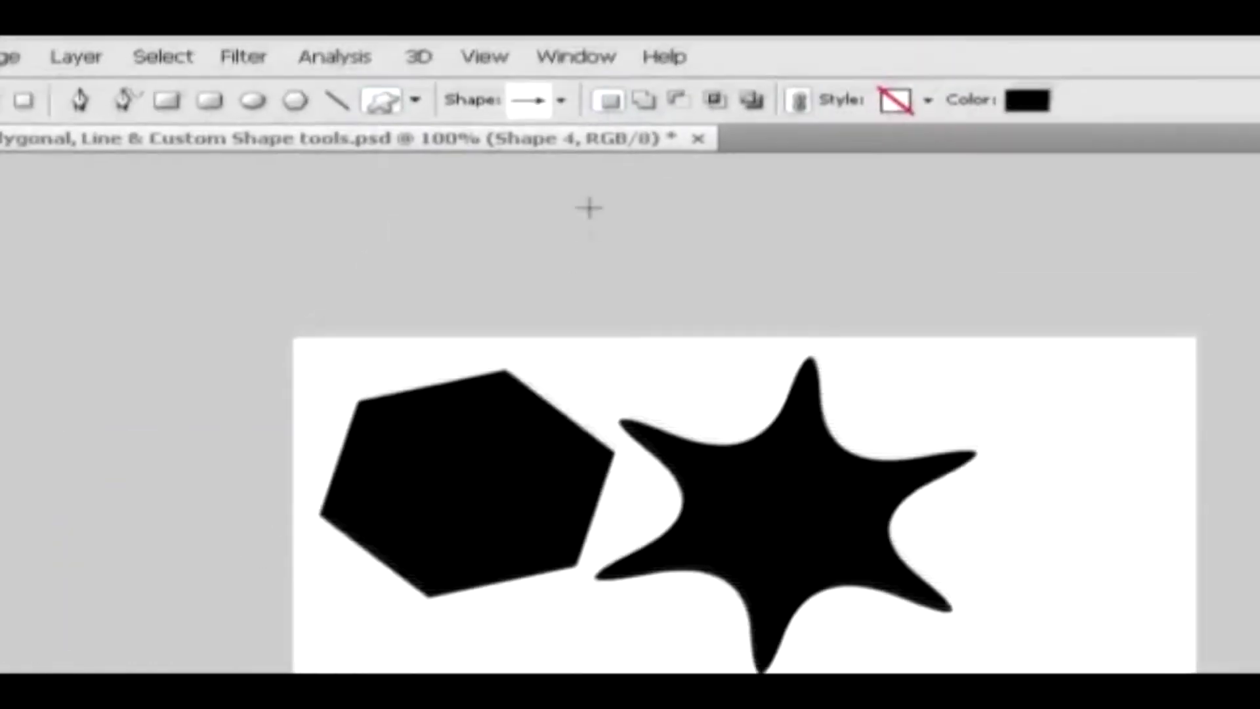
left_click(537, 106)
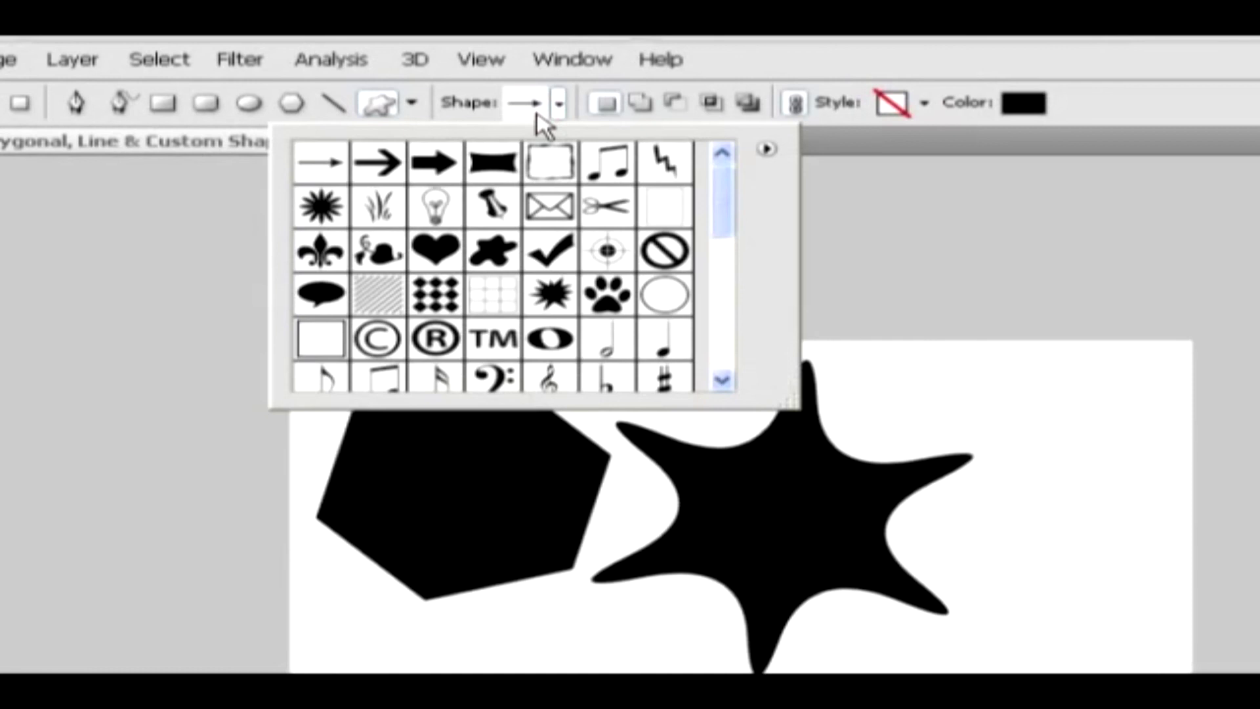
double_click(434, 212)
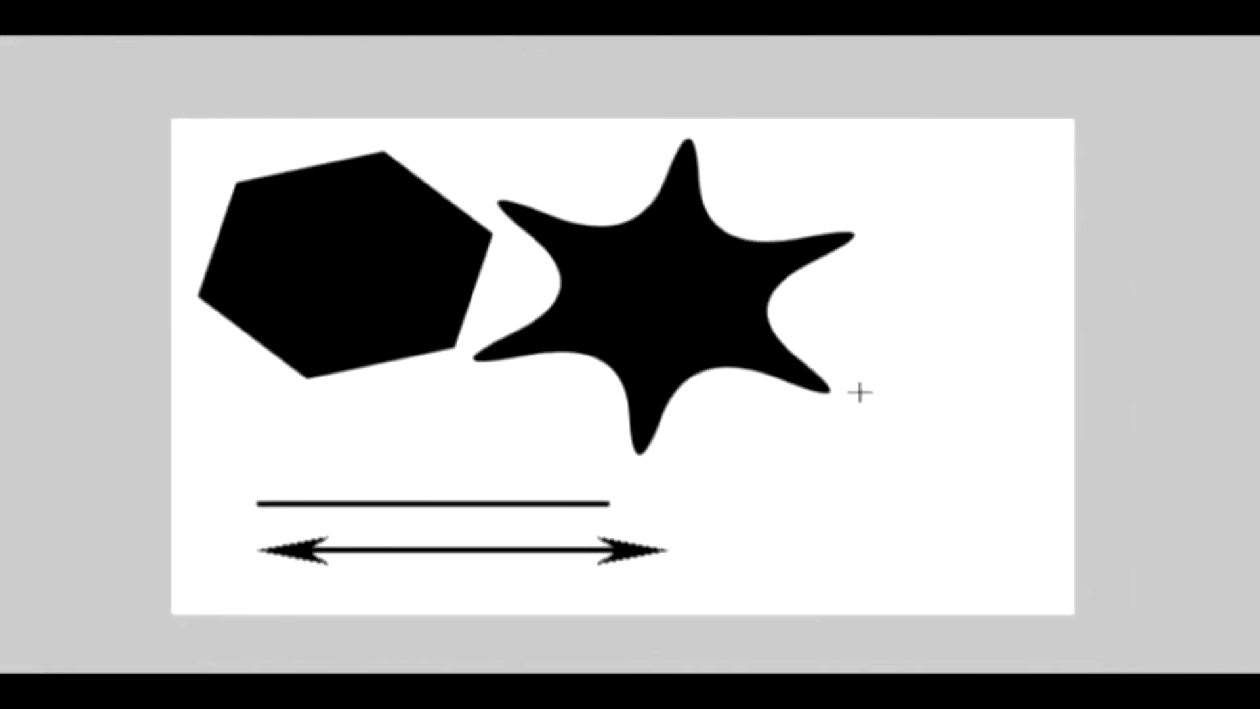
left_click_drag(854, 370, 1036, 604)
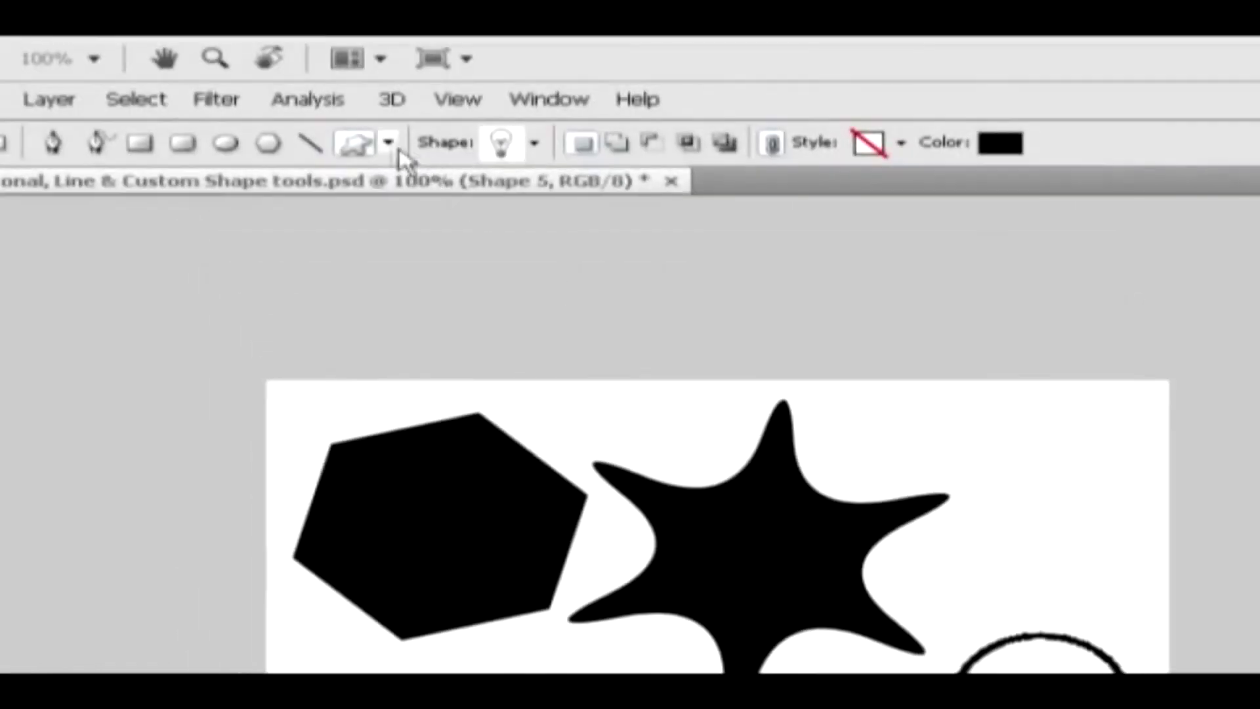
left_click(392, 147)
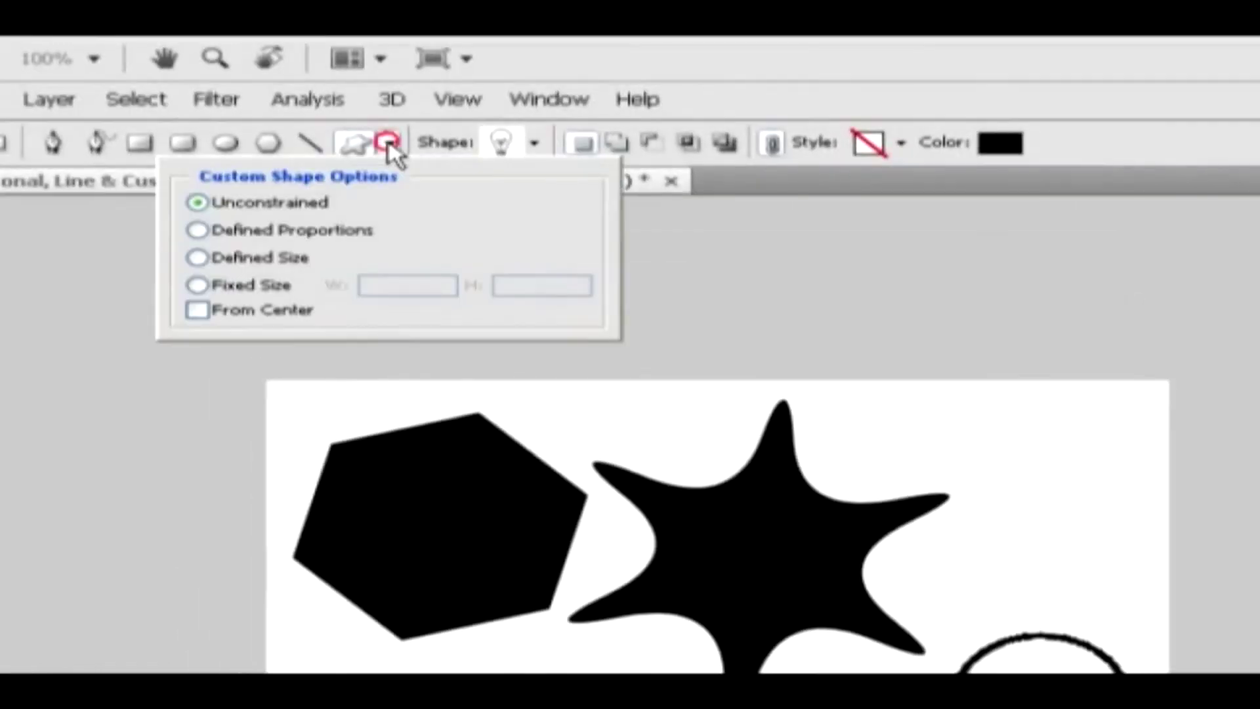